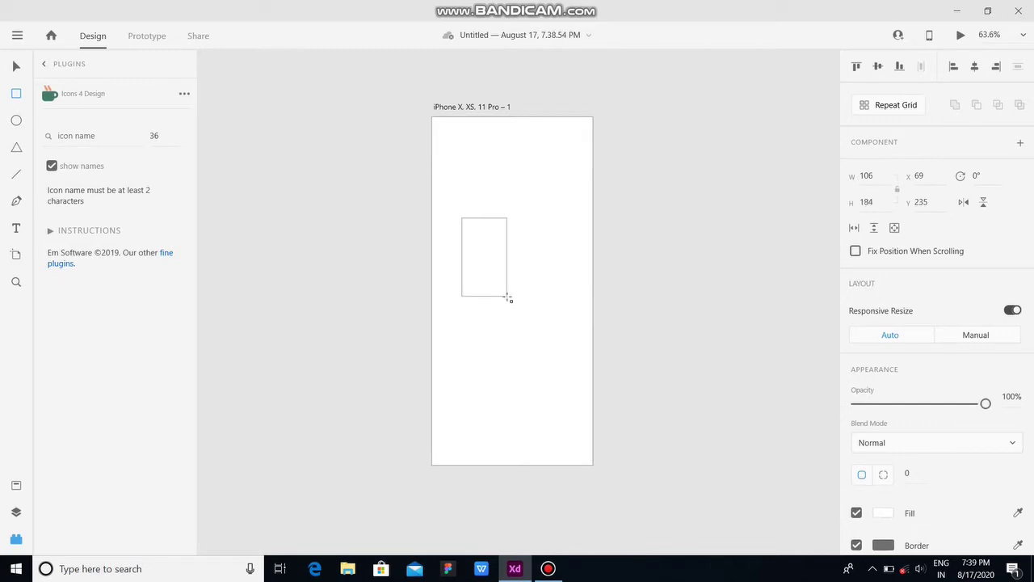
Step: Draw a 126 by 184 rectangle and place it beside the artboard at X 420, Y 207
left_click_drag(507, 297, 507, 297)
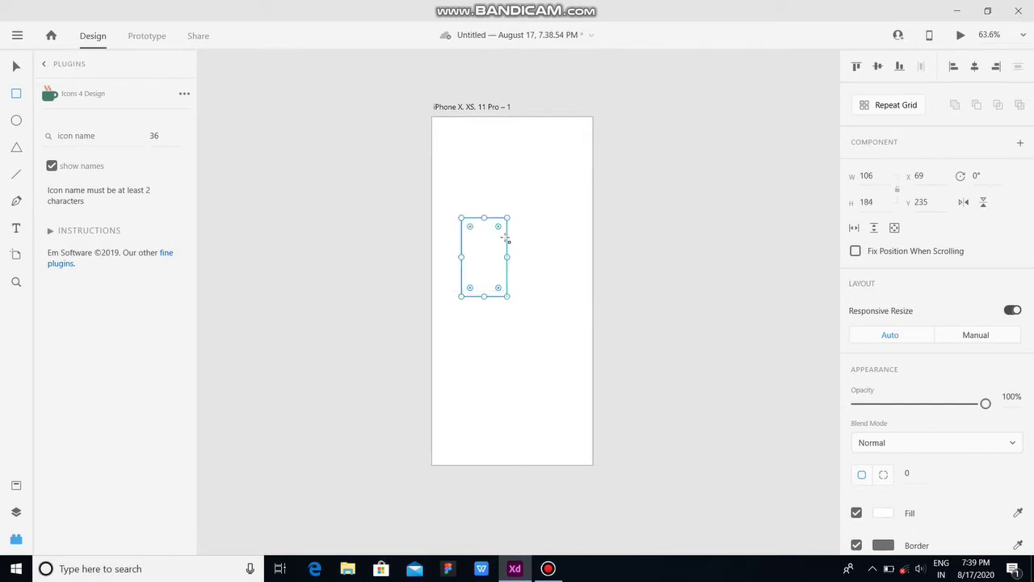
left_click_drag(505, 256, 517, 256)
left_click(16, 68)
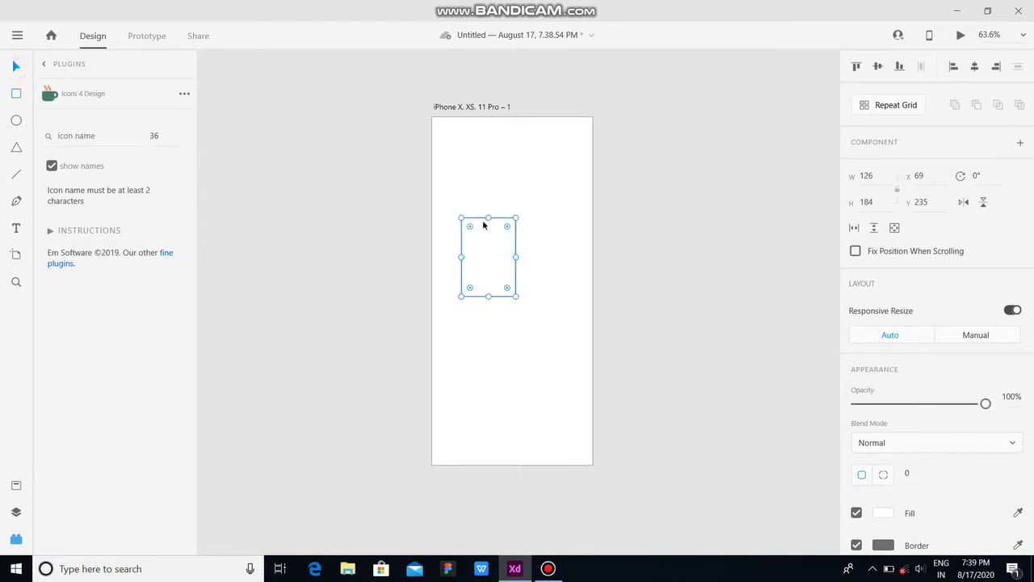
left_click_drag(487, 236, 637, 229)
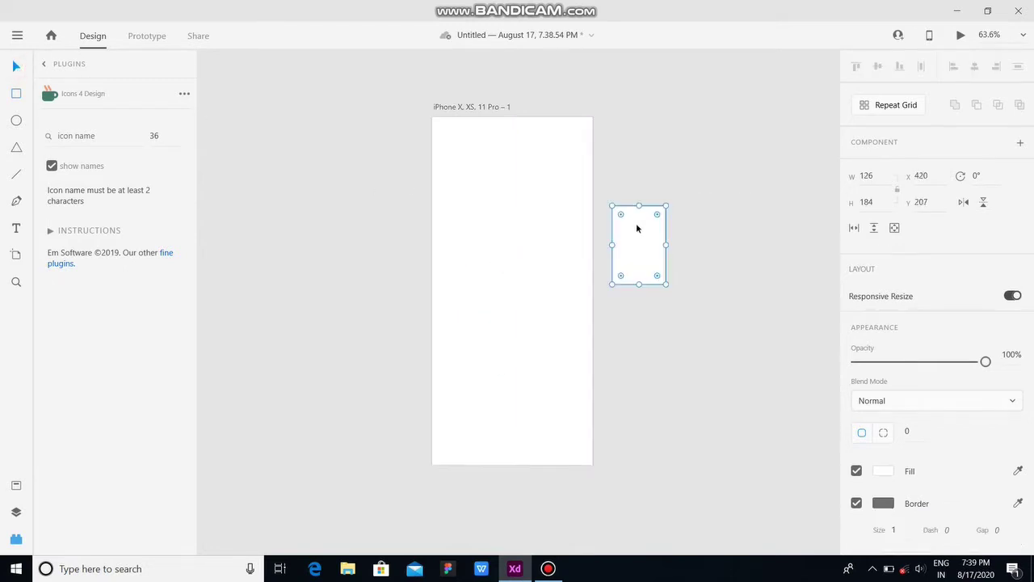
Step: Add an anchor point on the rectangle's upper edge and raise it to about Y 151, forming a gable peak
scroll(712, 233, "up", 3)
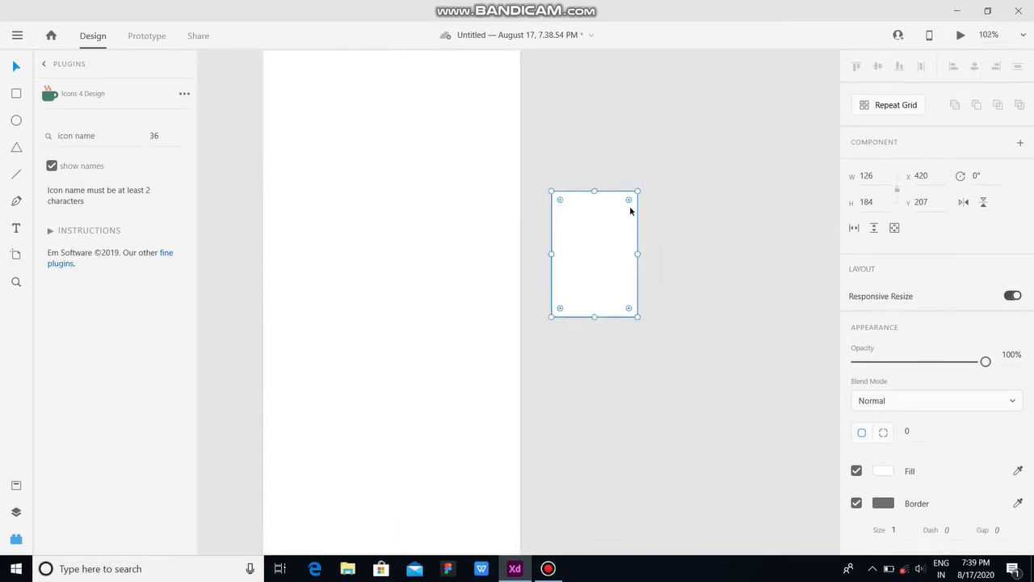
double_click(605, 191)
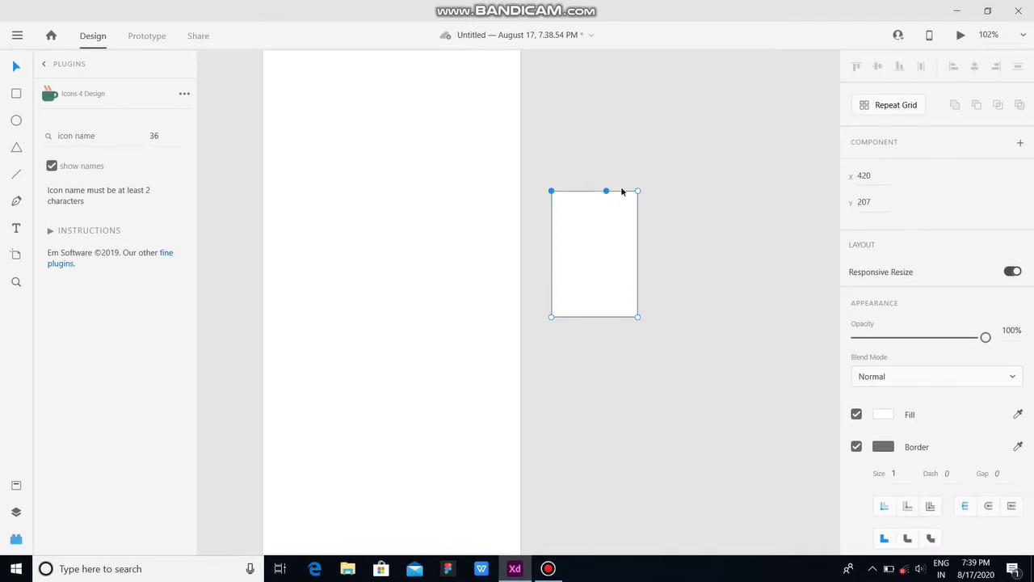
left_click_drag(595, 192, 592, 154)
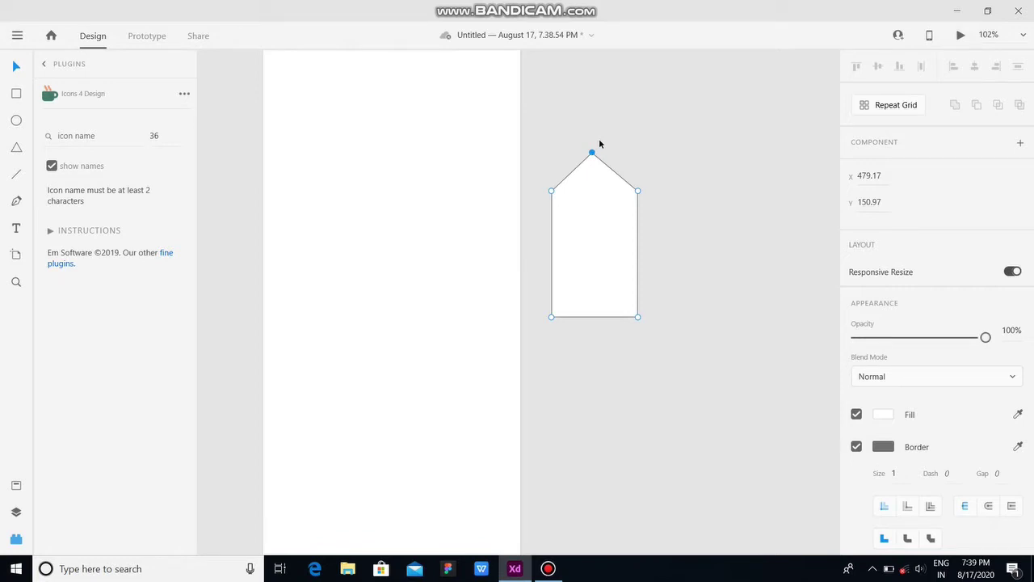
left_click(599, 143)
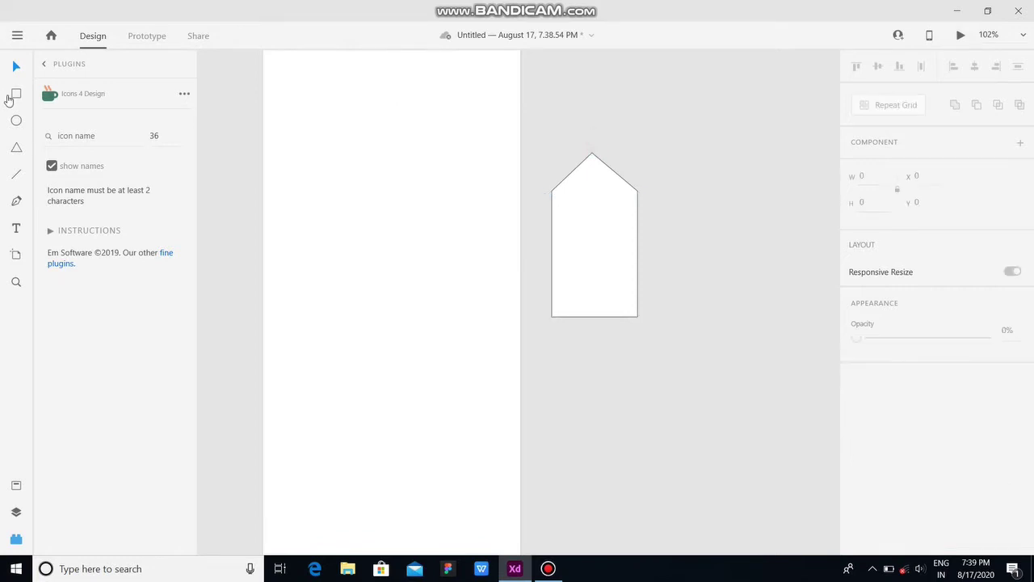
Step: Draw a 150 by 184 side wall adjoining the gabled wall, with a bright cyan fill and no border
left_click(15, 95)
left_click_drag(640, 192, 742, 317)
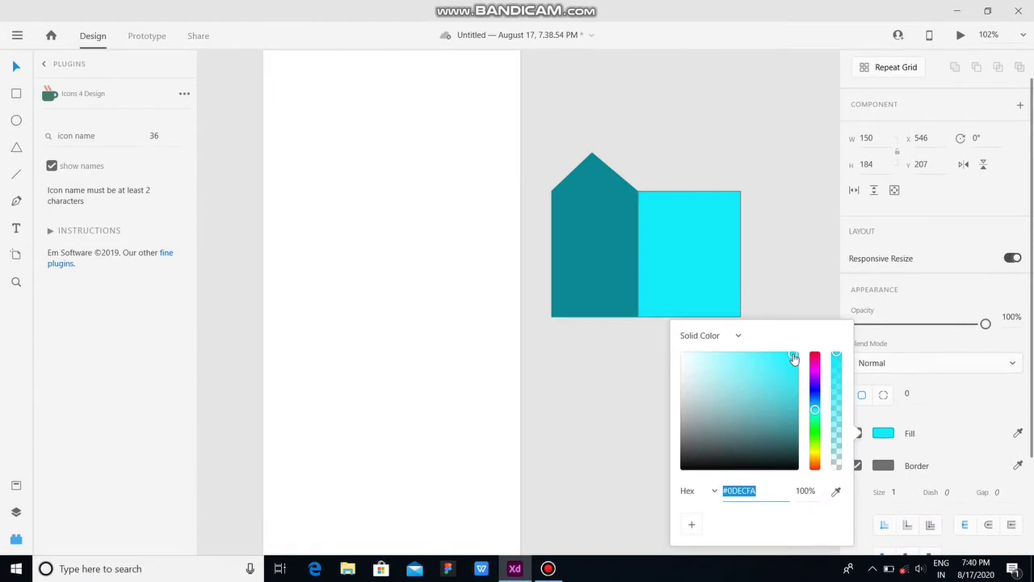
mouse_move(795, 356)
left_mouse_down()
mouse_move(753, 363)
mouse_move(777, 365)
left_mouse_up()
left_click(943, 434)
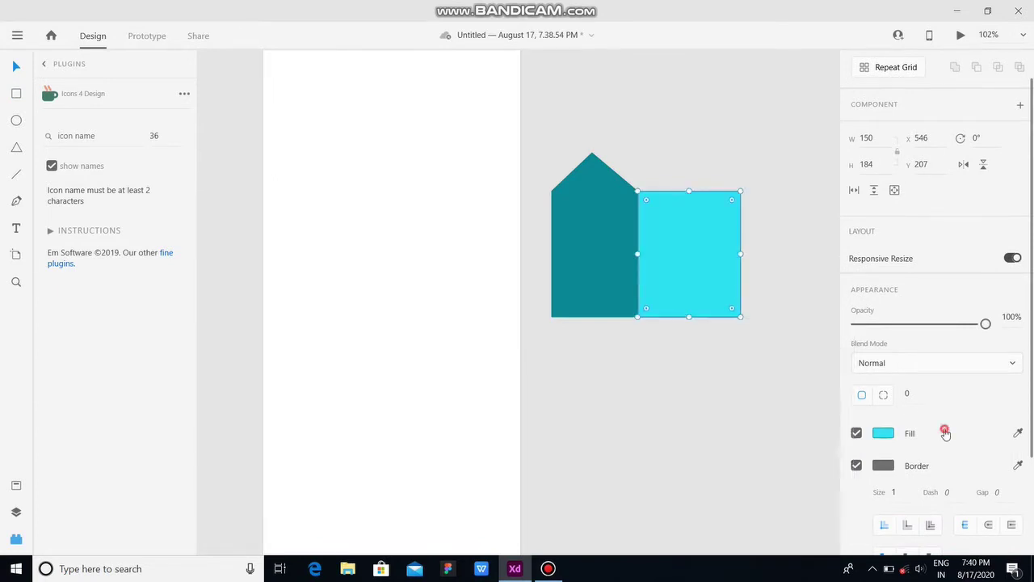
left_click(856, 466)
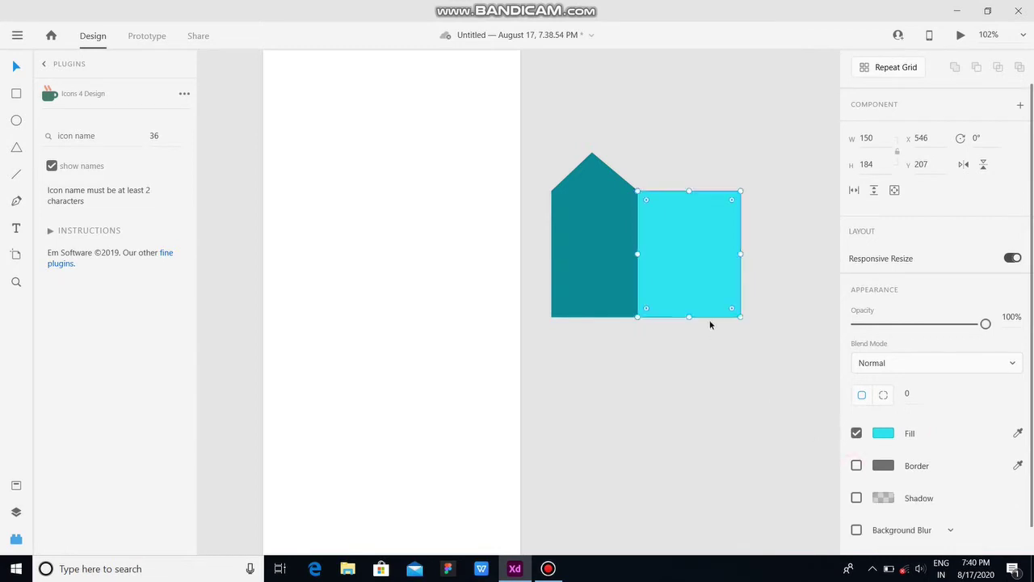
Step: Outline a closed slanted roof with the Pen tool from the gable peak along the cyan wall's upper edge
key("p")
scroll(591, 156, "up", 5)
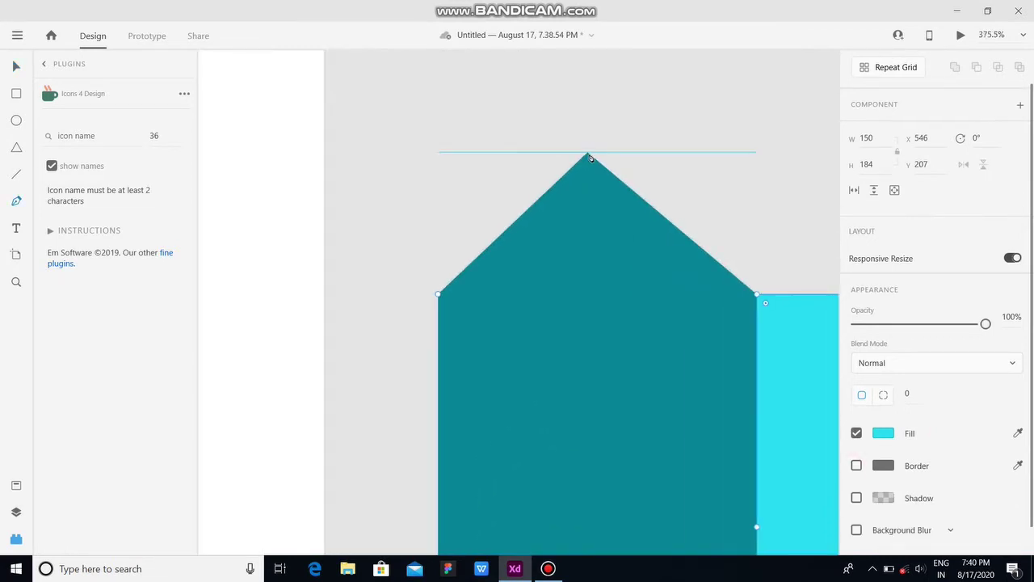
left_click(590, 156)
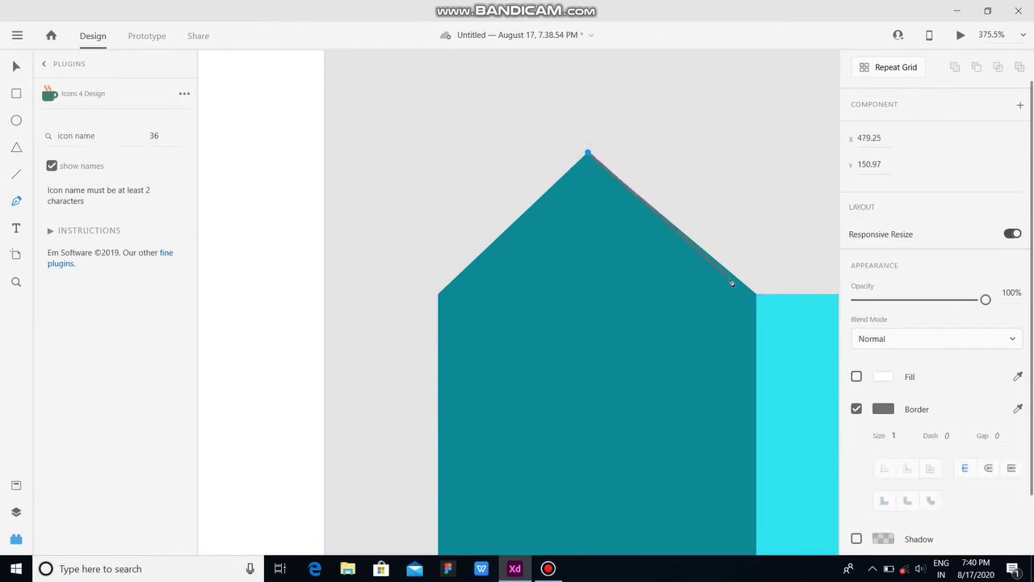
left_click(757, 295)
scroll(756, 298, "down", 7)
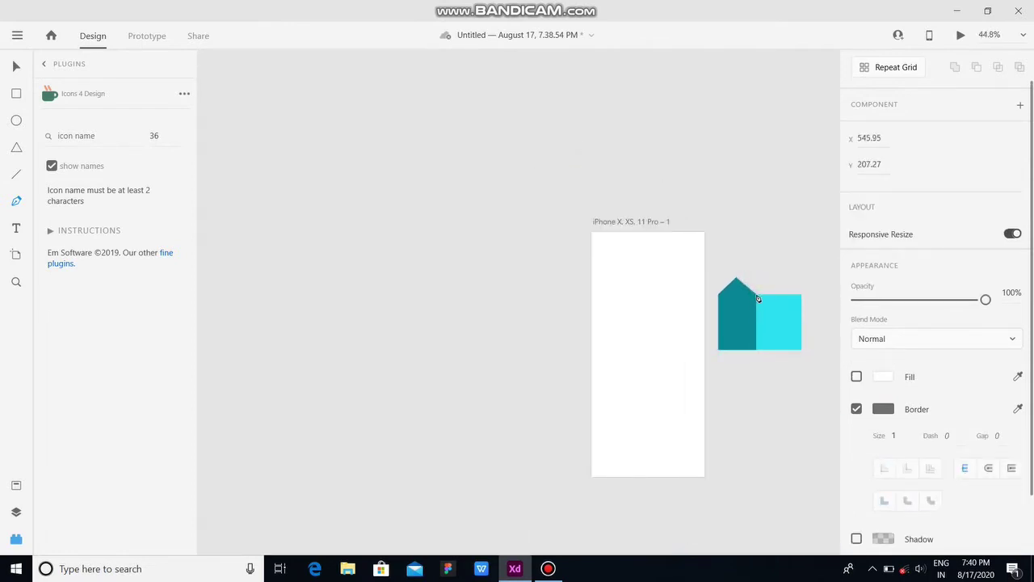
left_click(800, 297)
scroll(801, 298, "up", 7)
key("Escape")
scroll(347, 230, "down", 7)
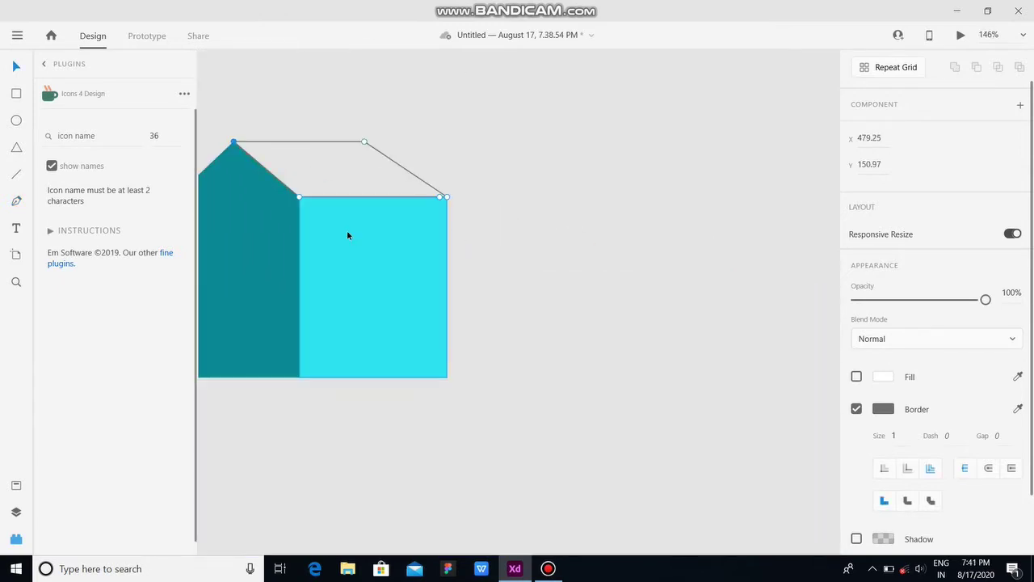
Step: Fill the roof shape with dark navy and remove its border
scroll(329, 230, "up", 6)
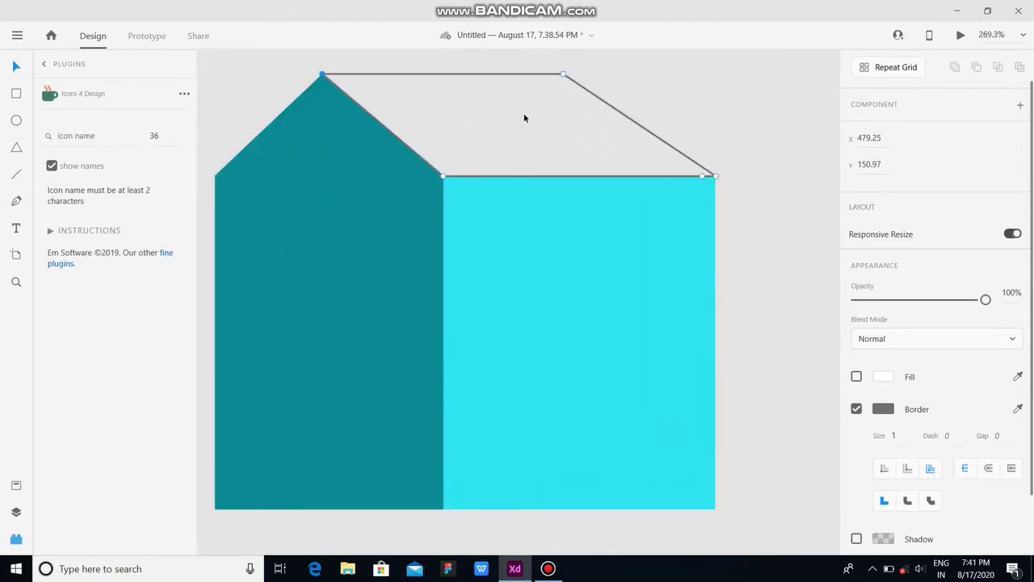
left_click(884, 410)
left_click(745, 385)
left_click_drag(745, 385, 684, 435)
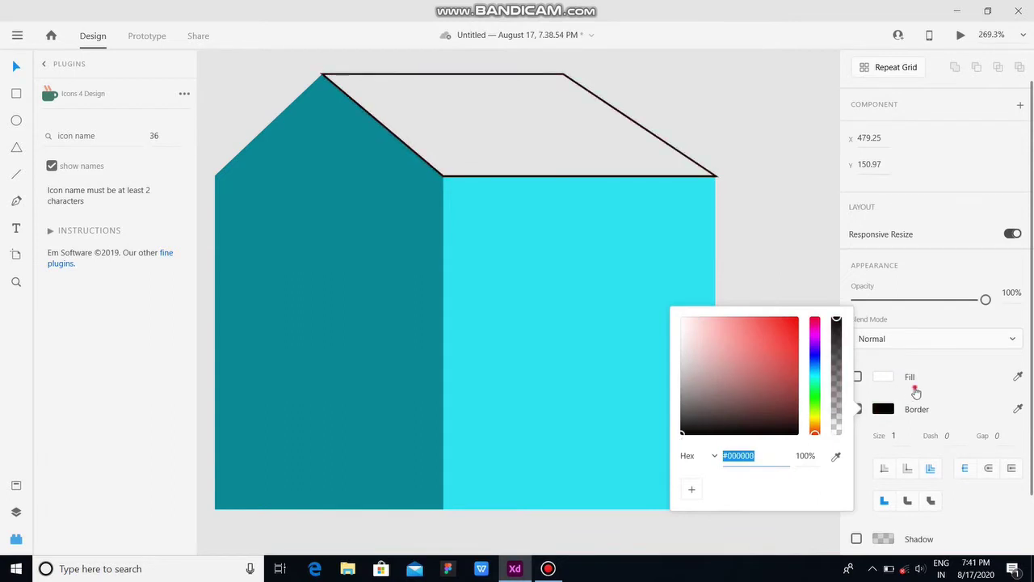
left_click(915, 392)
left_click(857, 409)
left_click(885, 401)
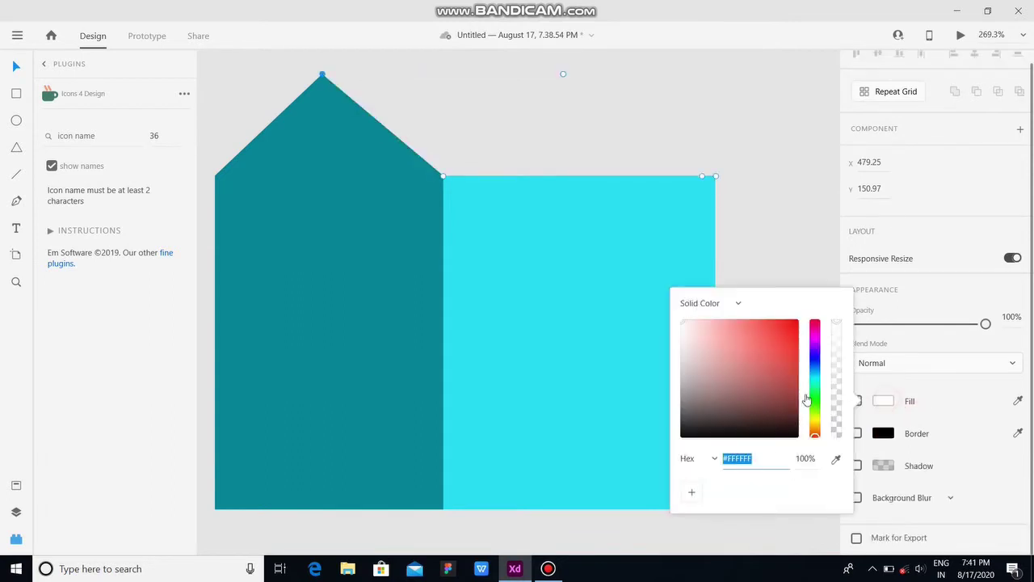
left_click_drag(774, 384, 679, 388)
left_click_drag(812, 386, 814, 374)
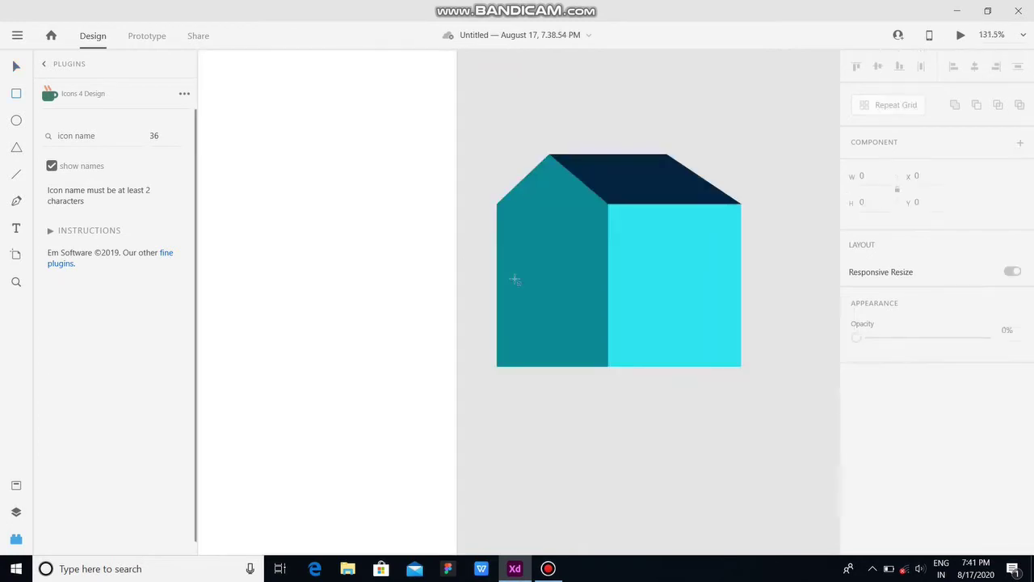
Step: Build a borderless L-shaped trim on the cyan wall by merging a 20 by 184 vertical strip with a 20 by 150 horizontal one
left_click_drag(609, 206, 626, 272)
left_click_drag(629, 309, 624, 366)
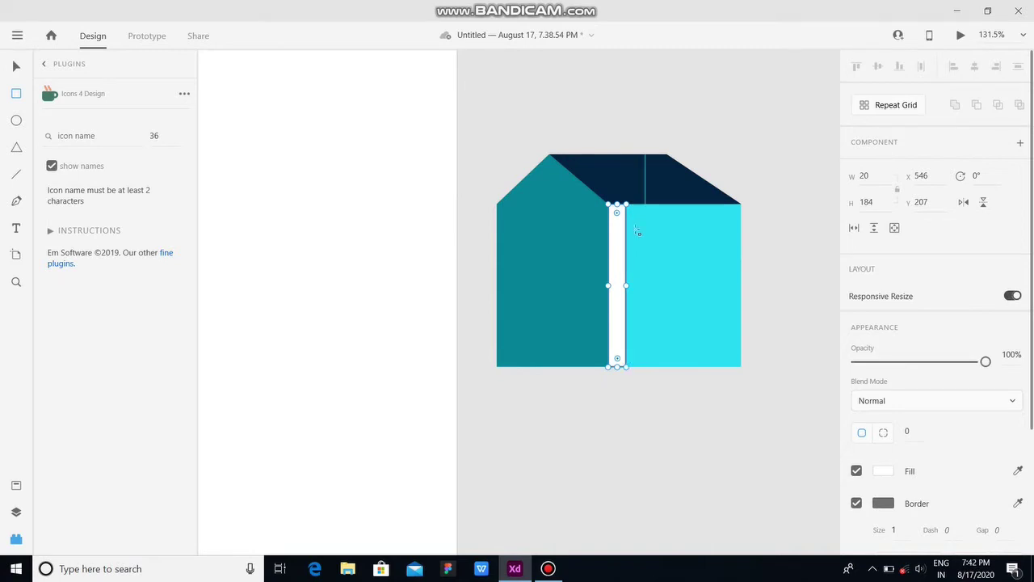
left_click(14, 65)
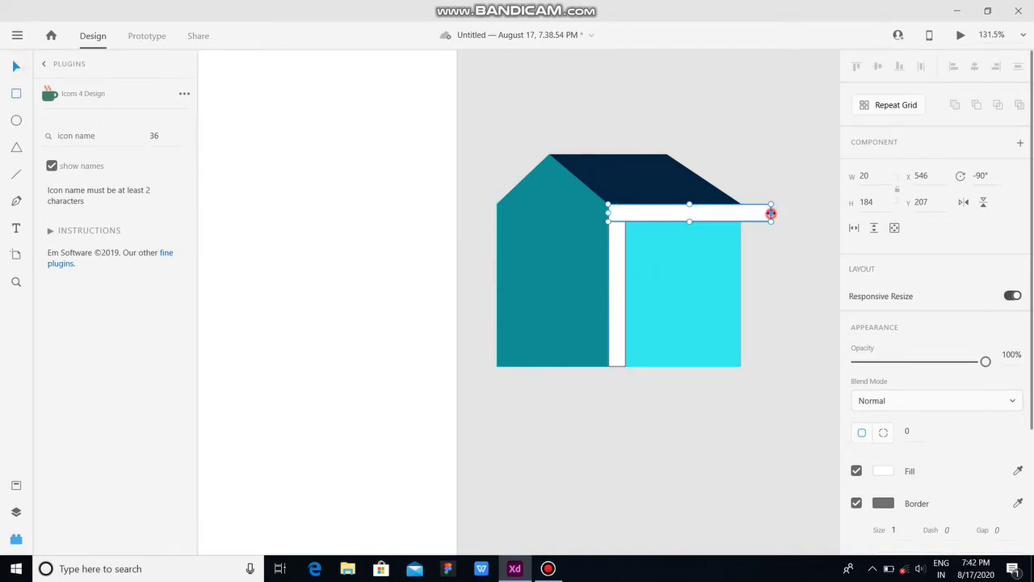
left_click_drag(771, 213, 739, 217)
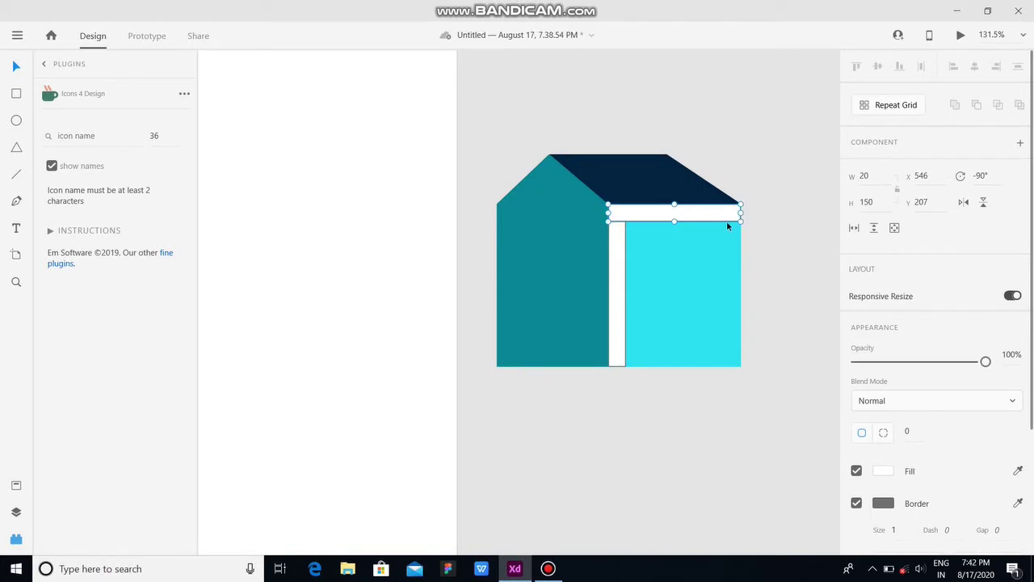
left_click(617, 260, "shift")
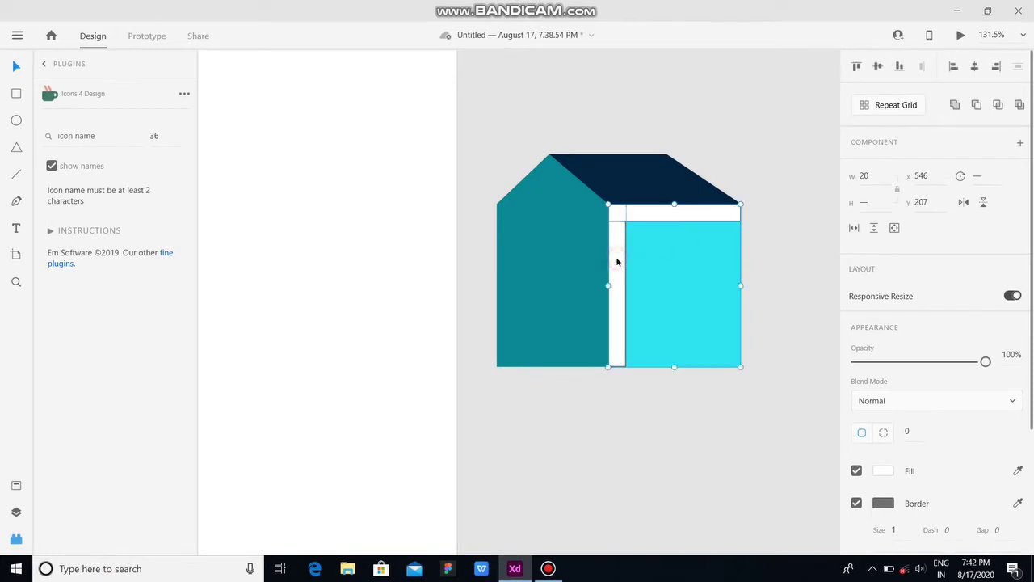
left_click(955, 105)
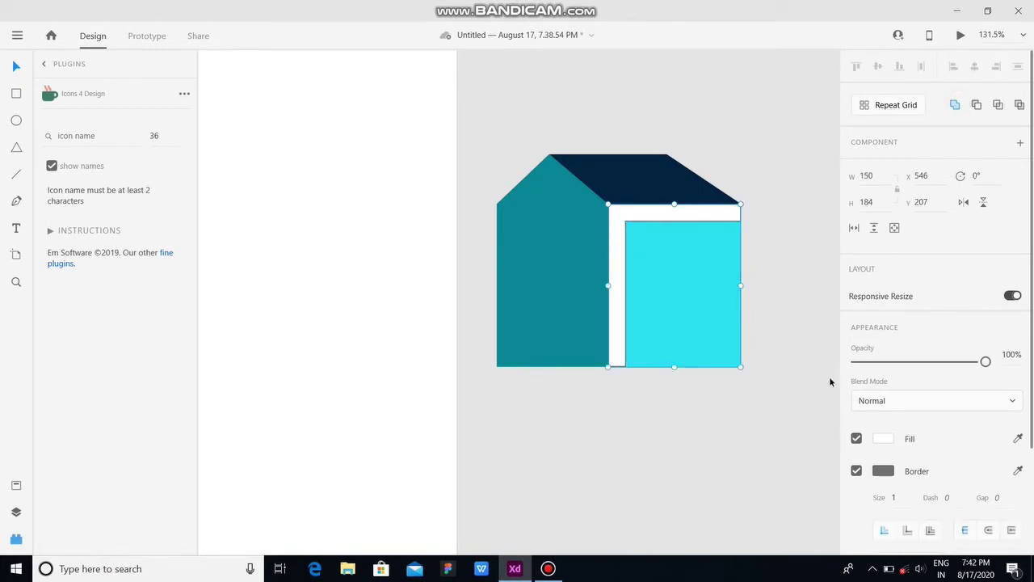
left_click(857, 471)
Step: Add a dark teal window to the cyan wall and a lighter 40 by 36 window to the gabled wall
left_click_drag(672, 249, 716, 286)
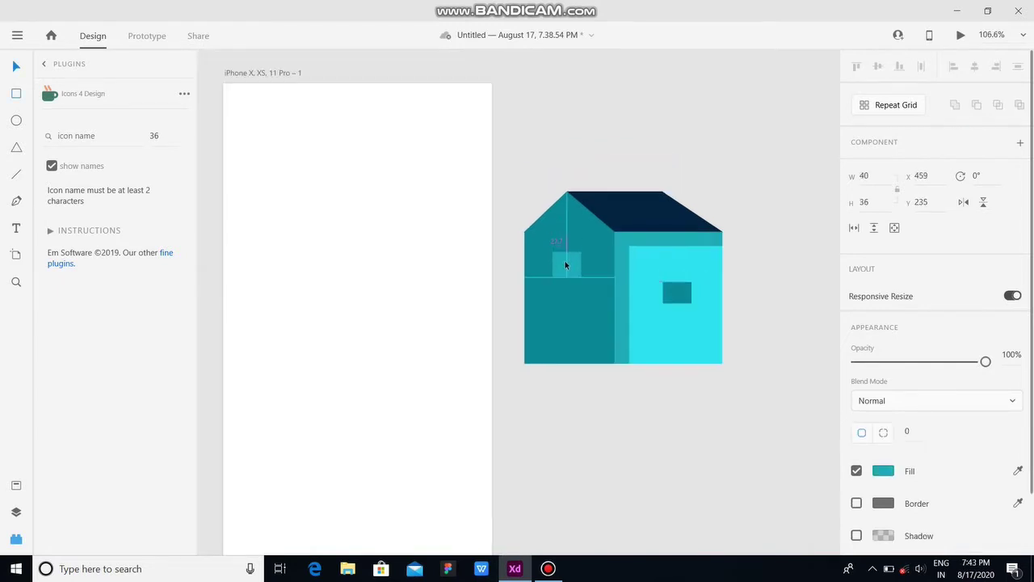
left_click(676, 184)
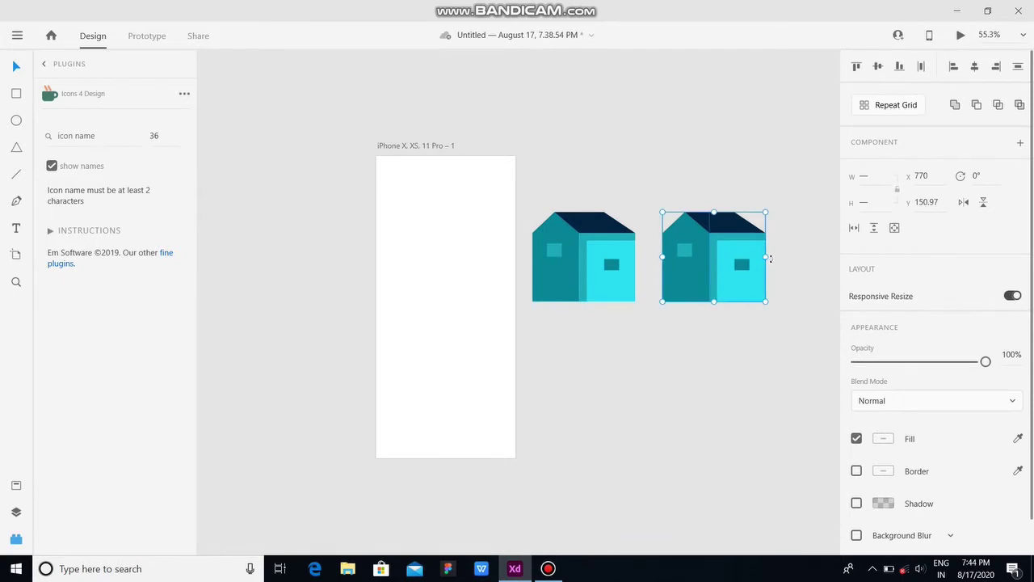
Step: Fit the second house's L-shaped trim under its roof and extend it down to the gabled wall's base
scroll(770, 257, "up", 5)
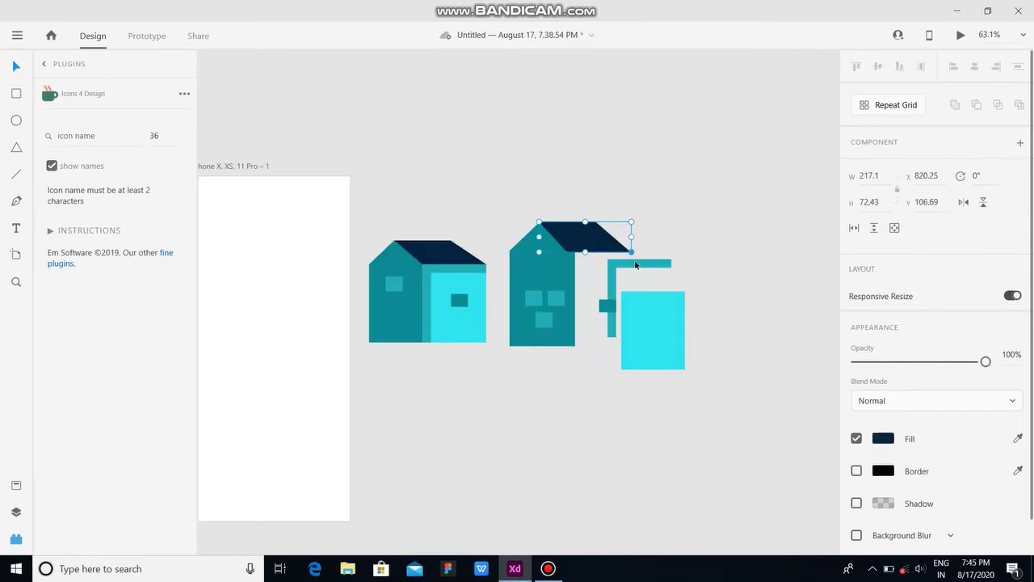
left_click_drag(614, 280, 573, 275)
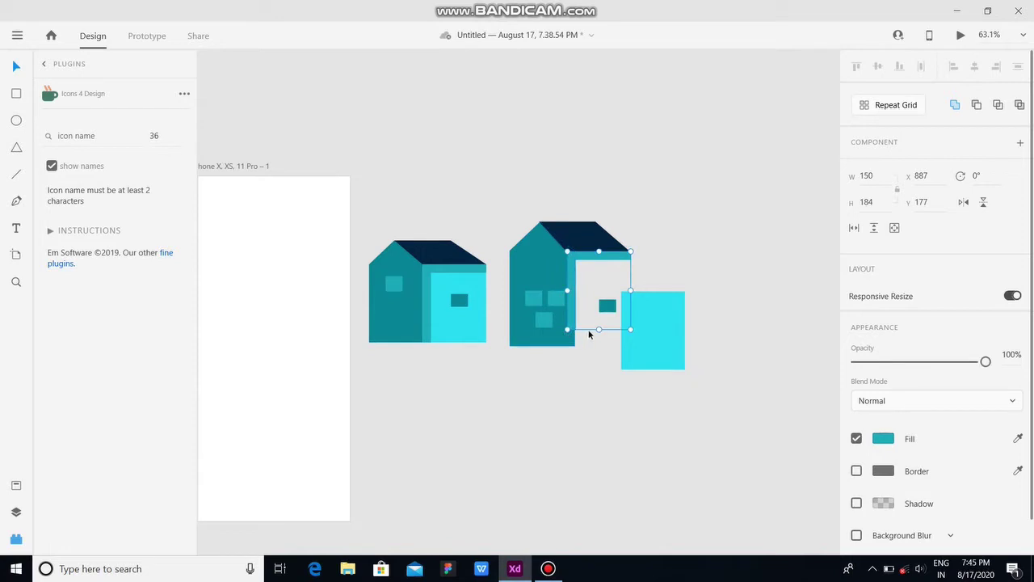
left_click_drag(598, 330, 596, 346)
Step: Fit the second house's cyan panel inside the L-shaped trim and resize it to 130 by 200
left_click_drag(655, 332, 607, 299)
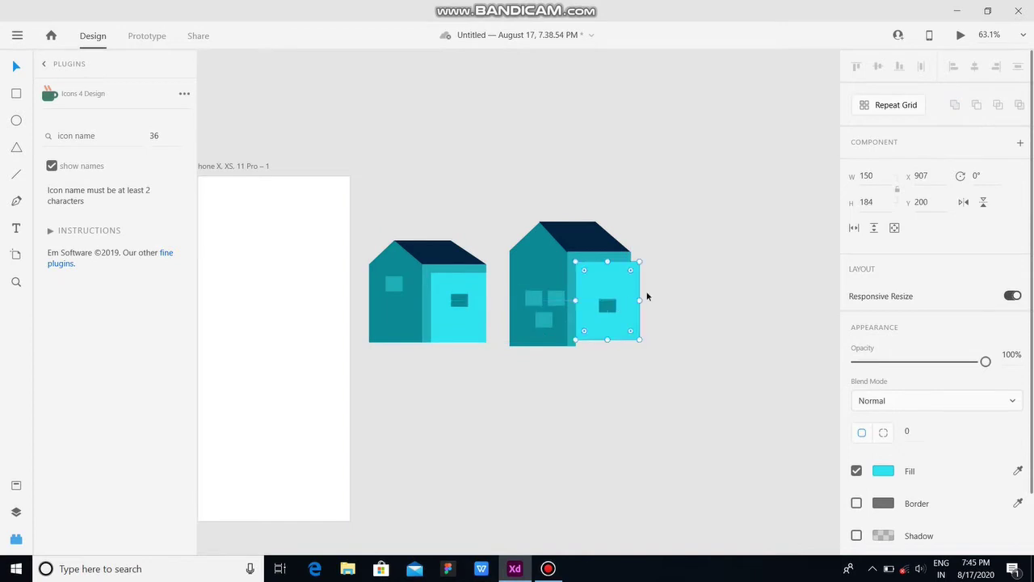
left_click_drag(639, 302, 632, 299)
left_click_drag(603, 341, 603, 346)
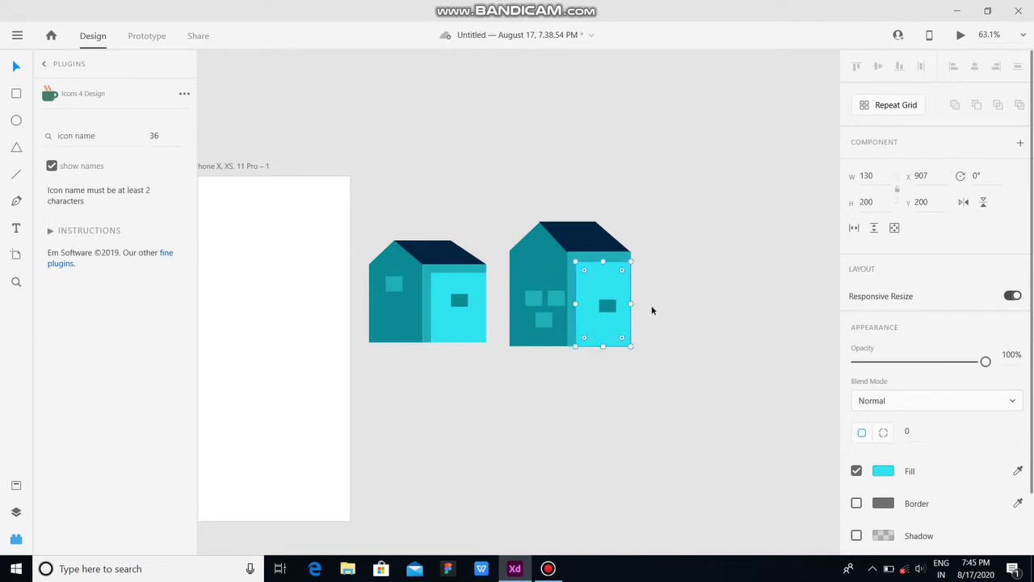
left_click(652, 310)
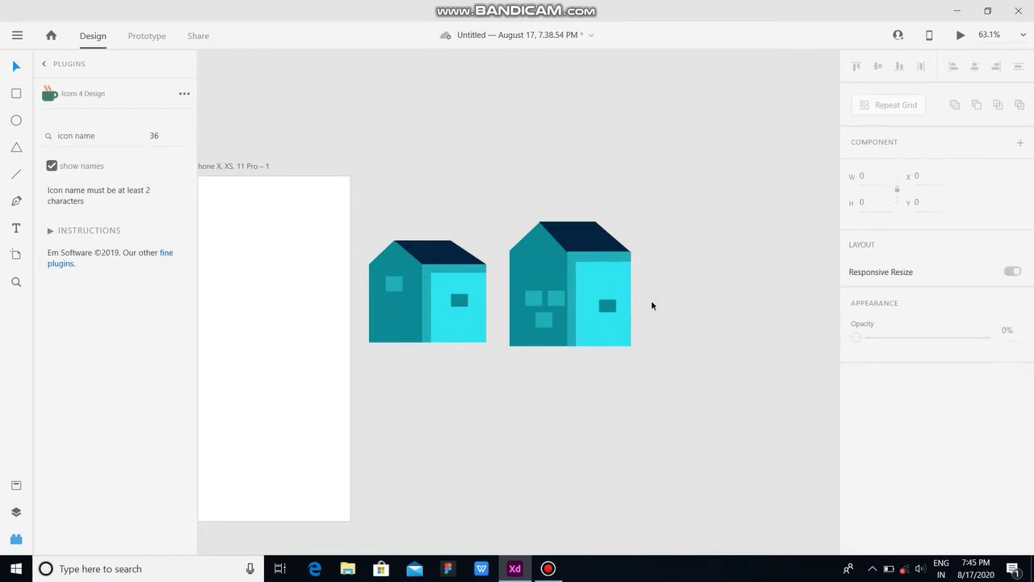
Step: Regroup the three windows higher on the second house's gabled wall, and paste the copied artwork
left_click_drag(561, 304, 550, 284)
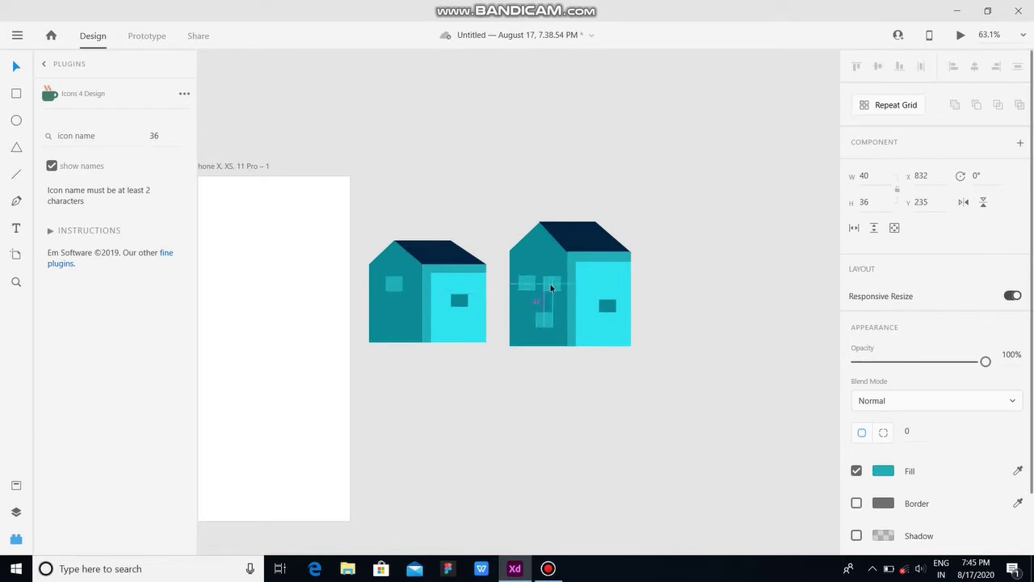
left_click_drag(544, 321, 539, 310)
left_click(675, 245)
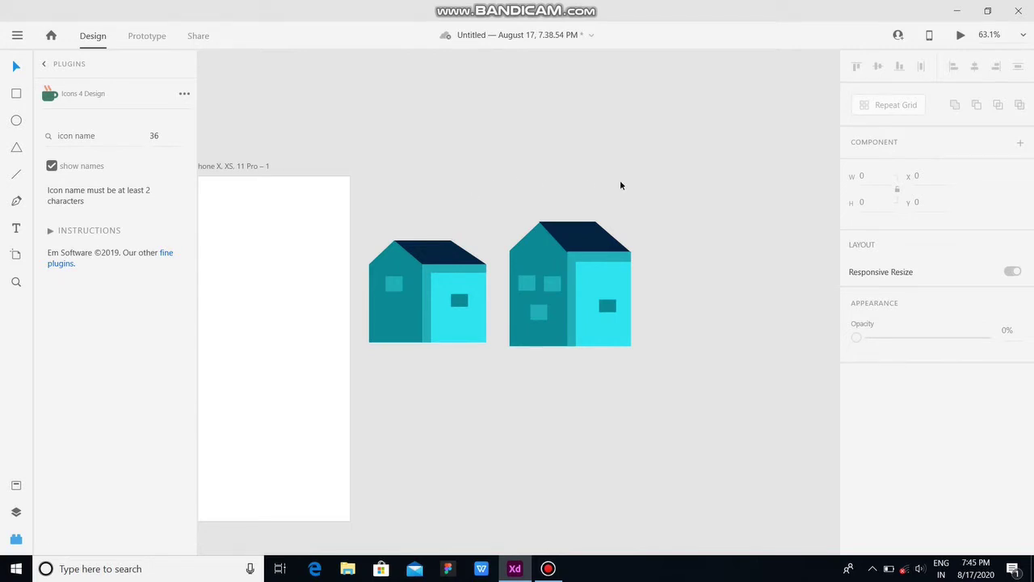
key("ctrl+v")
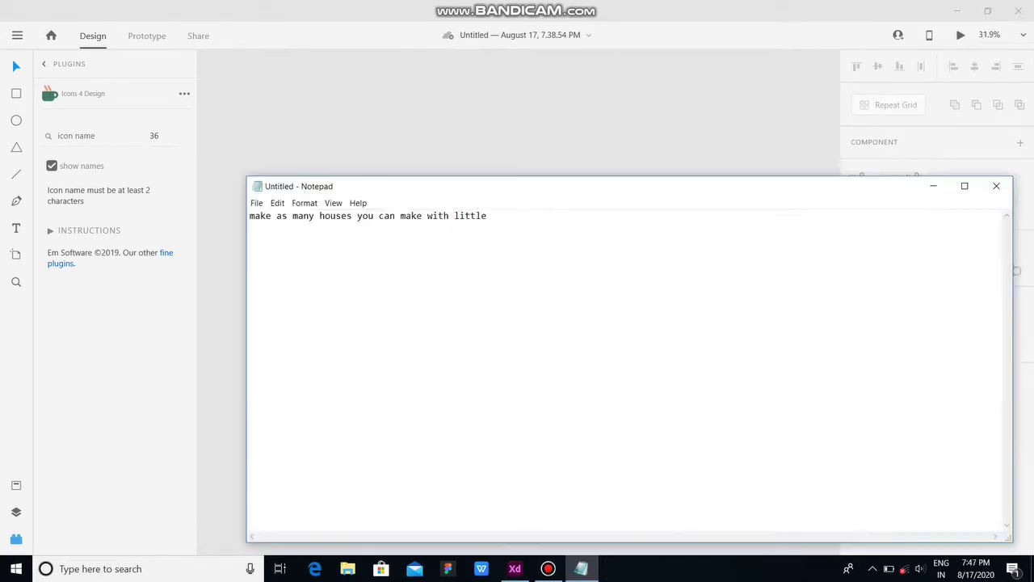
Step: Finish the Notepad note with "differences among them..........." after "make as many houses you can make with little", and minimize it
type("differences among the")
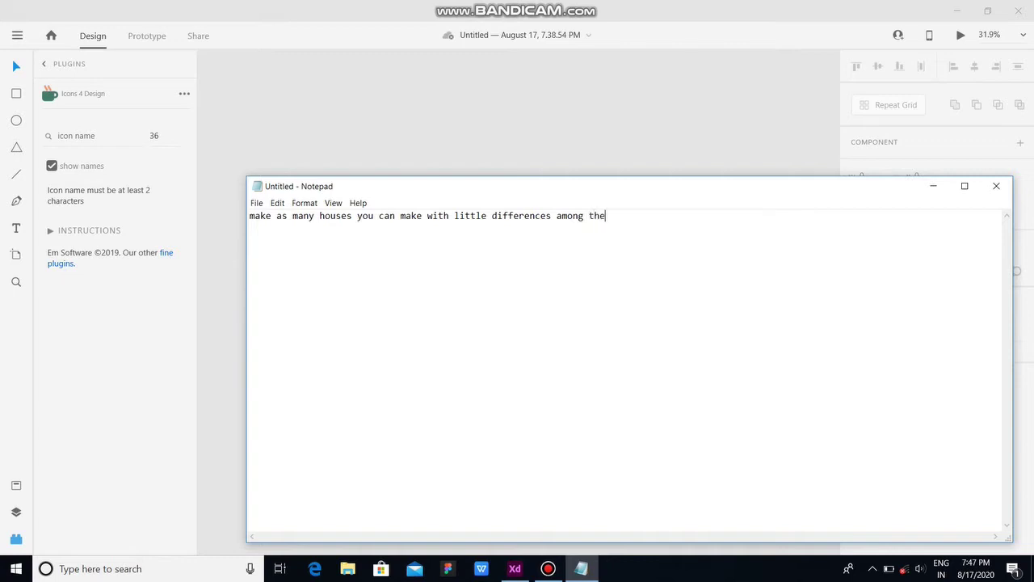
type("m...........")
left_click(933, 186)
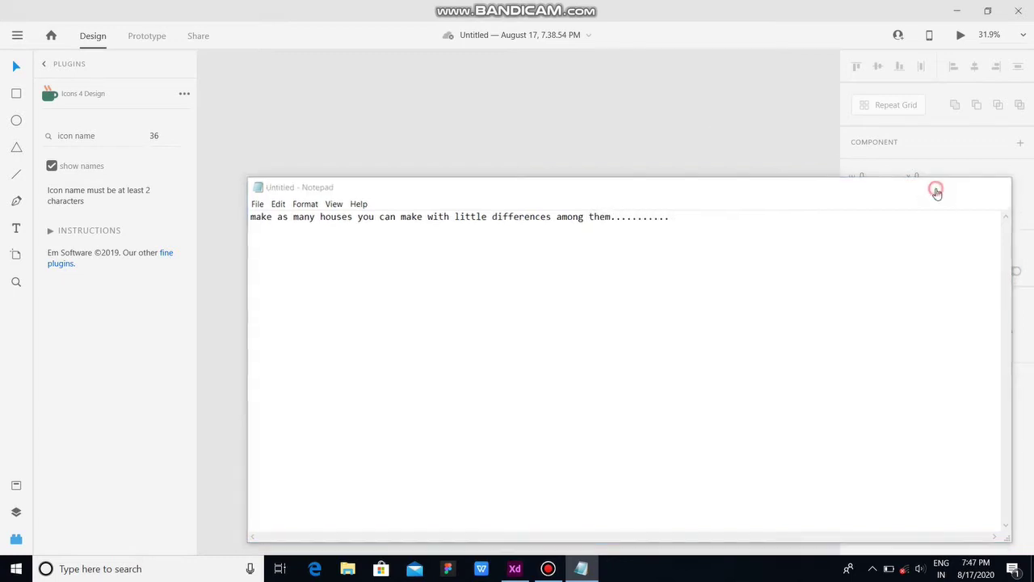
scroll(792, 347, "up", 2, "ctrl")
left_click(548, 568)
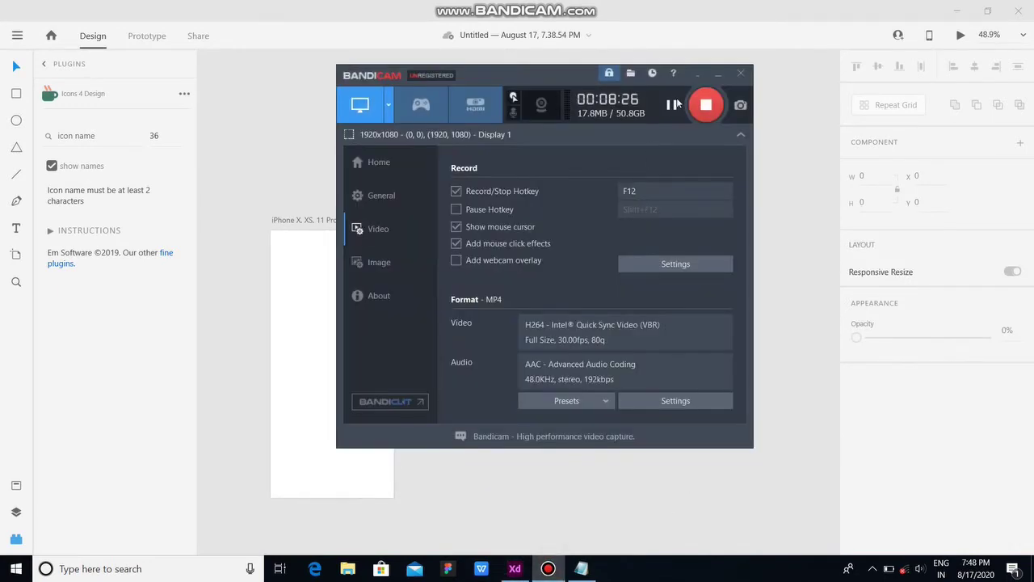
left_click(674, 104)
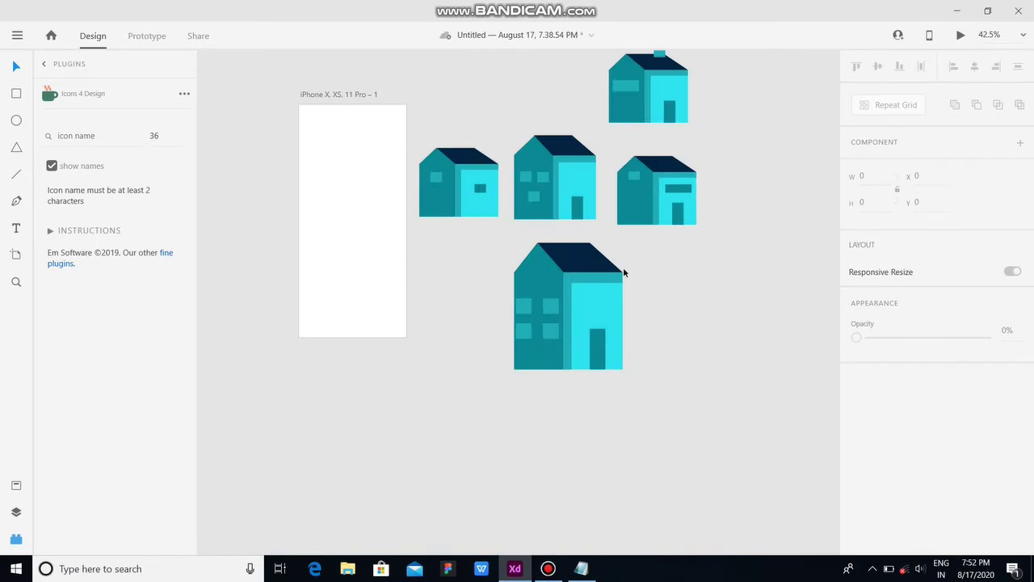
Step: Duplicate the large lower house's dark roof into the empty space to the right of that house
scroll(624, 268, "up", 3, "ctrl")
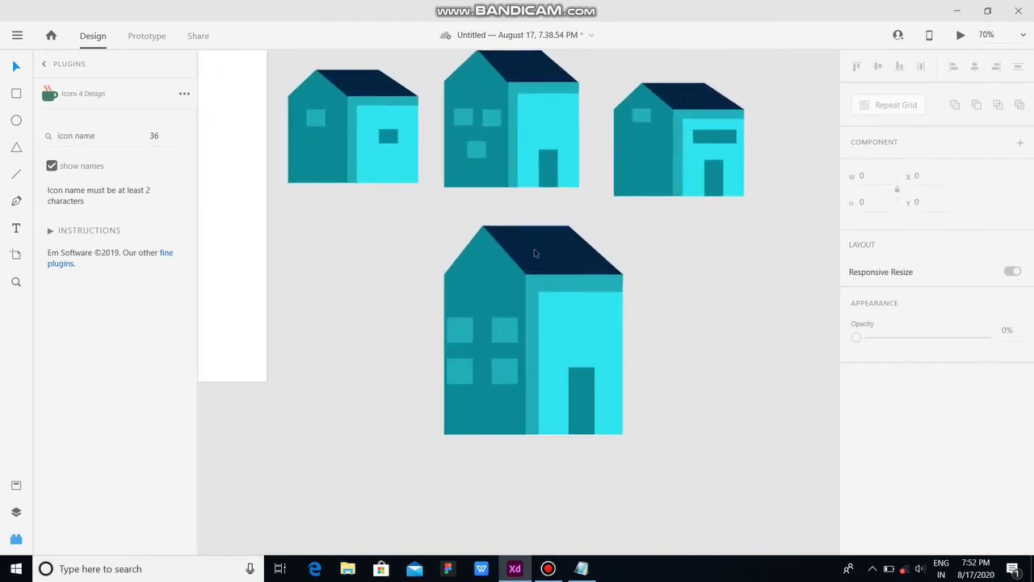
left_click(534, 253)
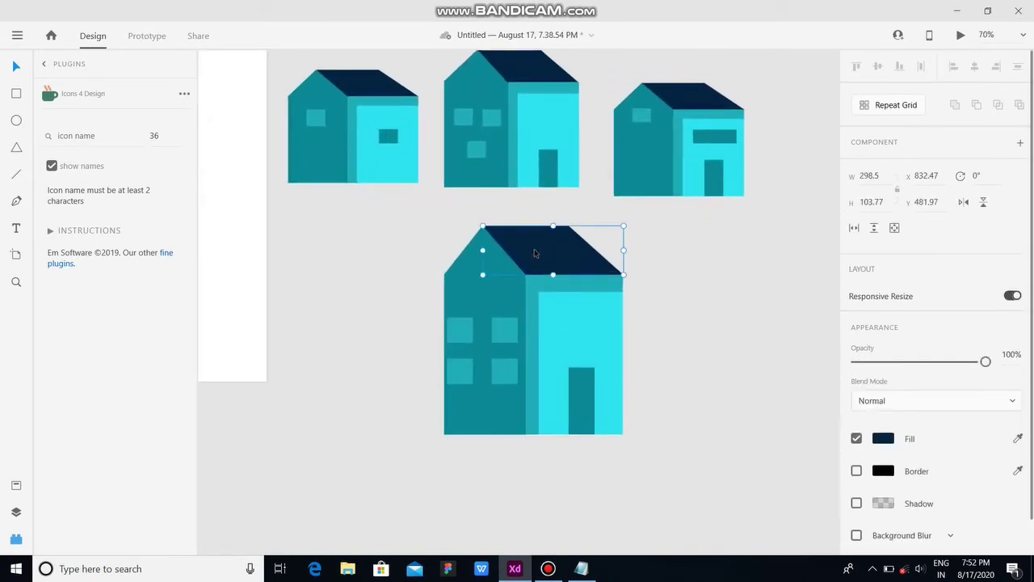
left_click_drag(538, 254, 702, 256)
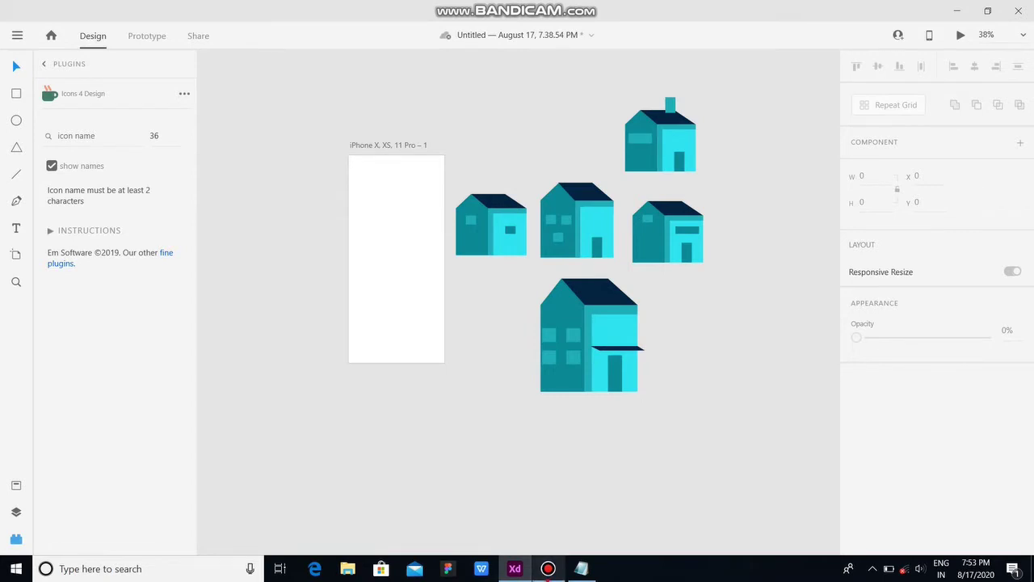
left_click(548, 568)
left_click(671, 102)
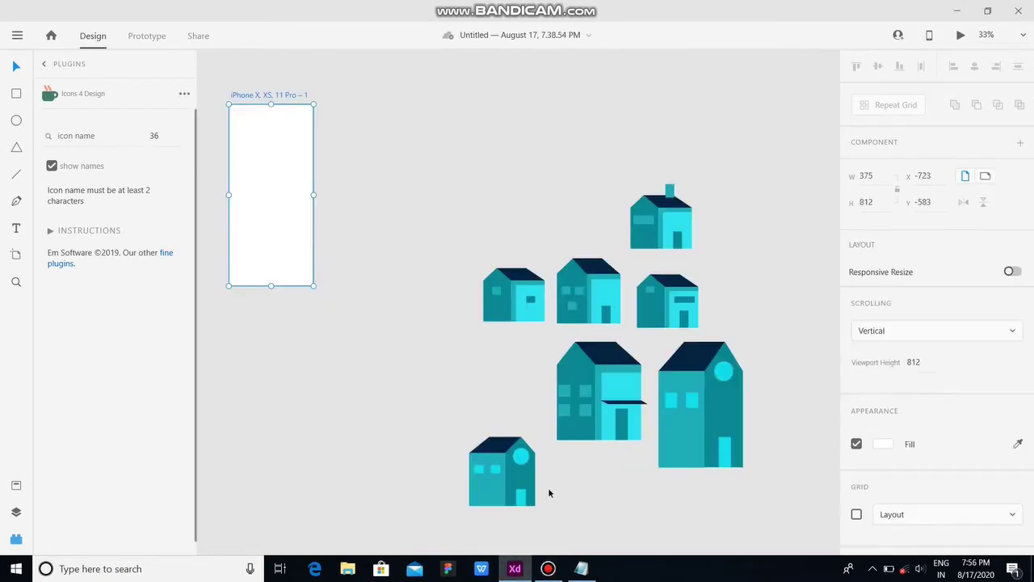
Step: Draw a closed hill outline about 3441 by 788 above the houses with the Pen tool, curving its right end downward
scroll(549, 493, "down", 4)
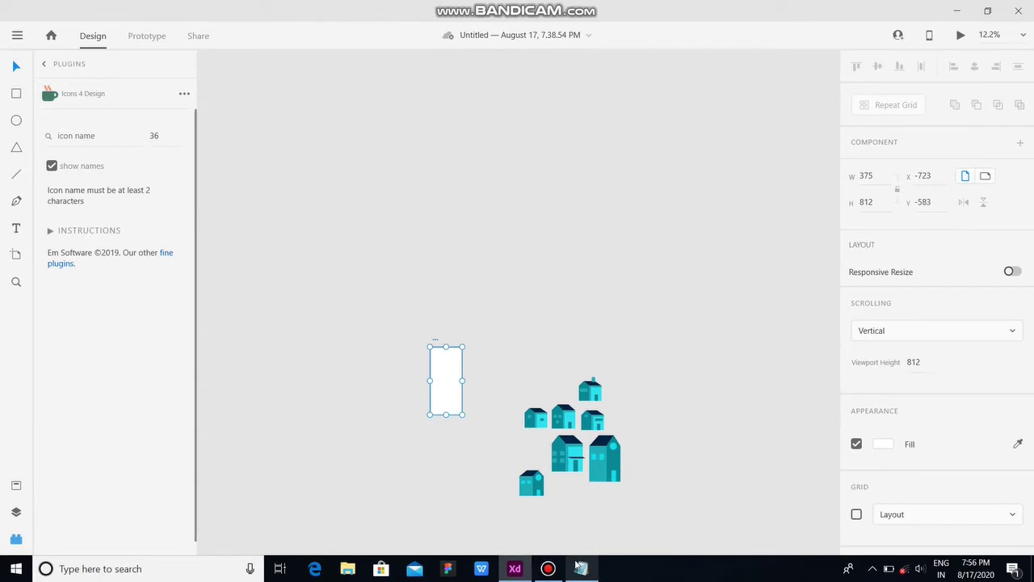
left_click(16, 200)
left_click(502, 256)
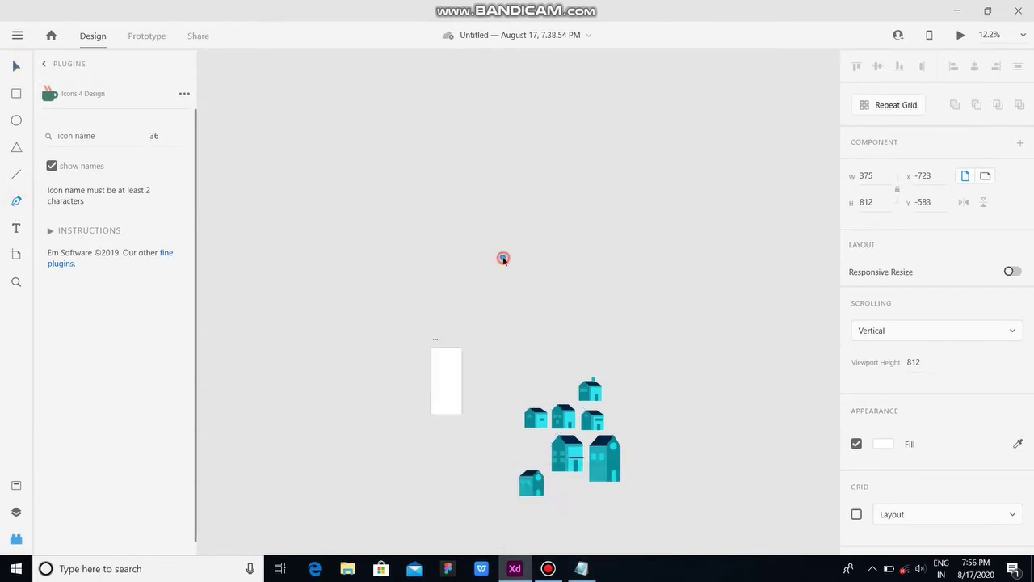
left_click(503, 315)
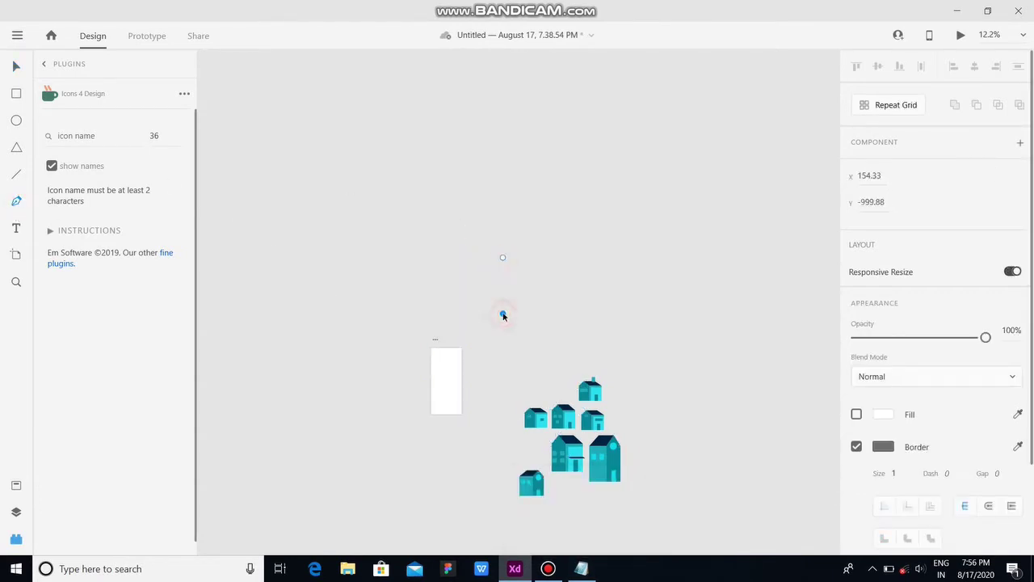
left_click(723, 317)
left_click(784, 322)
left_click_drag(739, 295, 680, 282)
left_click(675, 276)
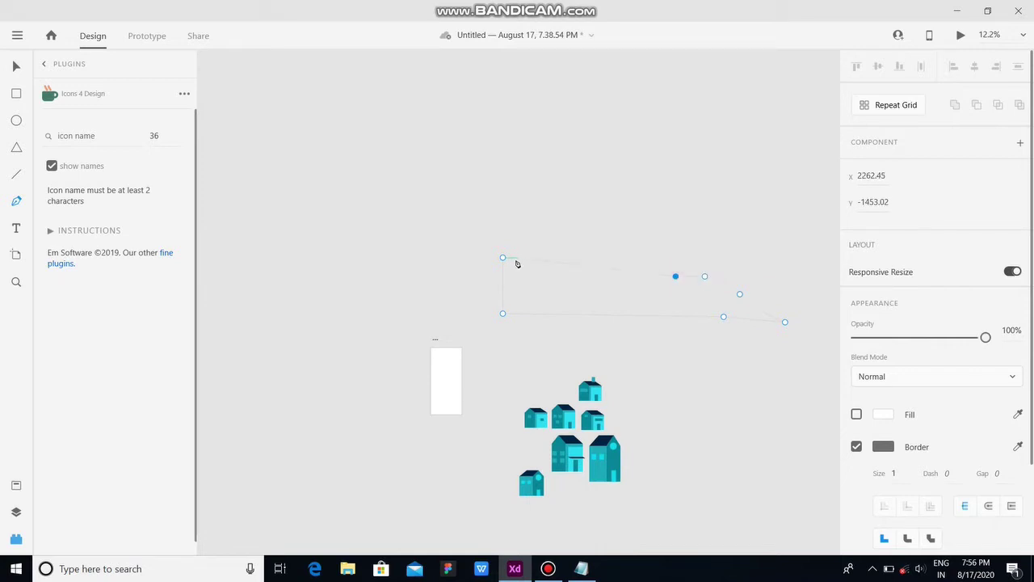
left_click(503, 257)
key("Escape")
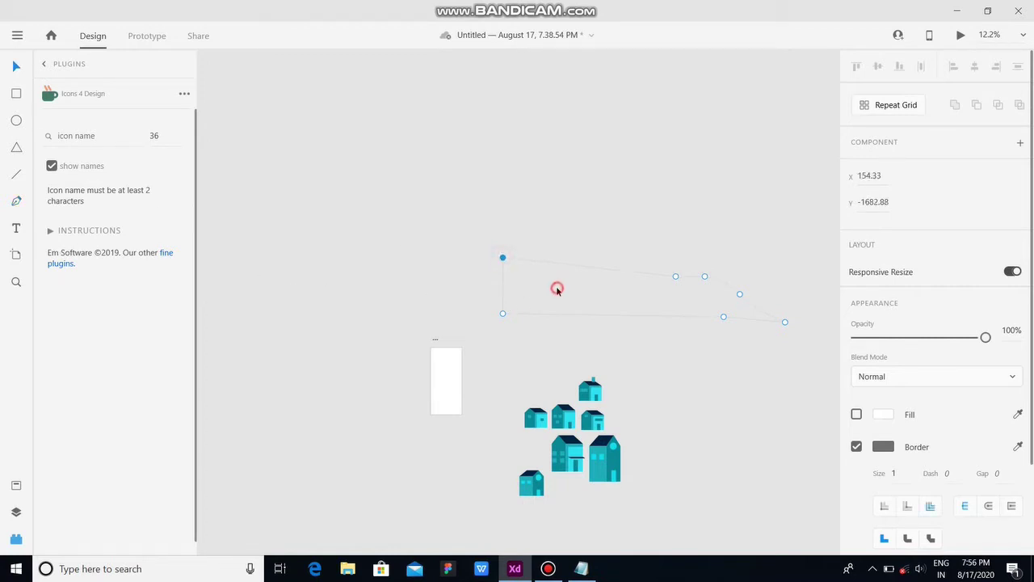
key("Escape")
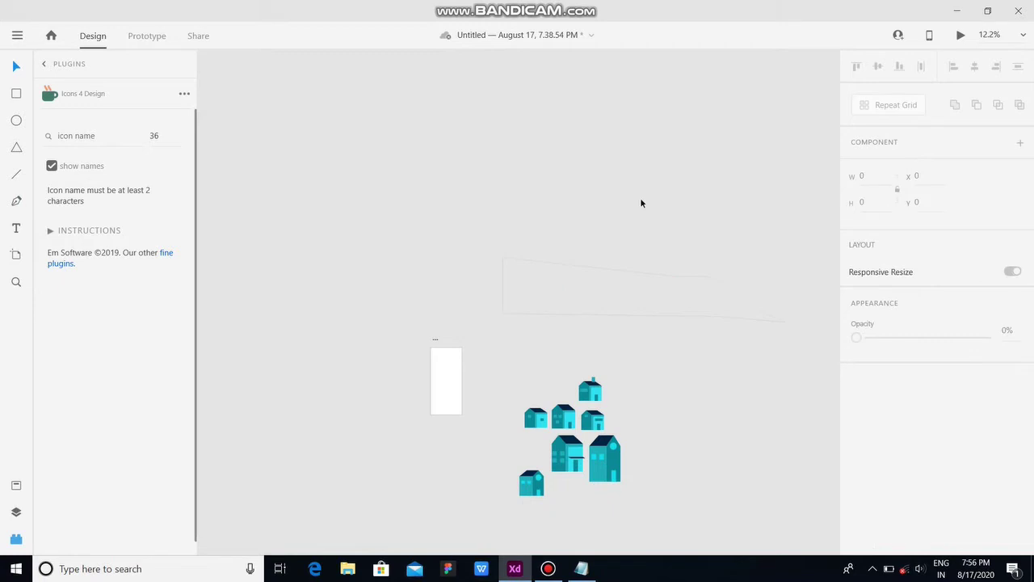
Step: Fill the hill shape with solid dark green
left_click(649, 275)
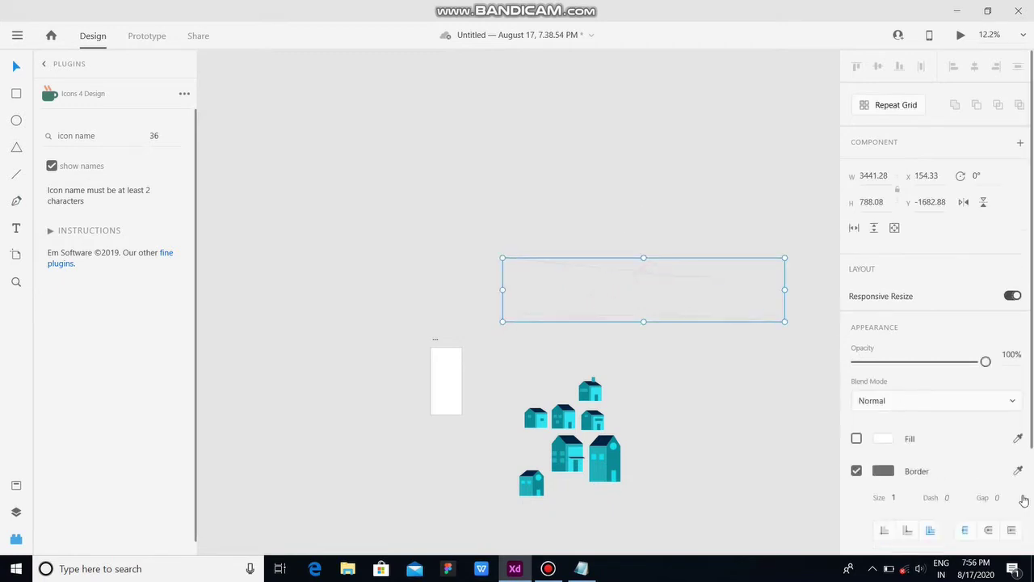
left_click(646, 288)
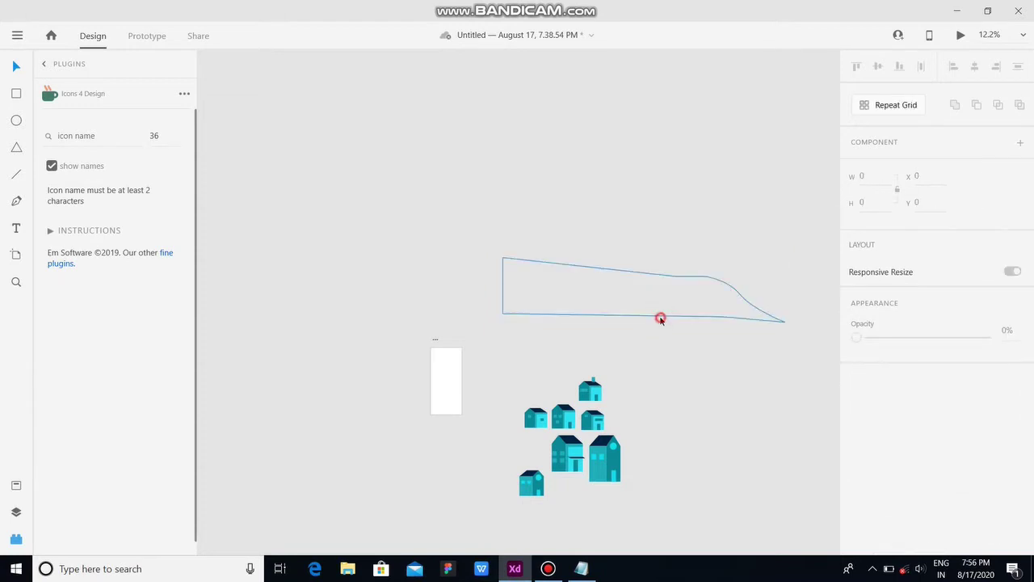
left_click(660, 317)
left_click(858, 439)
left_click(890, 438)
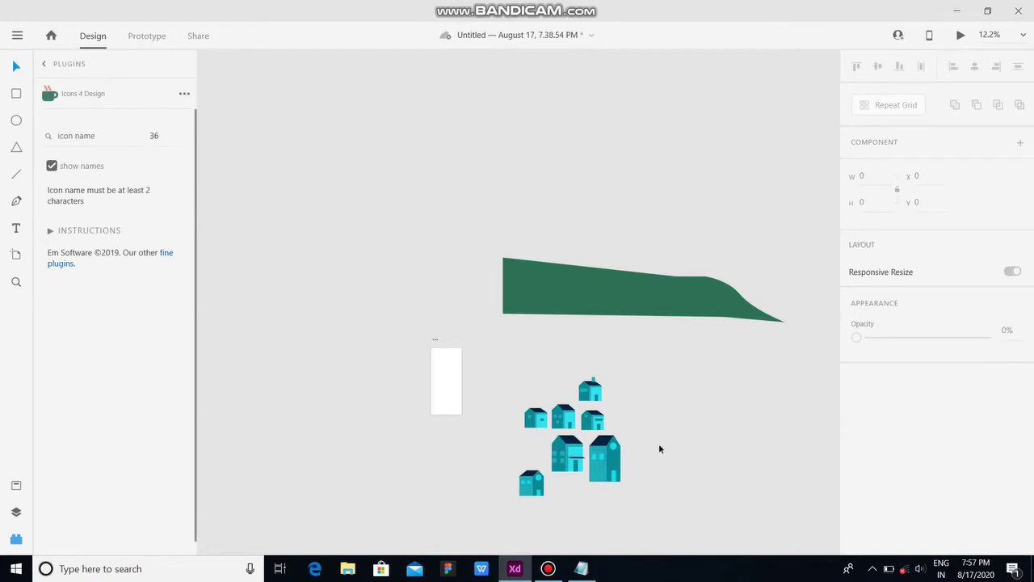
Step: Group the tall house and move it clear of the other houses, putting its left-behind cyan window back on the wall
left_click_drag(665, 444, 599, 491)
key("ctrl+g")
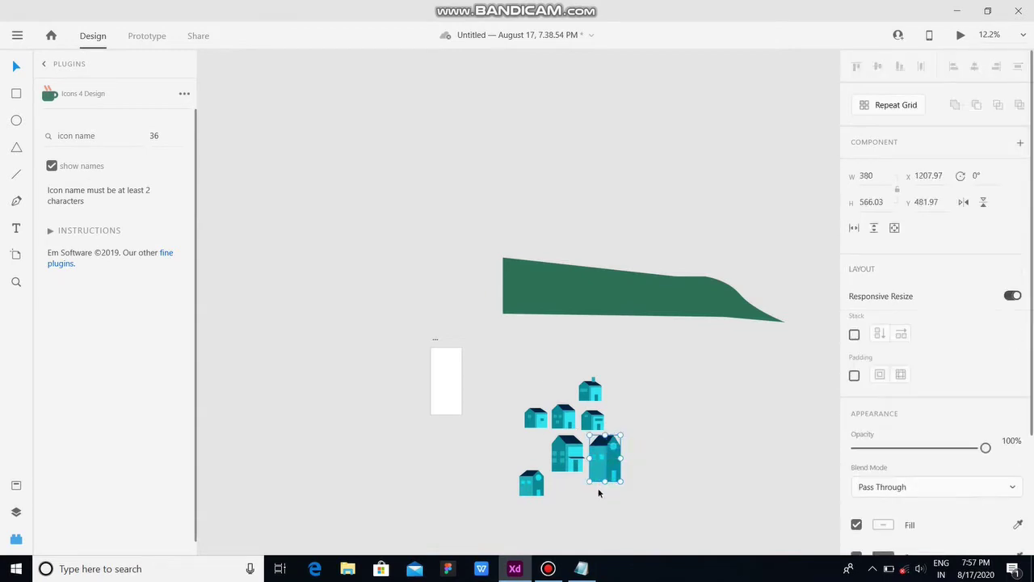
left_click_drag(606, 468, 665, 388)
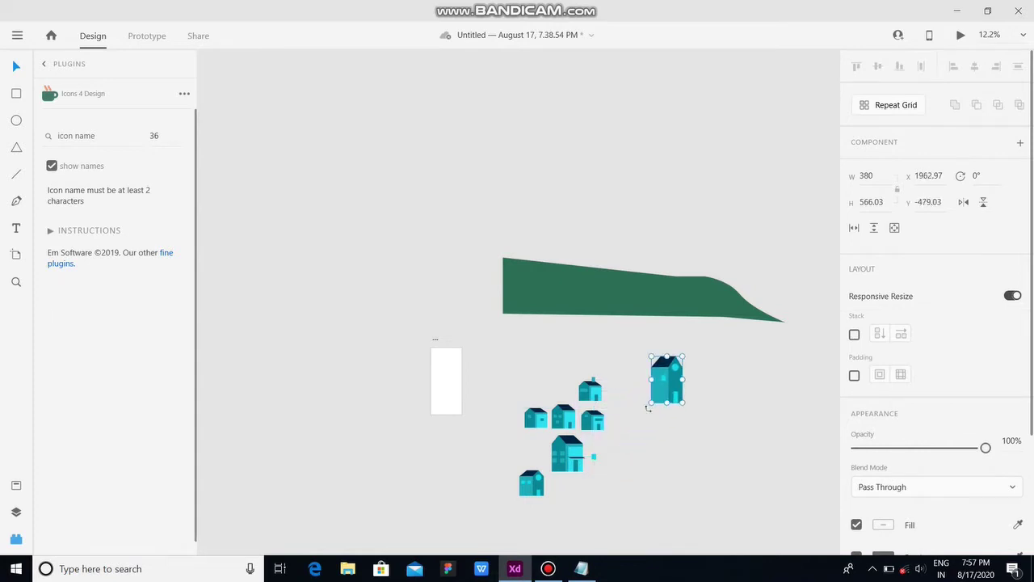
left_click_drag(594, 459, 656, 376)
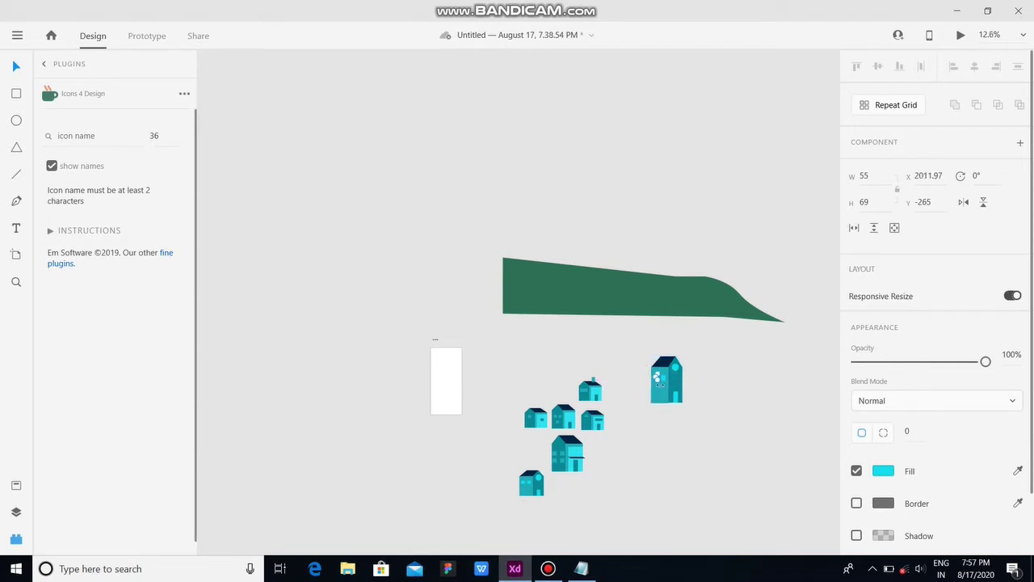
Step: Move the tall house group up onto the left end of the green hill
scroll(659, 383, "up", 5)
left_click_drag(687, 307, 625, 186)
scroll(743, 258, "down", 5)
scroll(624, 185, "up", 3)
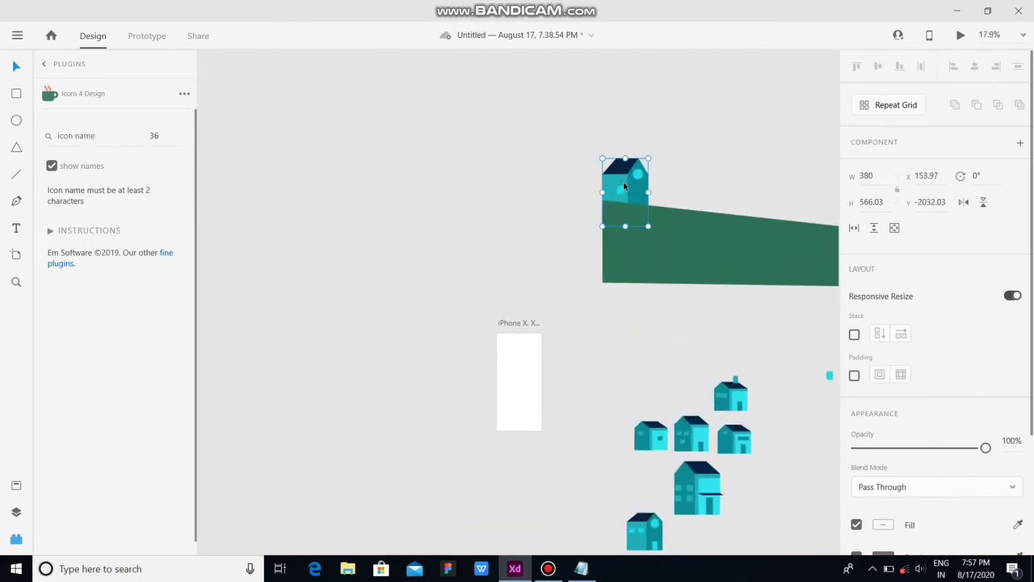
Step: Bring the tall house in front of the hill and scale it down to about 329 by 490
right_click(624, 186)
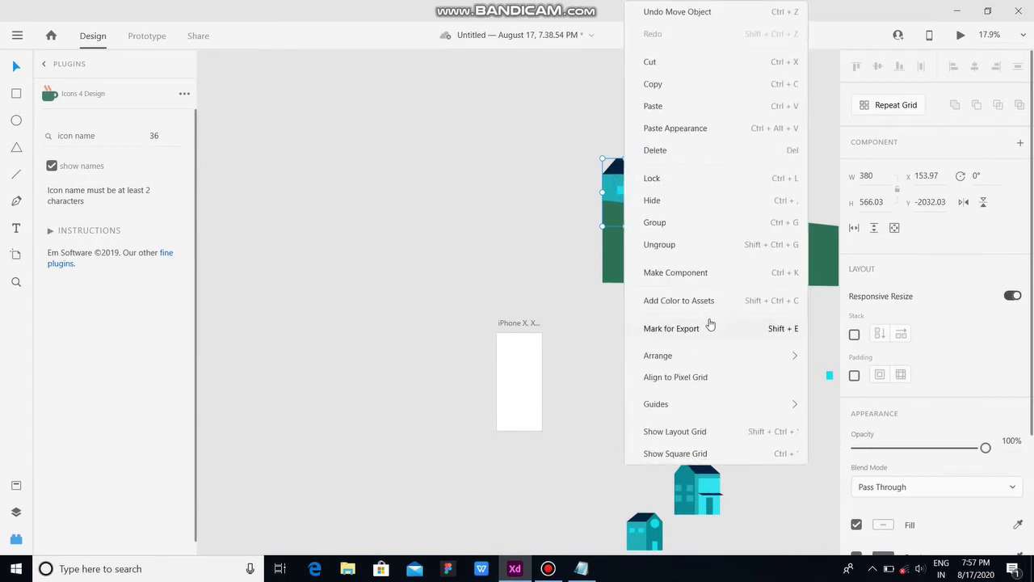
mouse_move(698, 357)
left_click(868, 355)
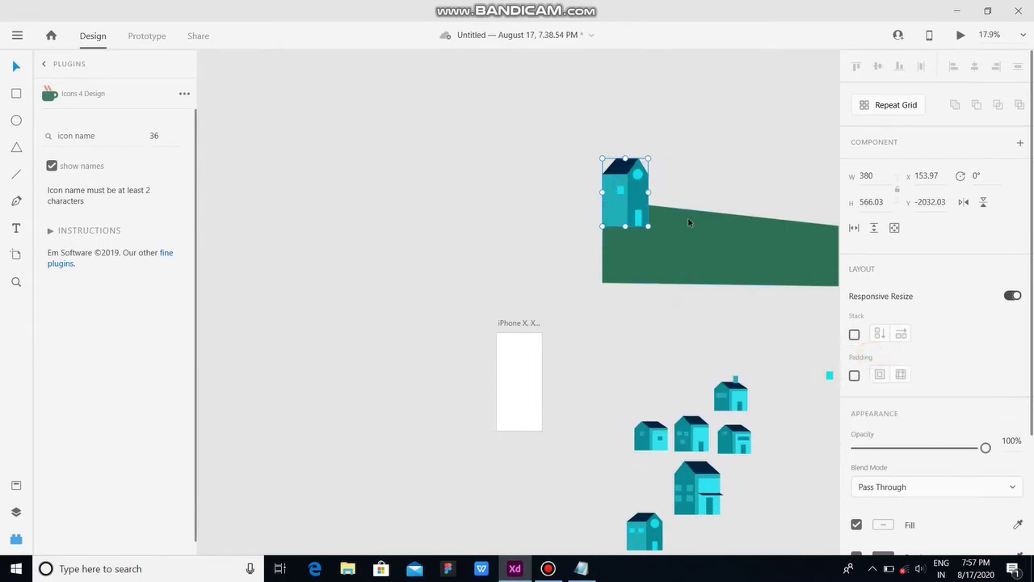
left_click_drag(630, 193, 644, 218)
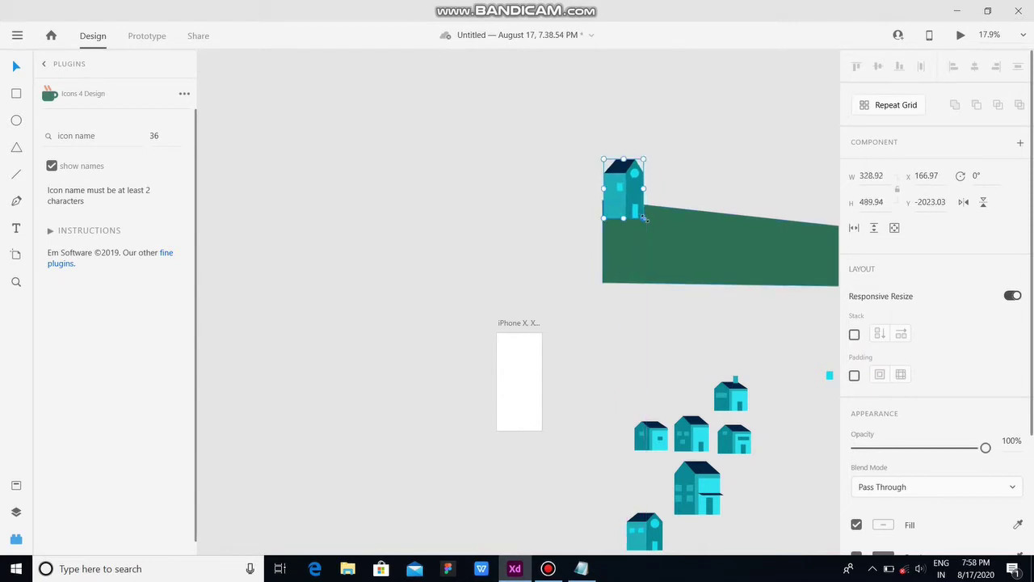
Step: Group the small house with the side window and place it on the hill to the right of the tall house
scroll(672, 234, "down", 3)
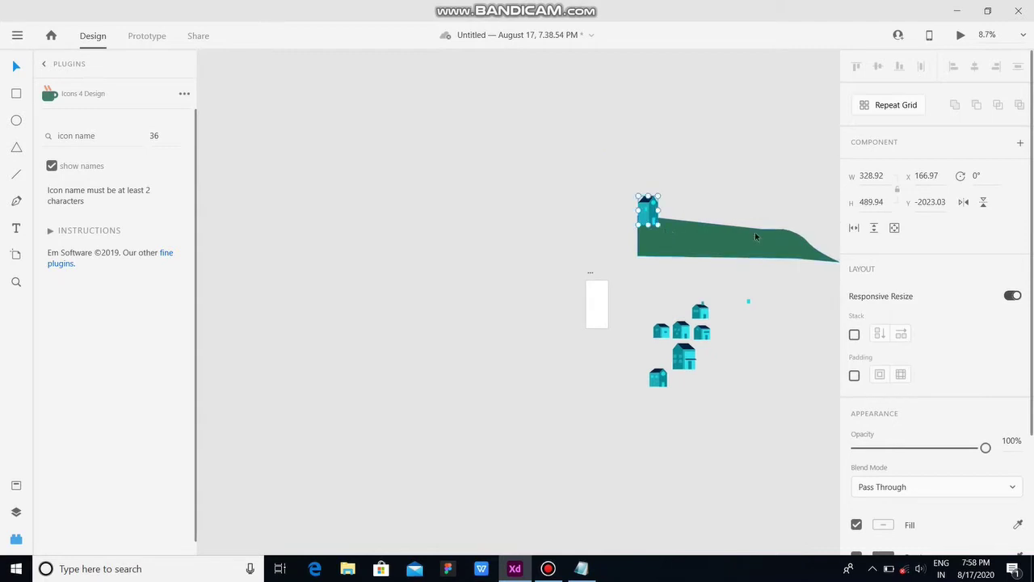
scroll(754, 232, "down", 2)
scroll(813, 229, "up", 4)
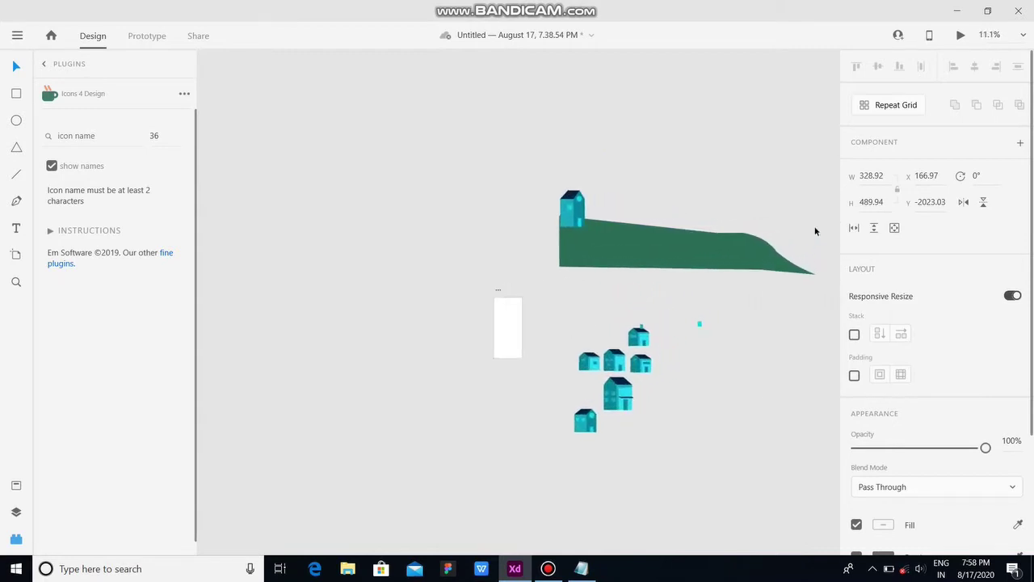
scroll(814, 231, "up", 3)
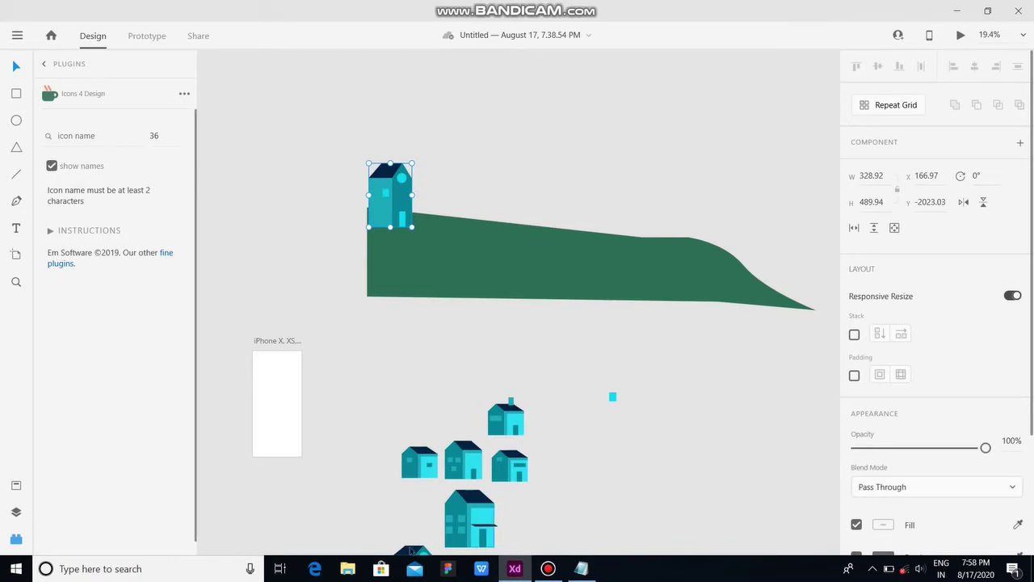
left_click_drag(388, 433, 429, 218)
key("ctrl+g")
Step: Bring the small house in front of the hill and tuck it against the tall house's lower right side
right_click(429, 218)
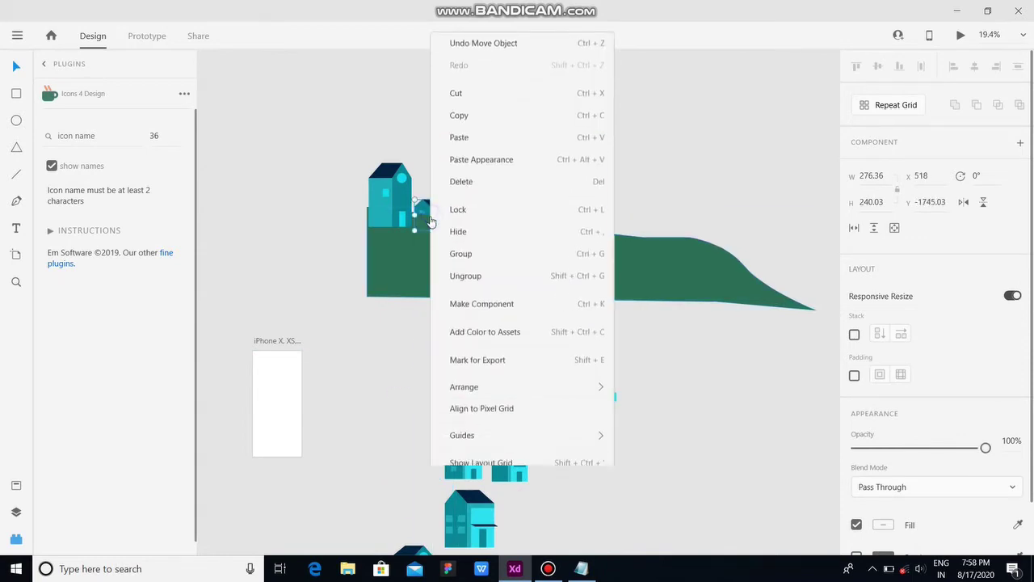
mouse_move(482, 357)
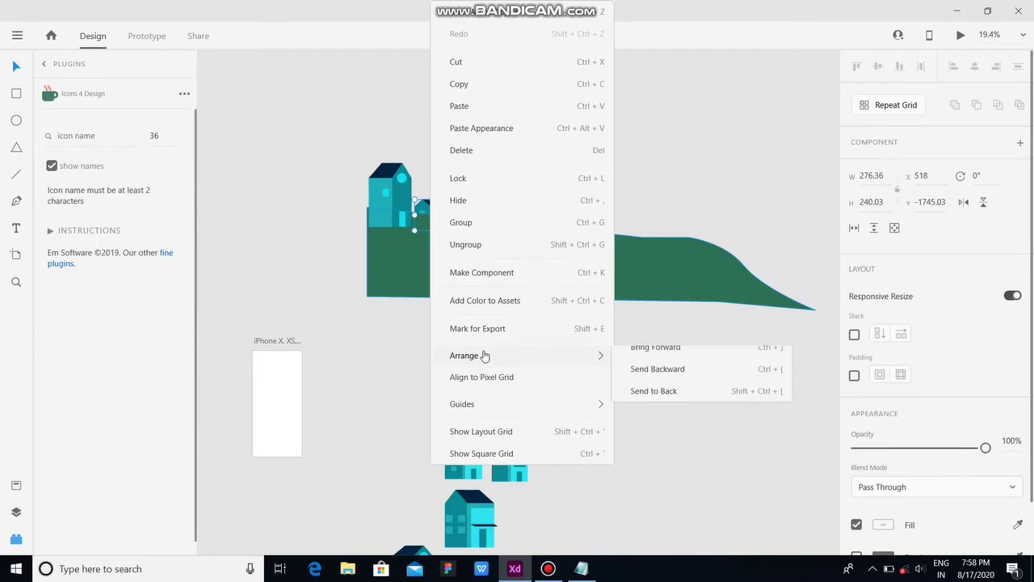
left_click(644, 365)
left_click_drag(435, 223, 434, 223)
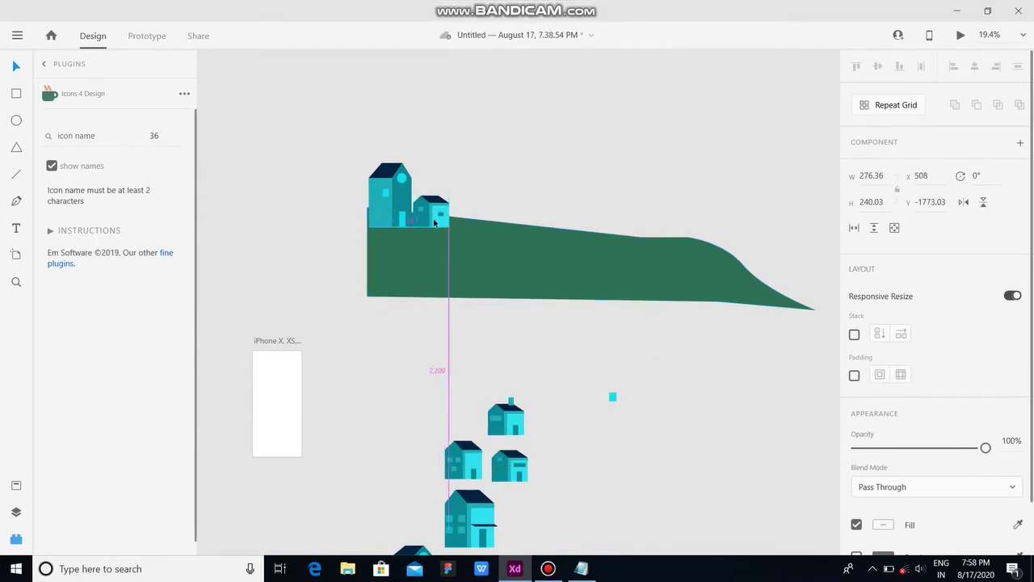
left_click_drag(434, 223, 426, 221)
left_click(444, 186)
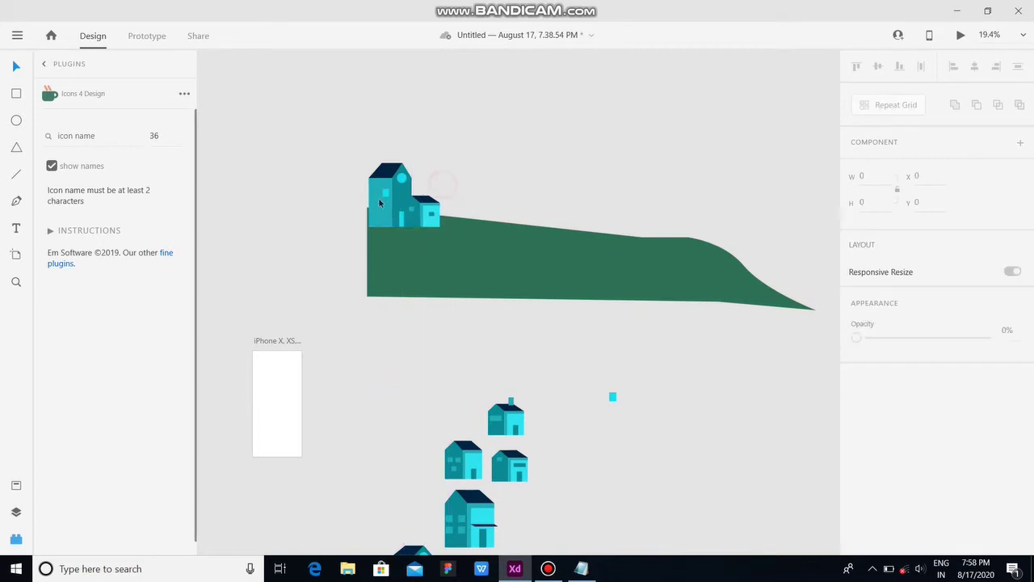
Step: Place the large house with the awning on the hill right of the small house, and bring it in front of the hill
scroll(376, 205, "down", 4)
left_click(495, 378)
left_click_drag(471, 356, 468, 209)
scroll(482, 244, "up", 4)
right_click(468, 209)
mouse_move(527, 356)
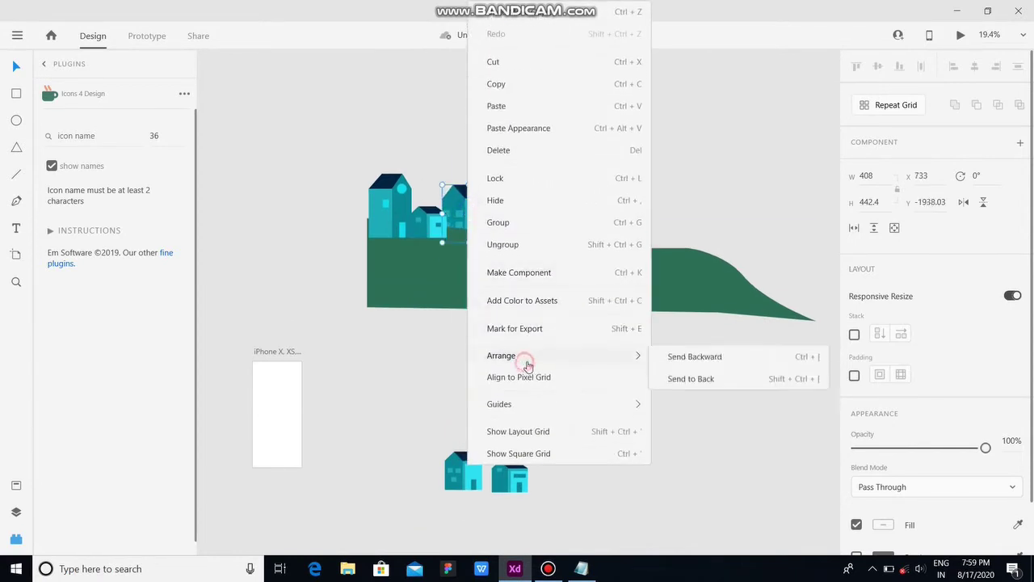
left_click(687, 357)
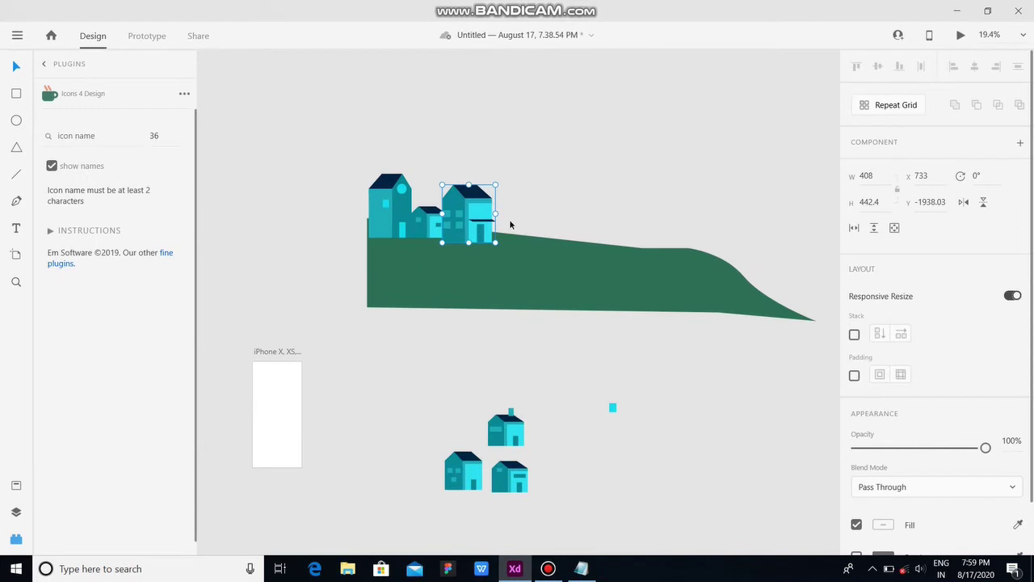
left_click_drag(476, 210, 485, 205)
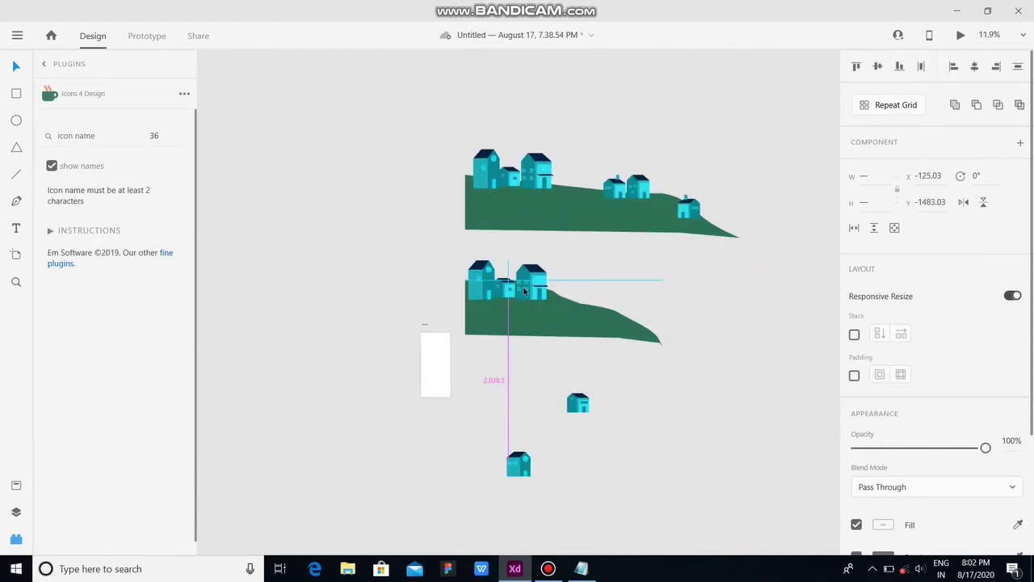
Step: Shift the second hill's three houses right along its slope, and set the small one apart on the upper left crest
left_click_drag(524, 290, 603, 308)
left_click(655, 303)
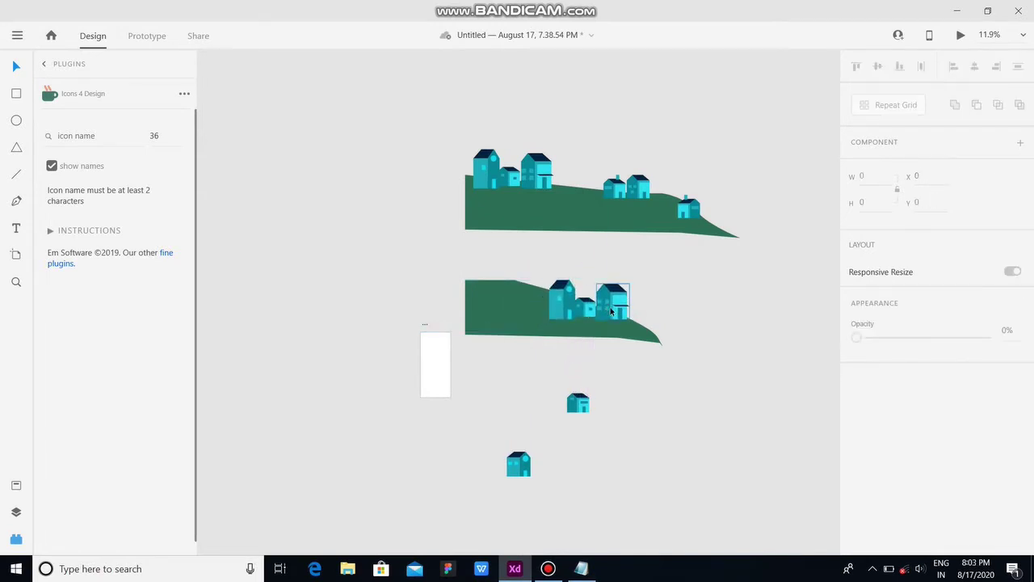
left_click(588, 310)
left_click_drag(589, 310, 511, 284)
left_click(654, 272)
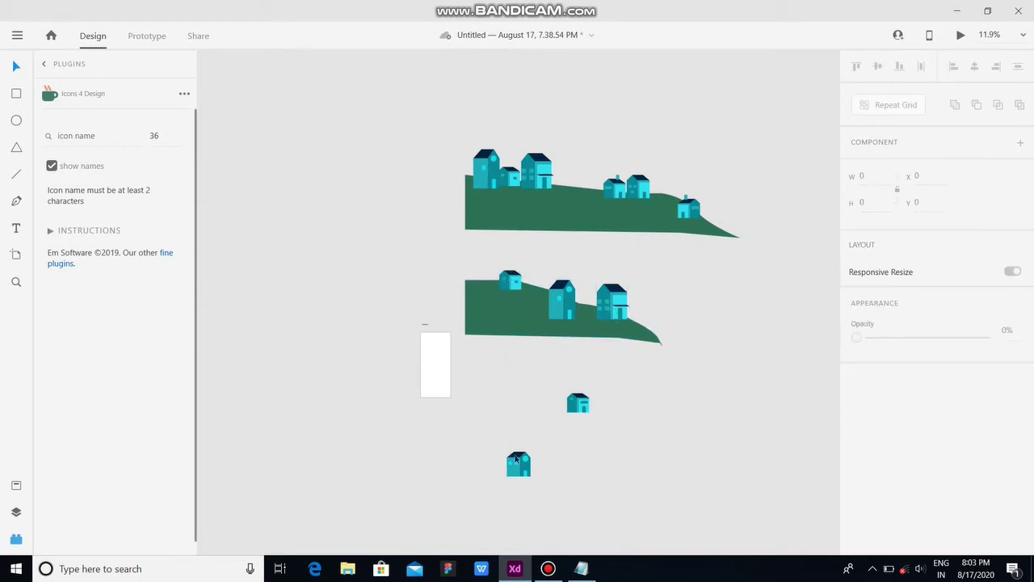
Step: Group the small house with the round attic window and place it between the second hill's tall house and awning house
left_click_drag(499, 443, 561, 503)
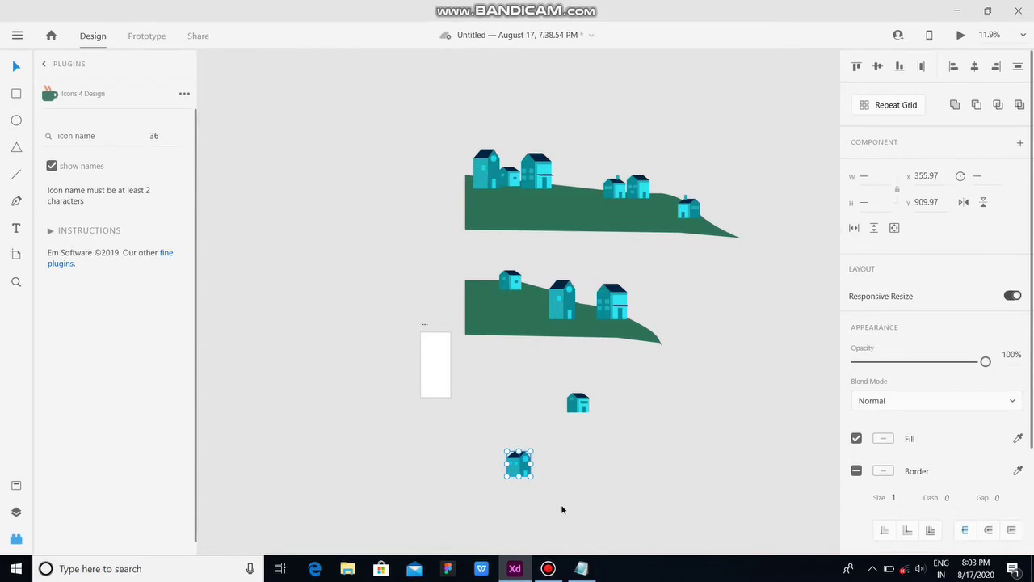
key("ctrl+g")
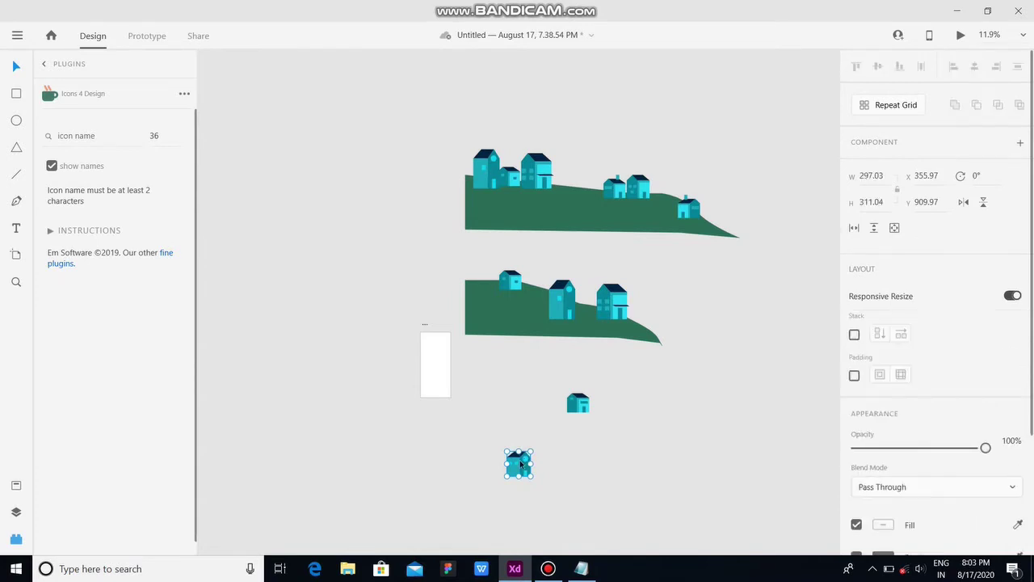
left_click_drag(518, 463, 581, 304)
right_click(582, 303)
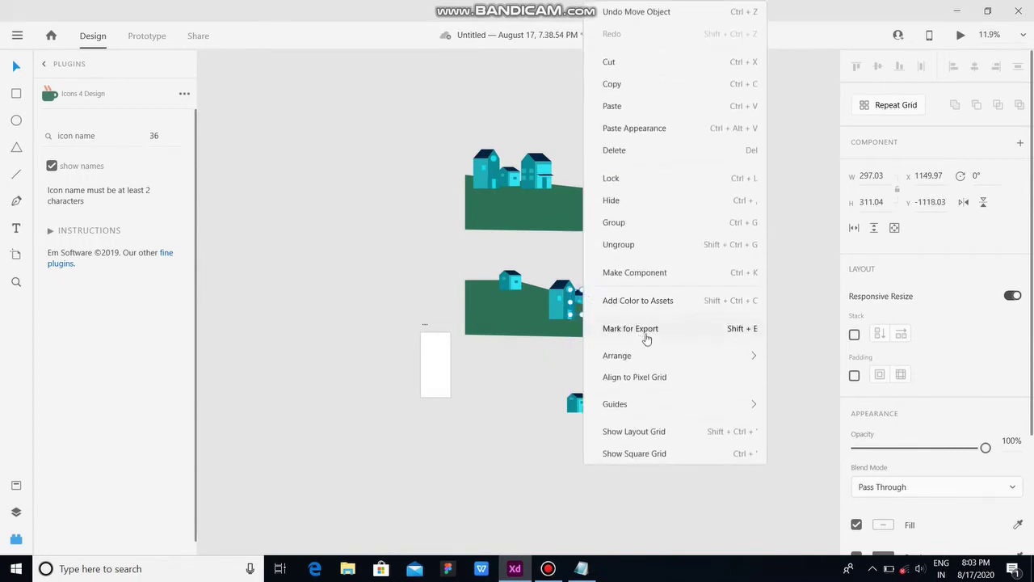
left_click(638, 355)
left_click(819, 357)
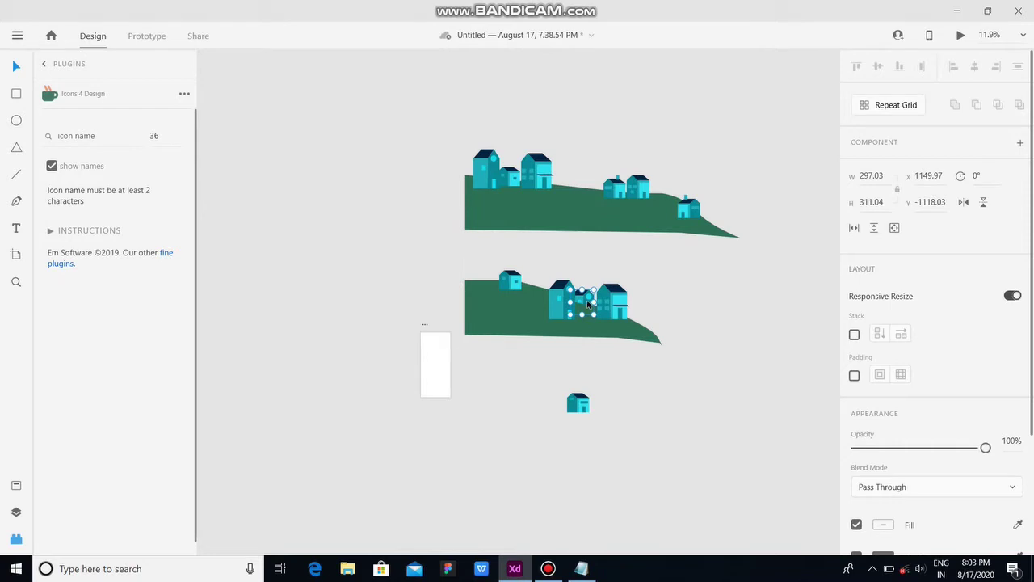
Step: Bring the small round-window house in front of the hill and shift it right against the awning house
scroll(598, 301, "up", 2)
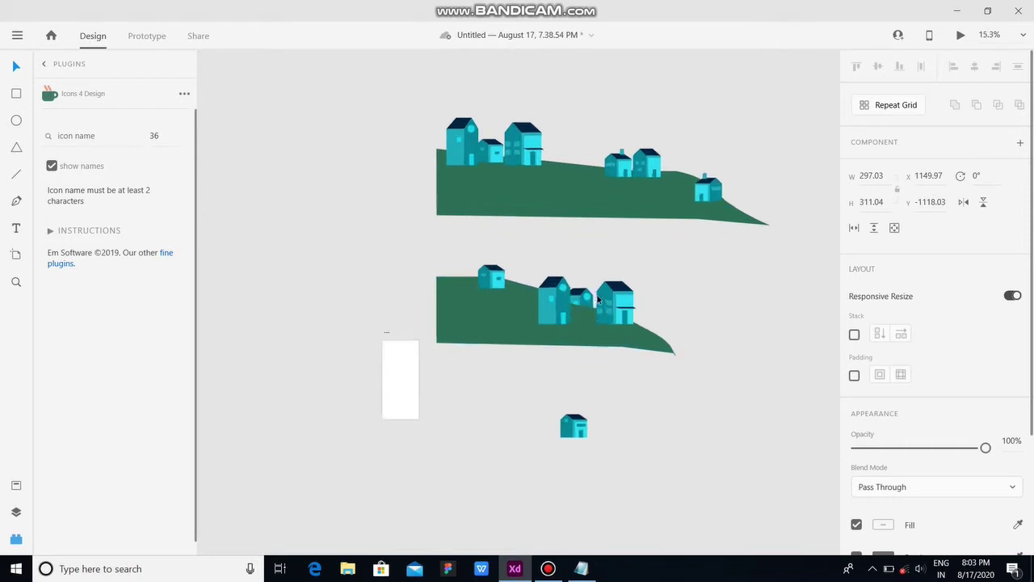
scroll(599, 301, "up", 3)
left_click(584, 304)
right_click(584, 304)
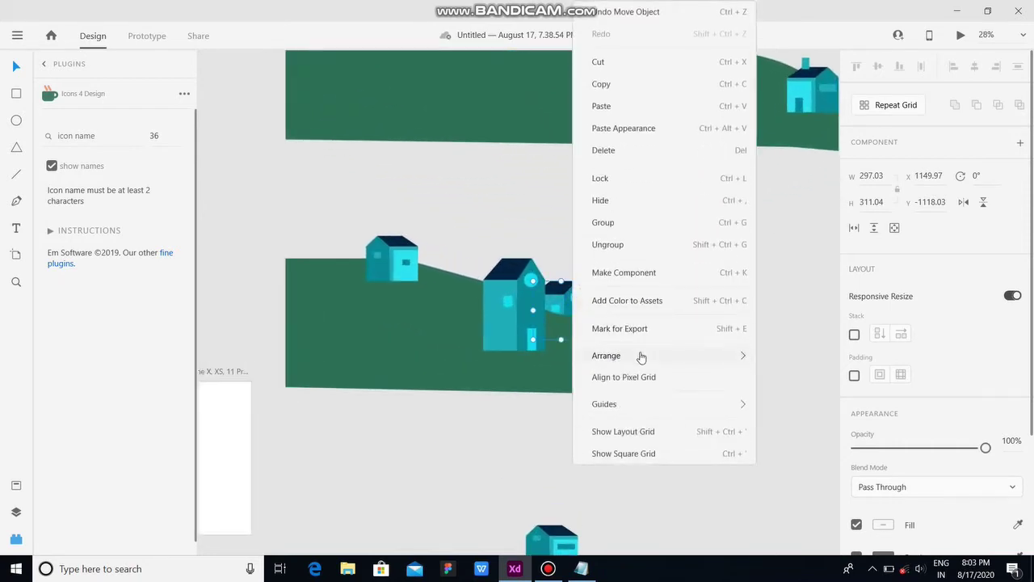
mouse_move(641, 356)
left_click(800, 357)
left_click_drag(573, 310, 579, 309)
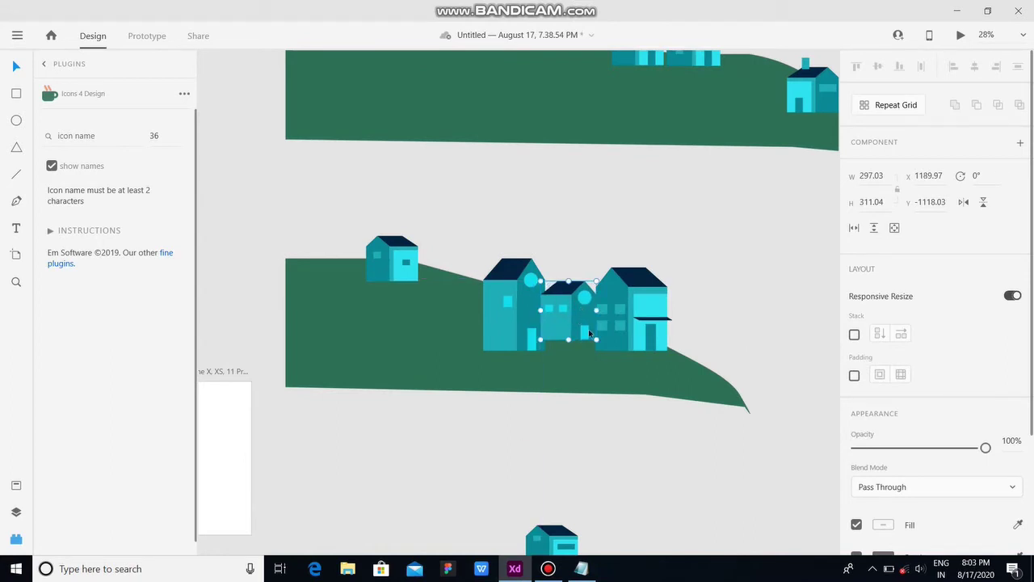
Step: Shrink the small round-window house slightly and move the tall house right to stand close beside it
left_click_drag(595, 338, 462, 308)
left_click_drag(546, 400, 527, 312)
left_click(555, 360)
left_click(522, 316)
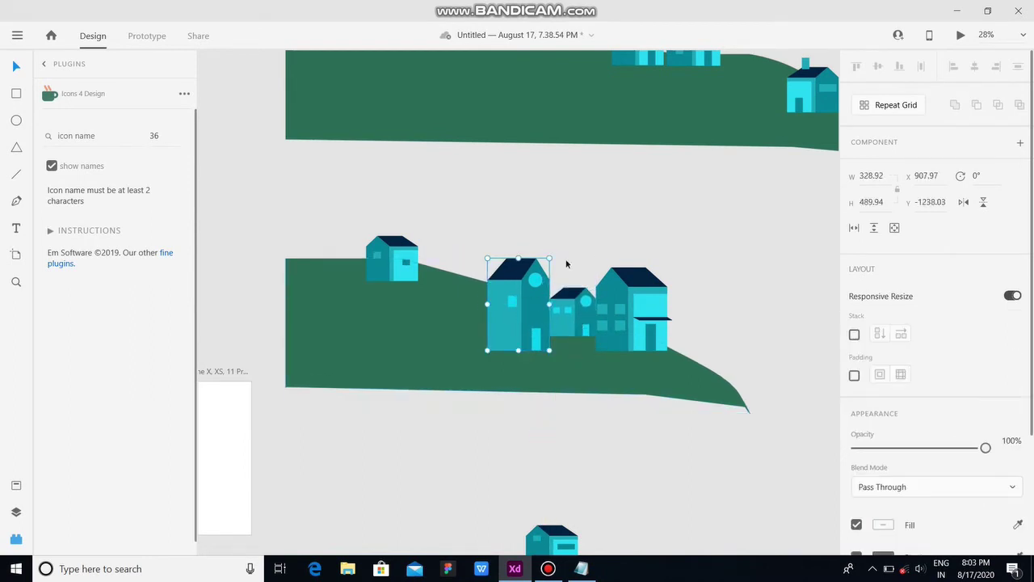
left_click(586, 250)
scroll(587, 252, "down", 2)
left_click_drag(585, 286, 585, 289)
left_click(675, 266)
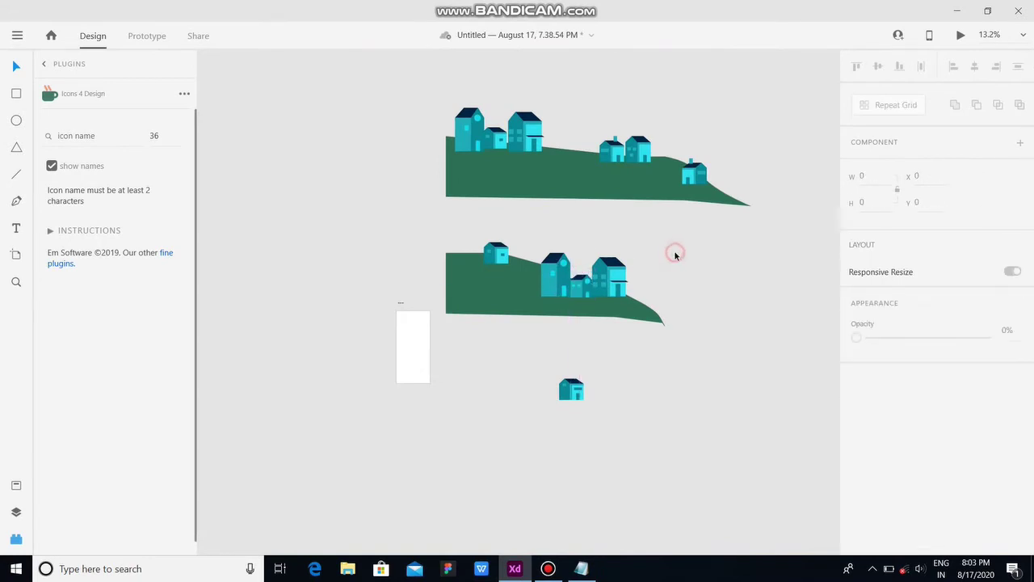
Step: Fine-tune the second hill's row by nudging the awning house down and the tall and small houses to the left
left_click_drag(614, 280, 615, 282)
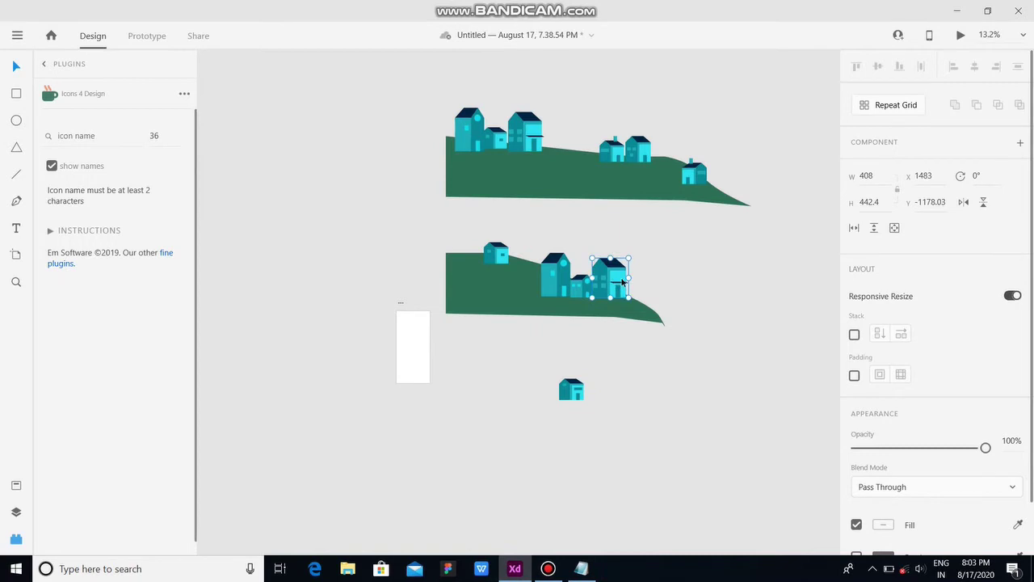
scroll(626, 281, "up", 5)
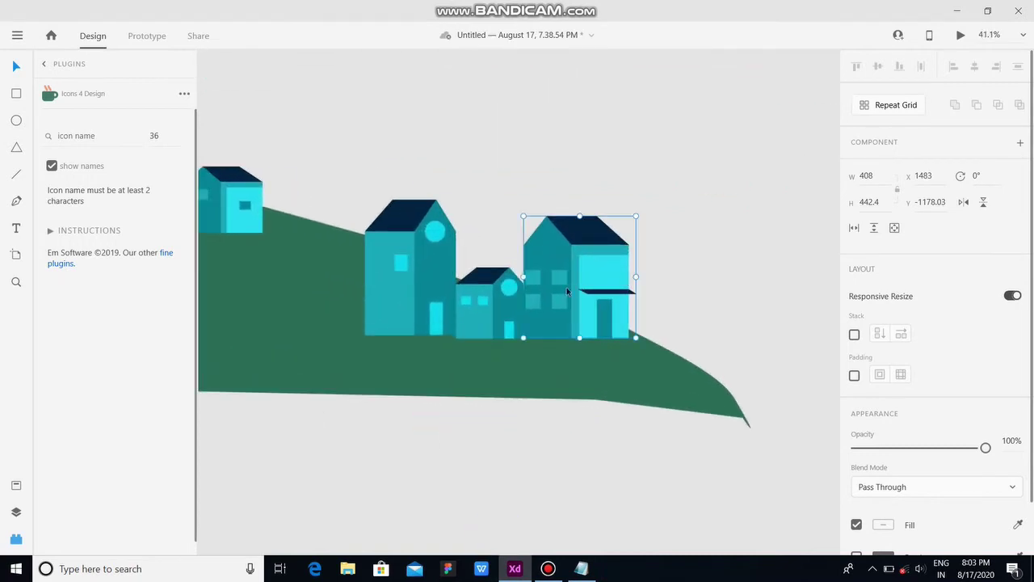
left_click_drag(435, 297, 430, 296)
left_click(498, 225)
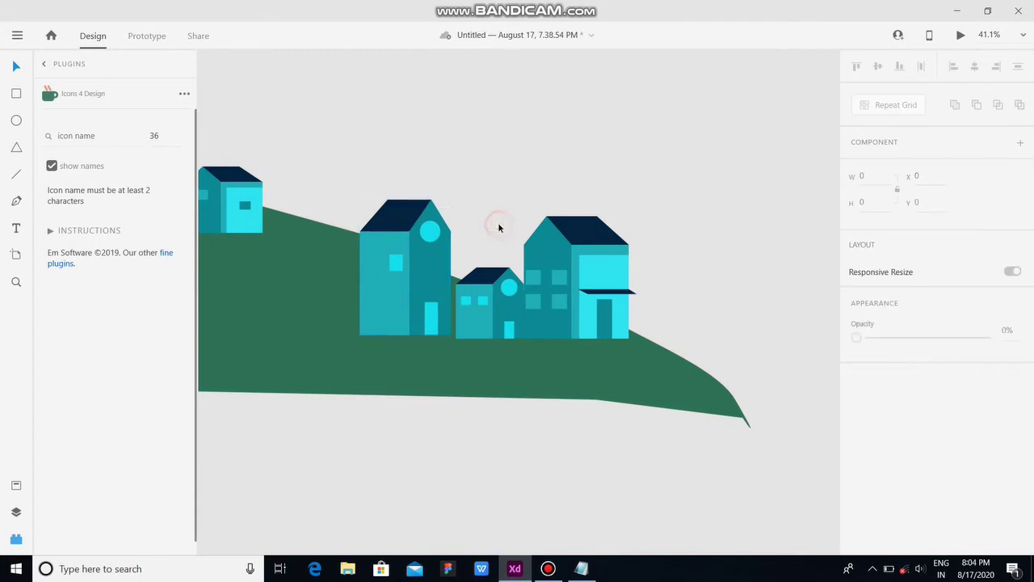
scroll(499, 228, "down", 1)
left_click_drag(506, 275, 496, 280)
left_click(647, 224)
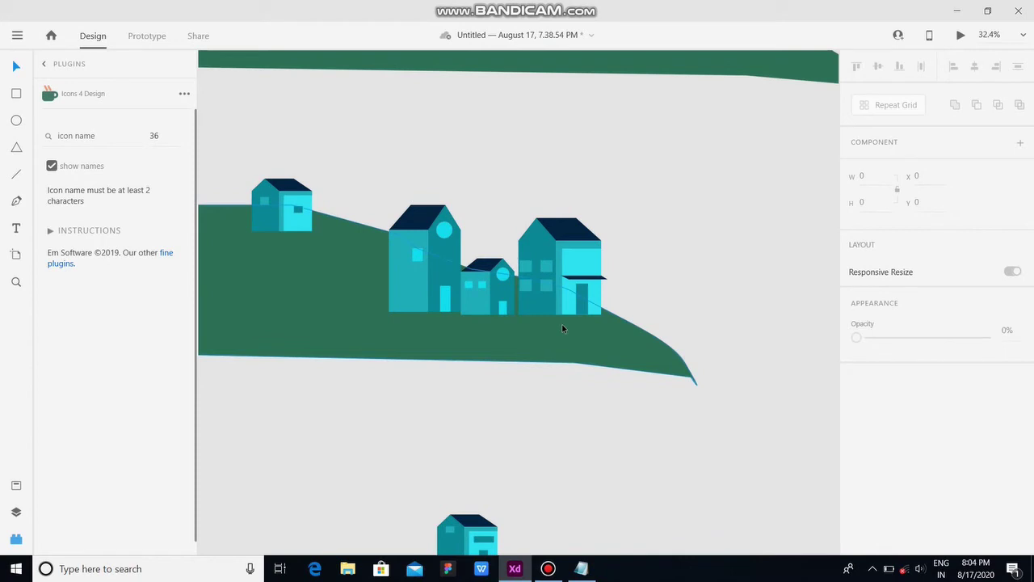
Step: Group the remaining loose small house and place it on the second hill's upper left crest
scroll(563, 328, "down", 2)
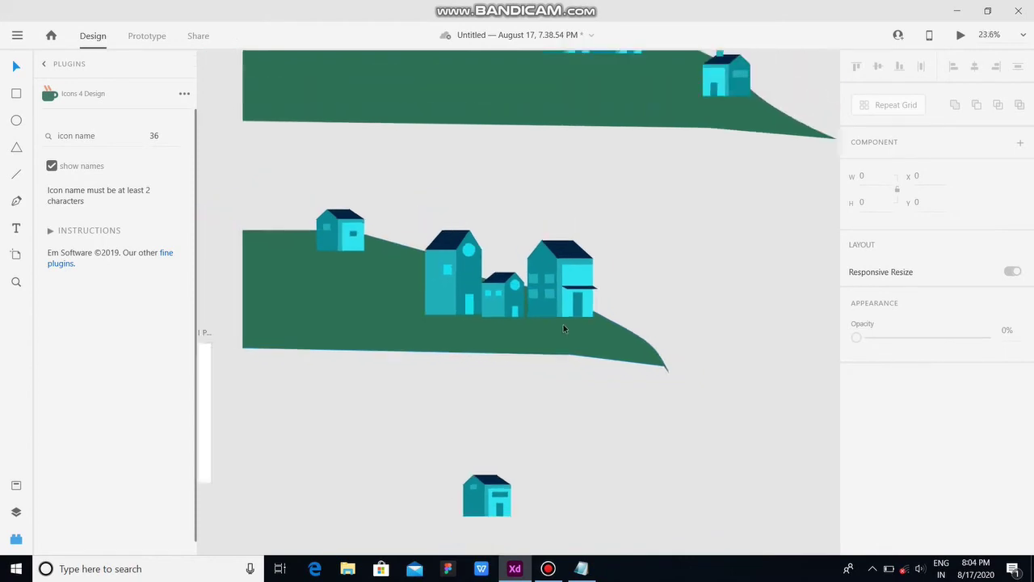
scroll(563, 328, "up", 1)
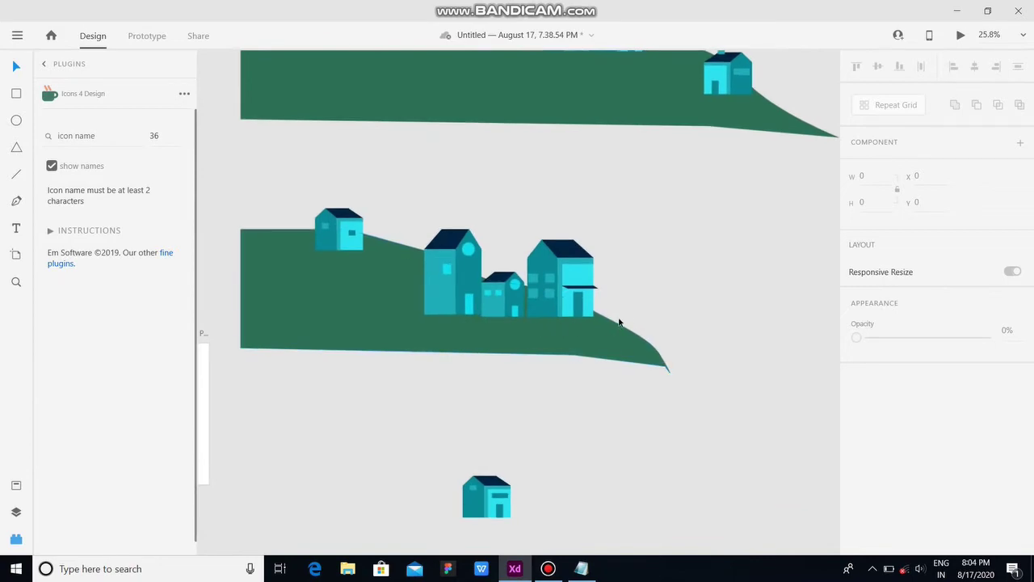
left_click_drag(425, 453, 540, 565)
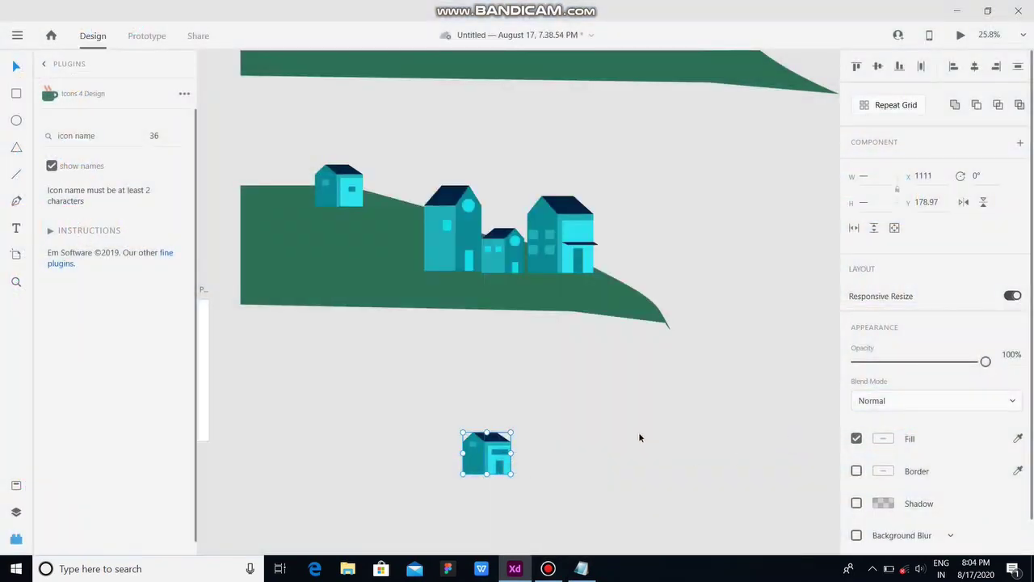
key("ctrl+g")
left_click_drag(487, 451, 276, 185)
Step: Bring the newly placed crest house in front of the hill and move it right, beside the neighbouring small house
right_click(277, 184)
mouse_move(334, 357)
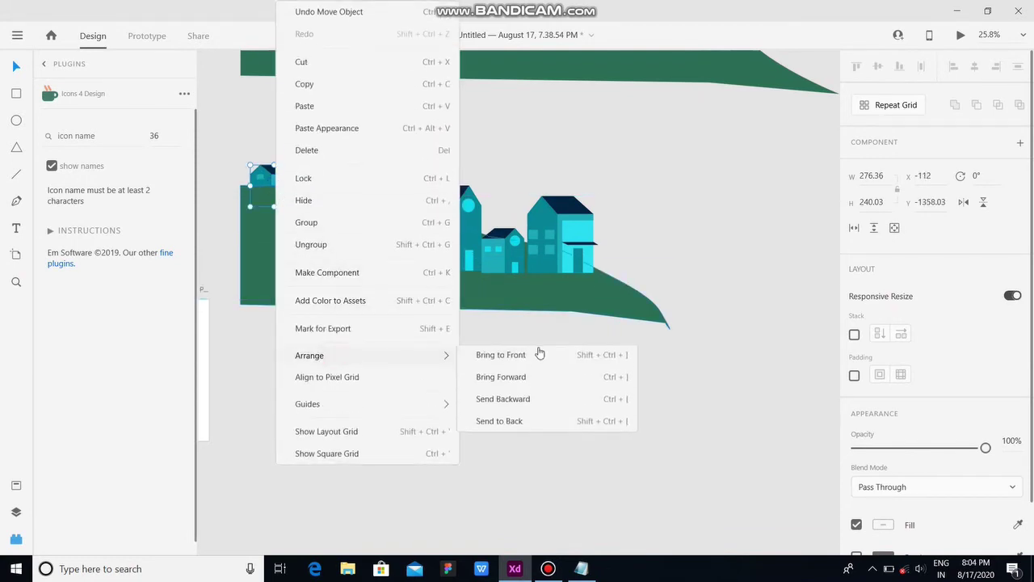
left_click(538, 351)
left_click_drag(275, 196, 289, 195)
Step: Select both small houses on the second hill's upper left crest, without the hill
left_click_drag(247, 151, 328, 207)
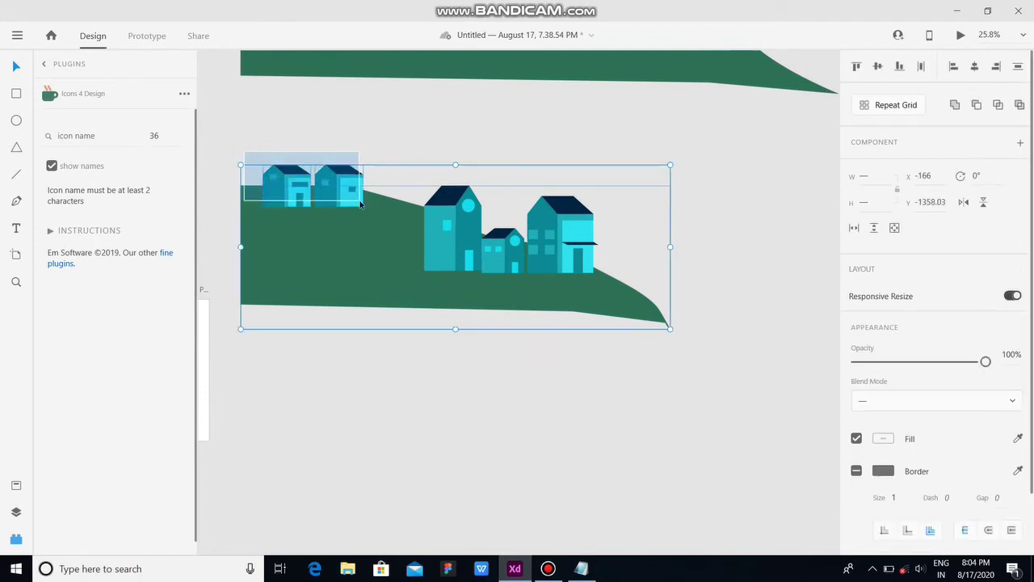
left_click(315, 121)
left_click(297, 184)
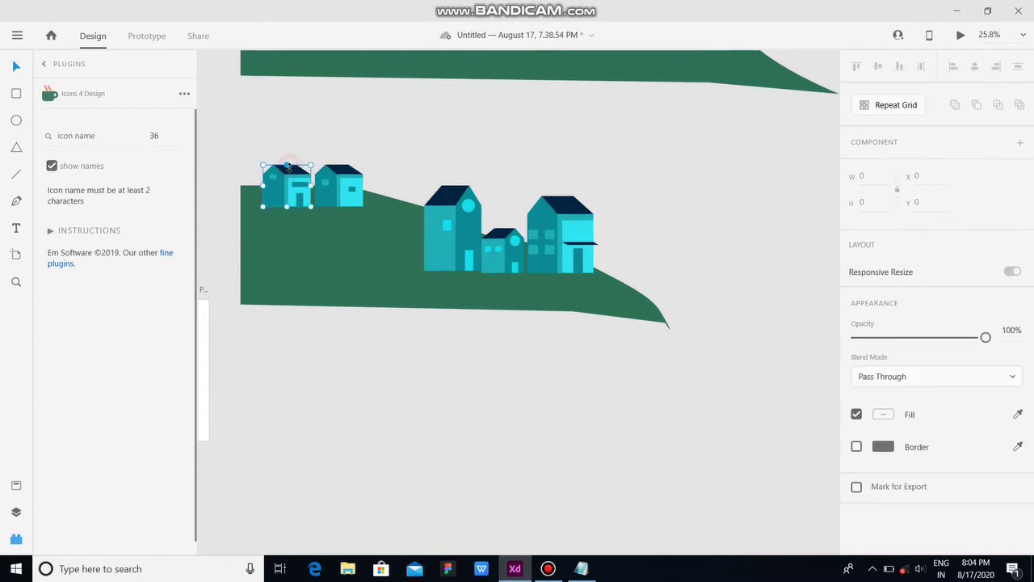
left_click(328, 188, "shift")
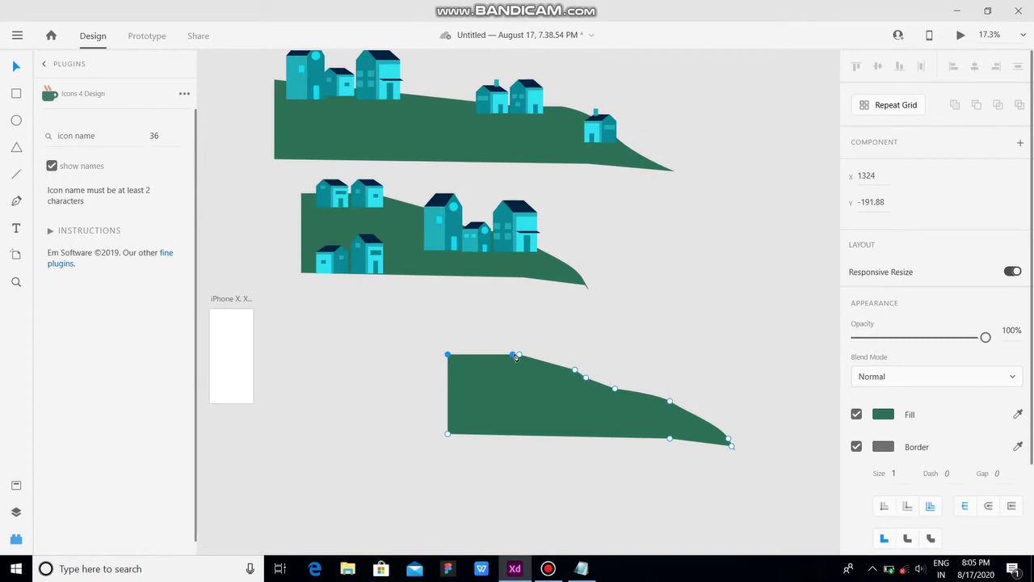
Step: Reshape the third hill's upper left crest by pulling its top anchor point left toward the corner
left_click_drag(521, 358, 484, 367)
left_click_drag(477, 361, 455, 357)
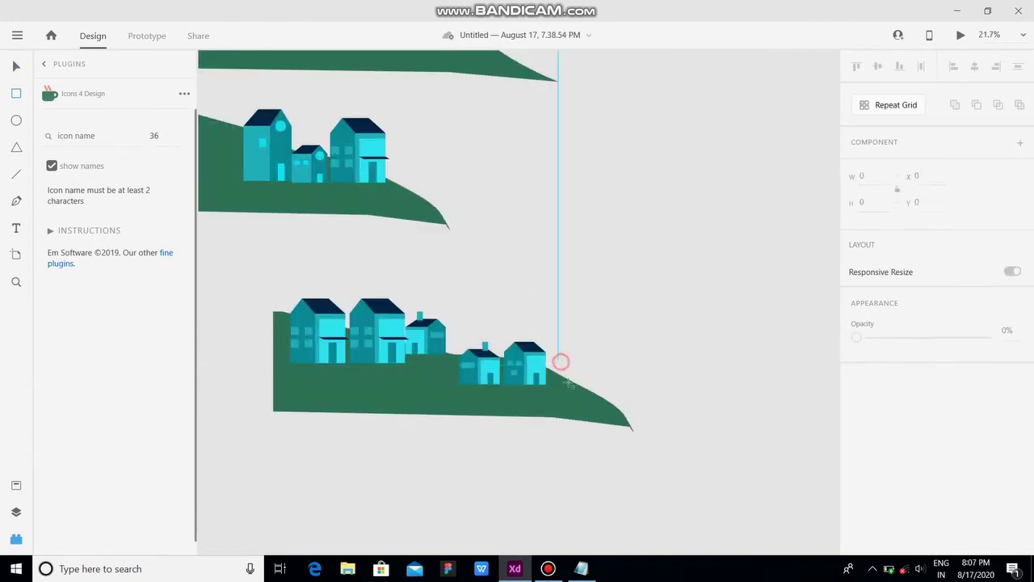
Step: Draw a tree trunk rectangle about 65 by 211 and a crown ellipse about 294 by 269 on the third hill's right slope
left_click_drag(559, 362, 569, 394)
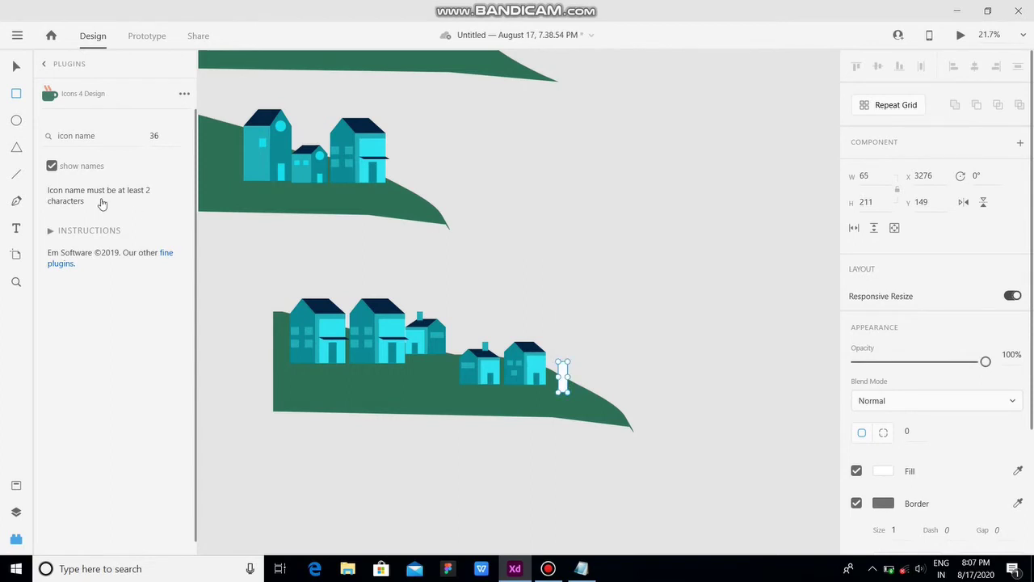
left_click(18, 120)
mouse_move(545, 331)
left_mouse_down()
mouse_move(579, 378)
mouse_move(587, 370)
left_mouse_up()
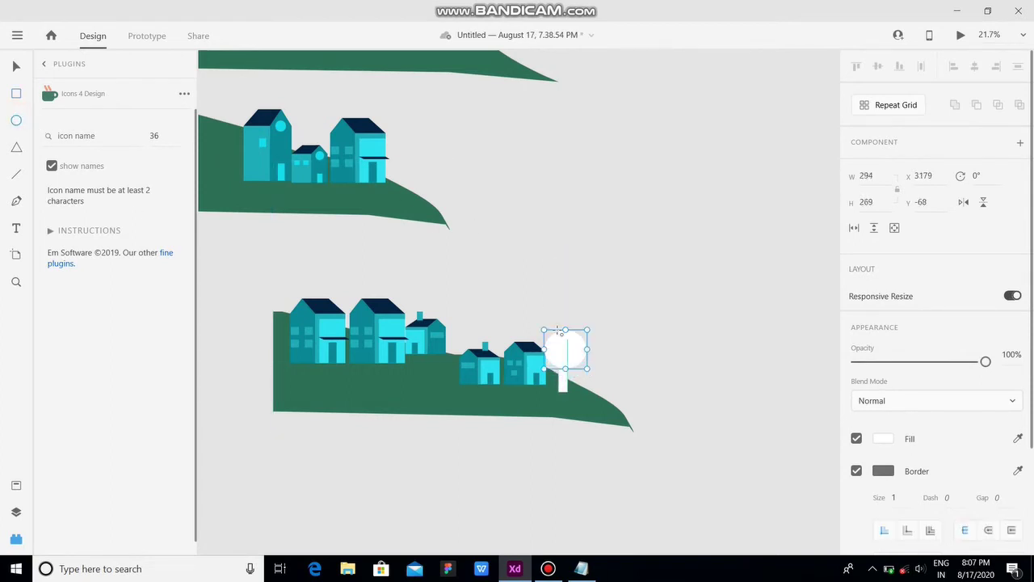
Step: Narrow the trunk to about 55 wide, reduce the crown's height to about 246, and centre the crown over the trunk
left_click(16, 66)
left_click(566, 367)
left_click(565, 365)
left_click(564, 376)
left_click_drag(565, 376, 570, 334)
Step: Fill the tree crown with the hill's green and the trunk with a very dark reddish brown
left_click(1018, 437)
left_click(552, 407)
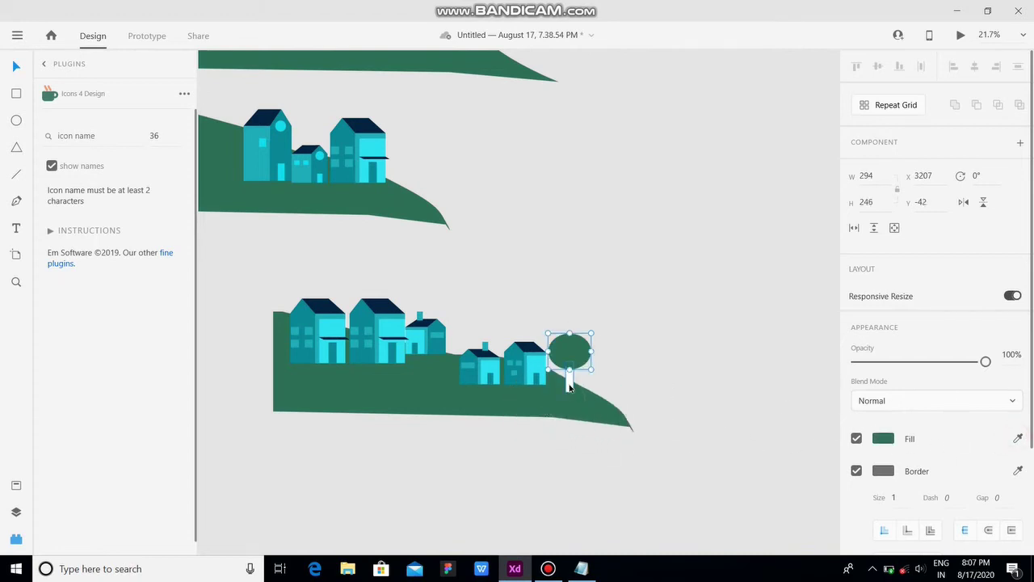
left_click(569, 375)
left_click(883, 470)
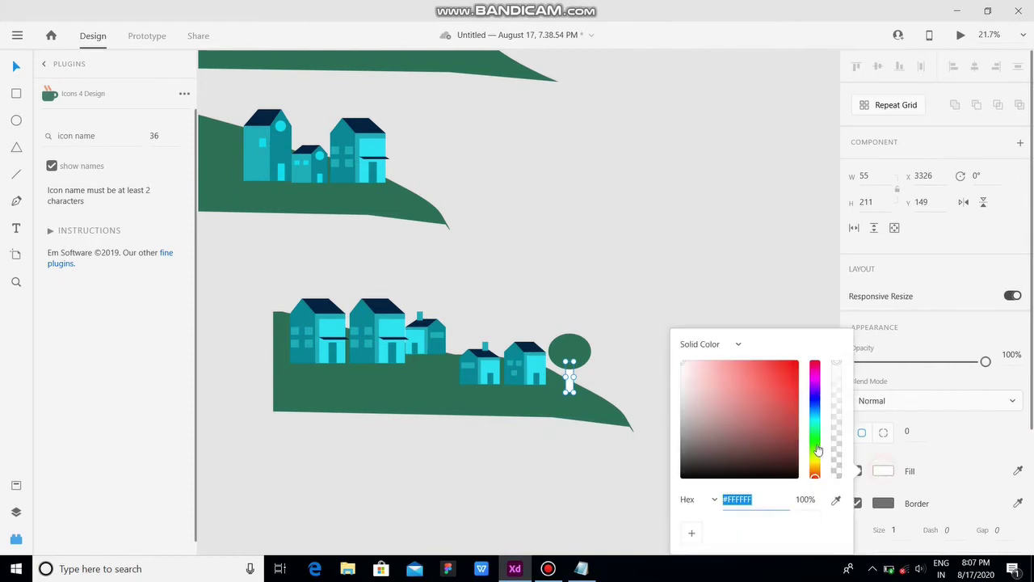
left_click_drag(795, 459, 792, 450)
left_click(625, 279)
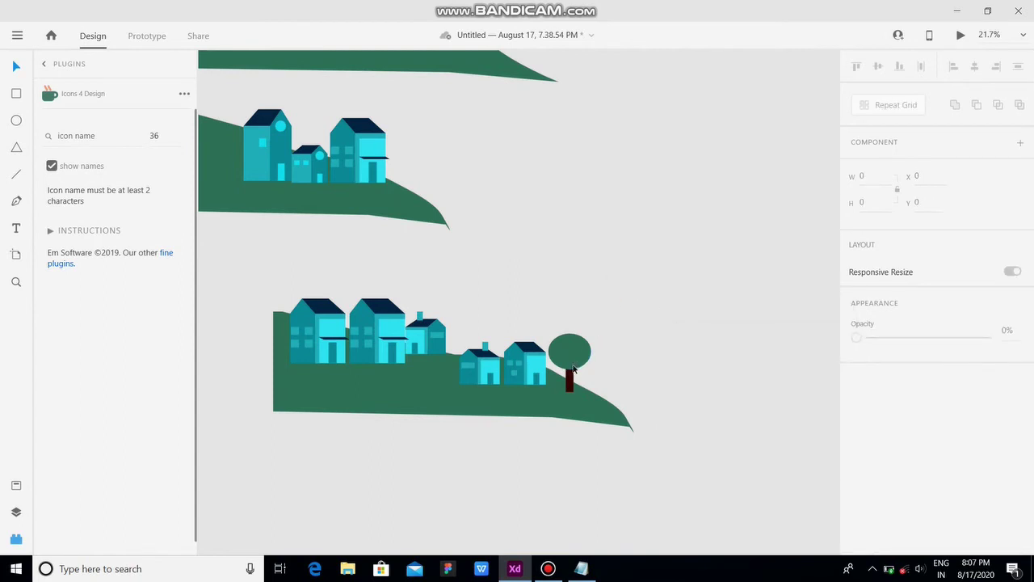
Step: Group the tree trunk shape and remove the border from the crown
left_click(572, 371)
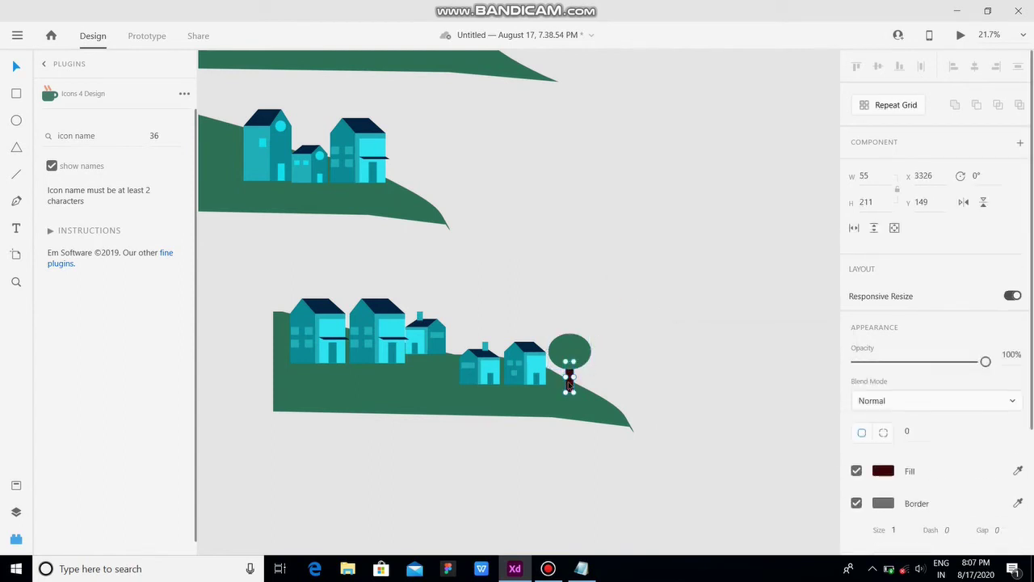
key("ctrl+g")
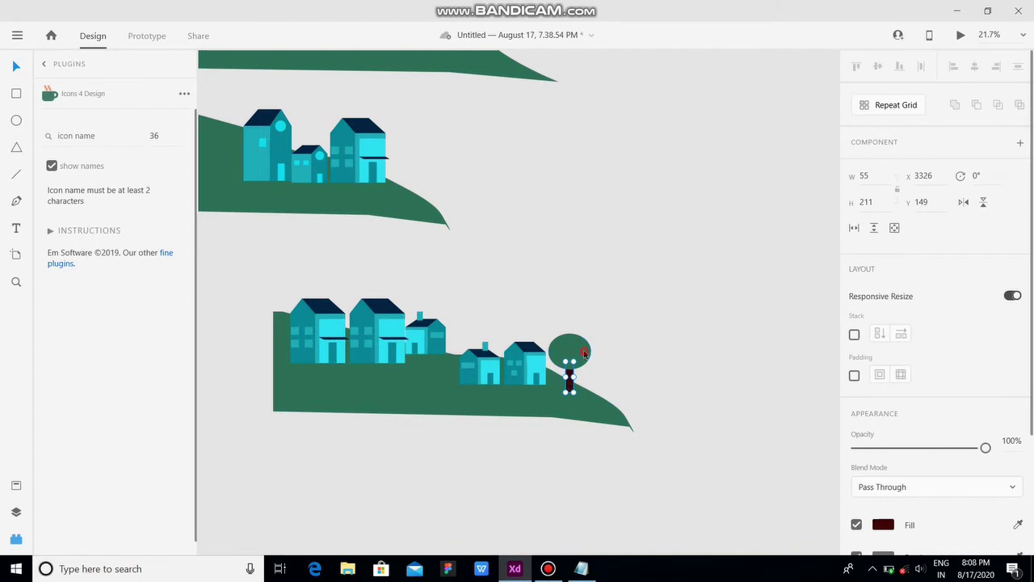
left_click(585, 353)
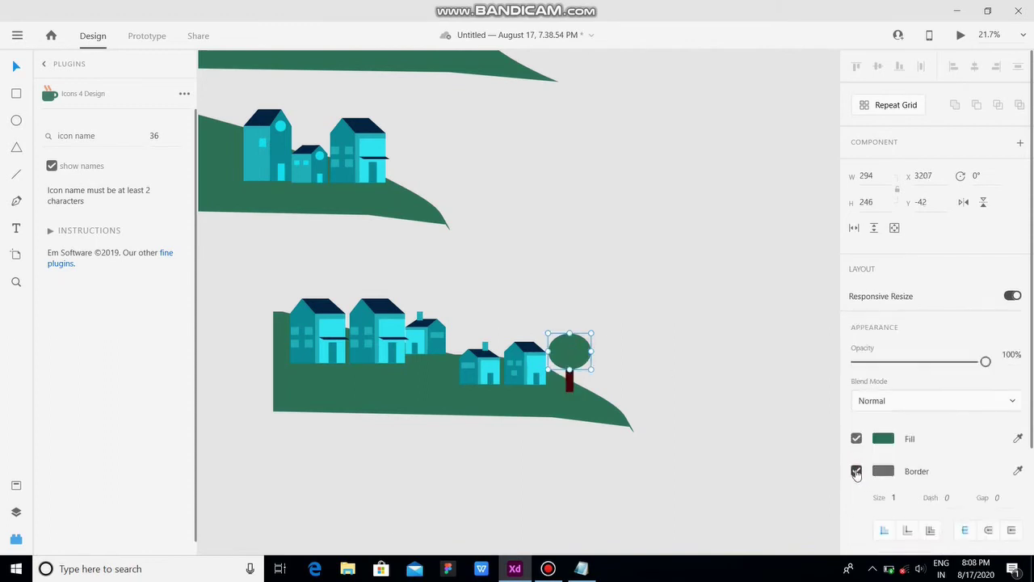
left_click(857, 472)
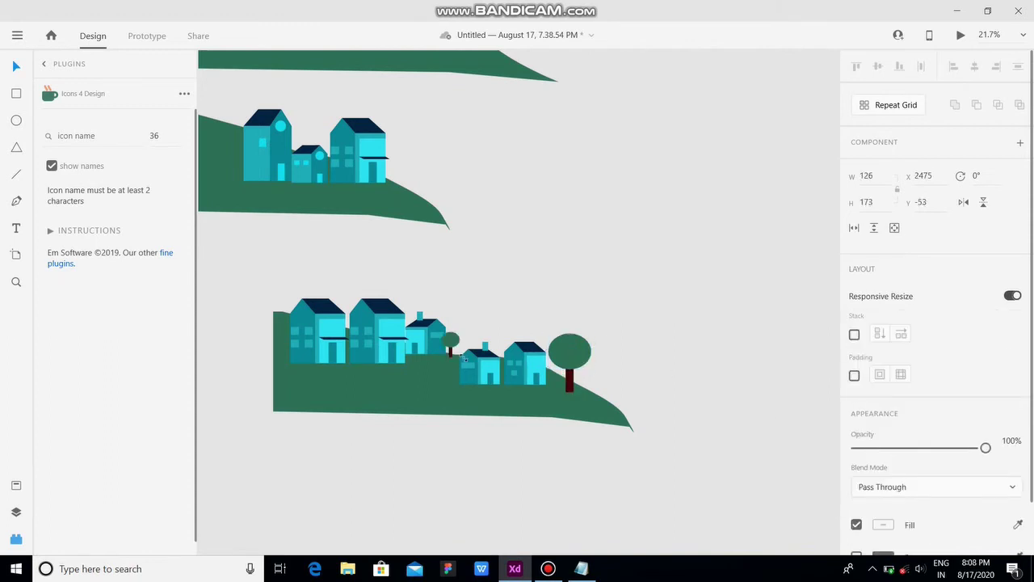
Step: Move the small tree copy slightly right, into the gap between the third hill's two chimney houses
left_click_drag(451, 342, 459, 350)
left_click(497, 293)
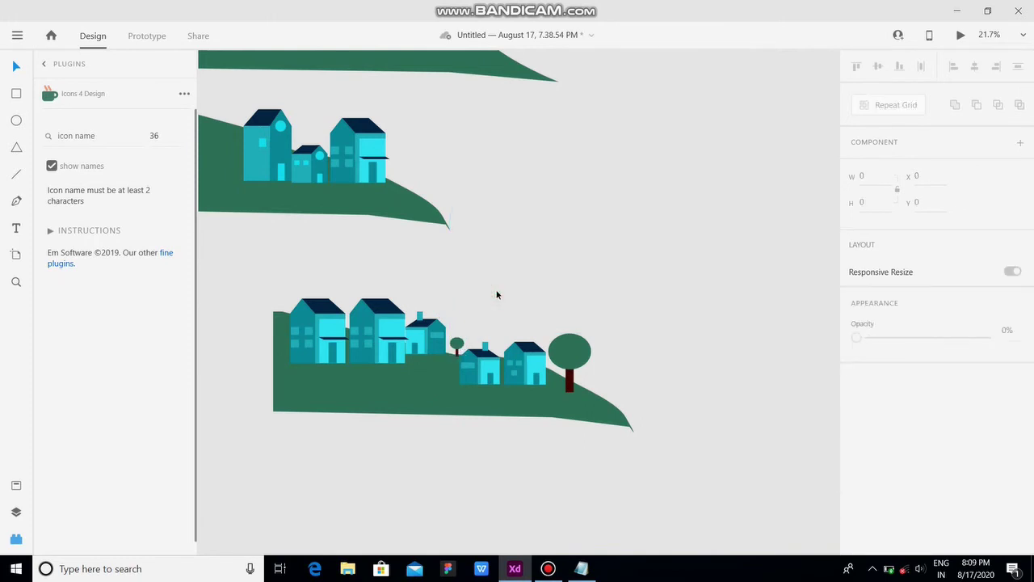
scroll(496, 294, "down", 3)
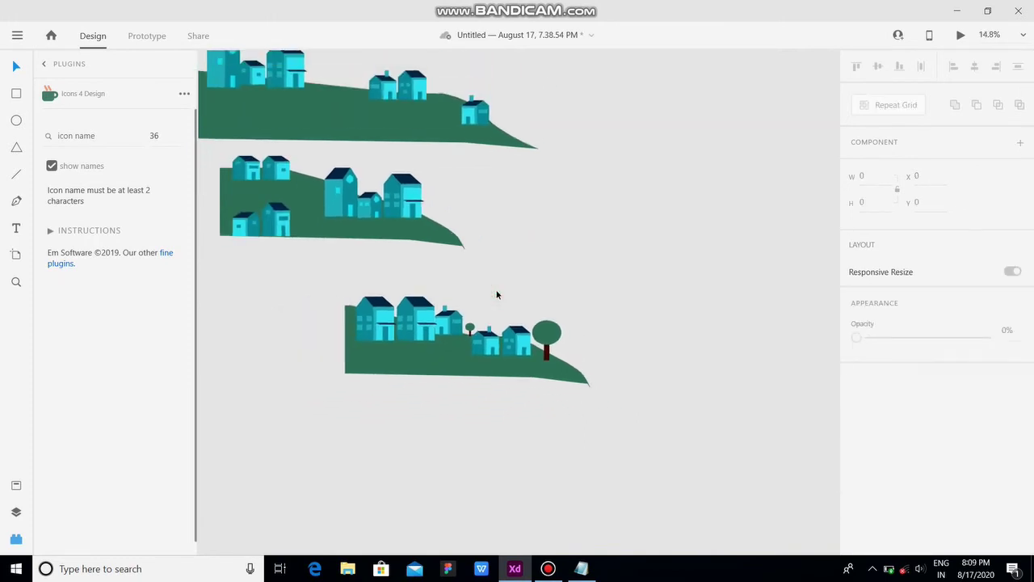
scroll(496, 294, "up", 3)
left_click(428, 367)
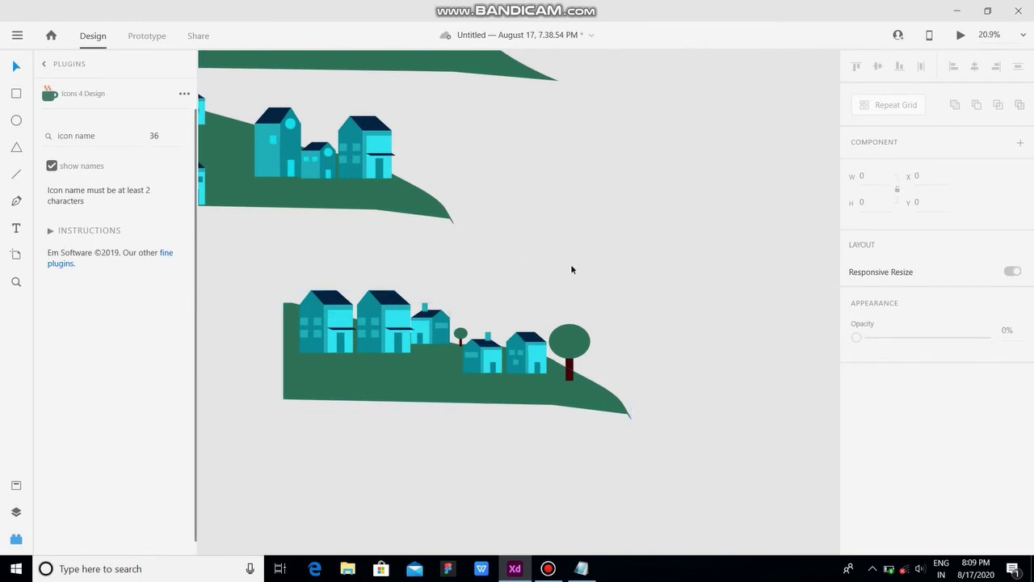
scroll(571, 269, "down", 2)
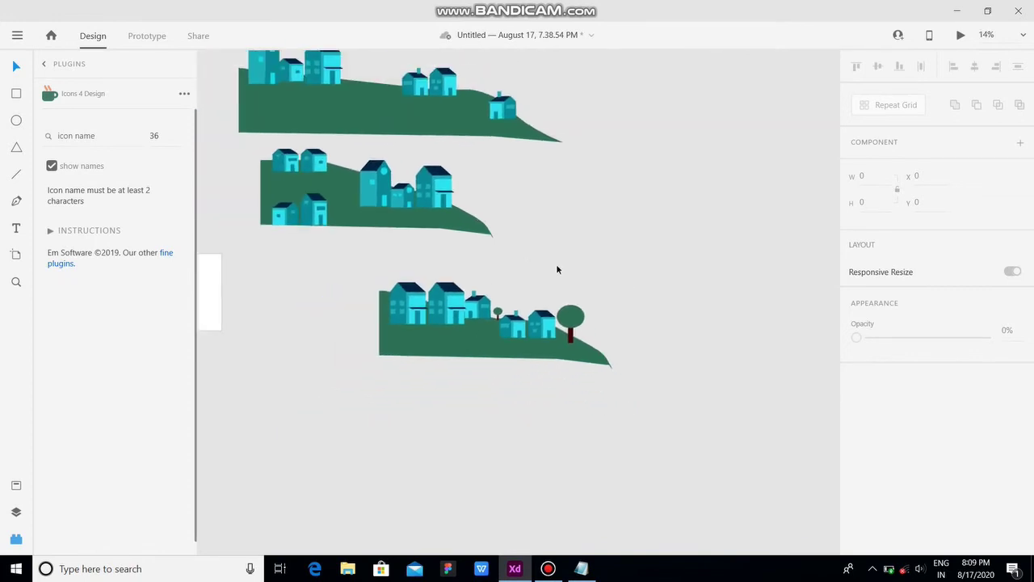
scroll(519, 275, "up", 1)
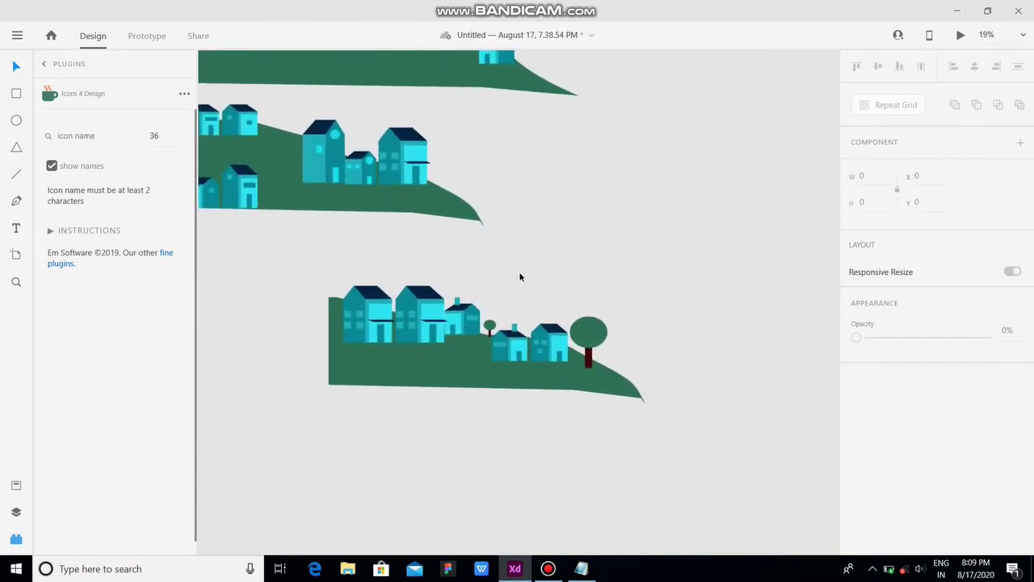
Step: Duplicate the small tree twice and place the copies in front of the third hill's two large houses
left_click(490, 326)
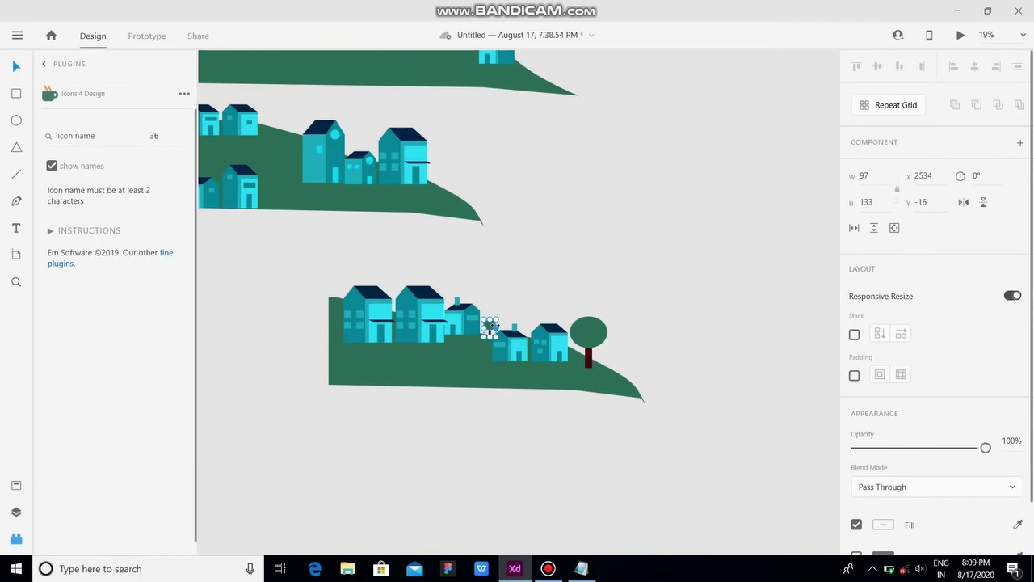
left_click_drag(490, 332, 418, 335)
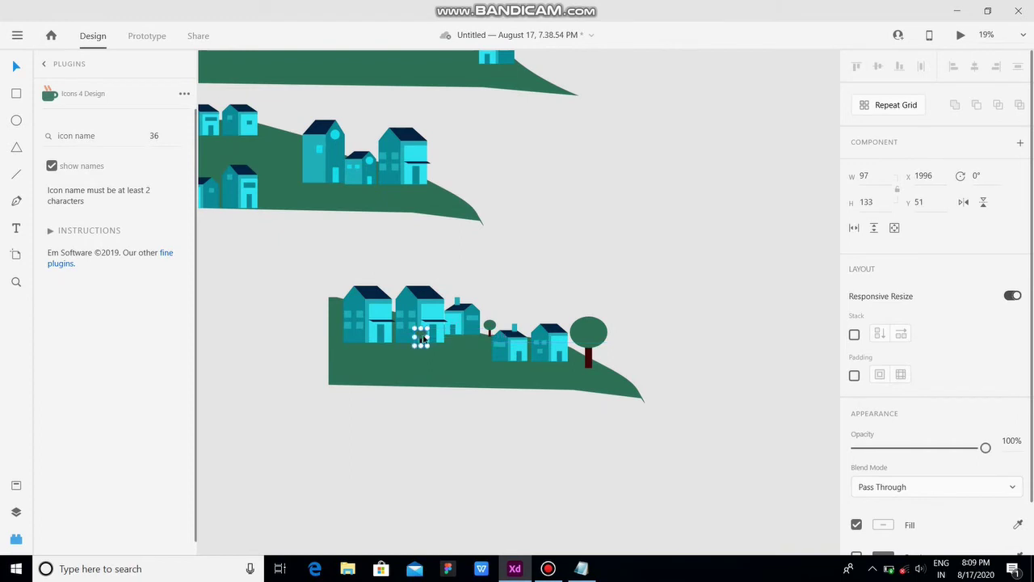
left_click(512, 280)
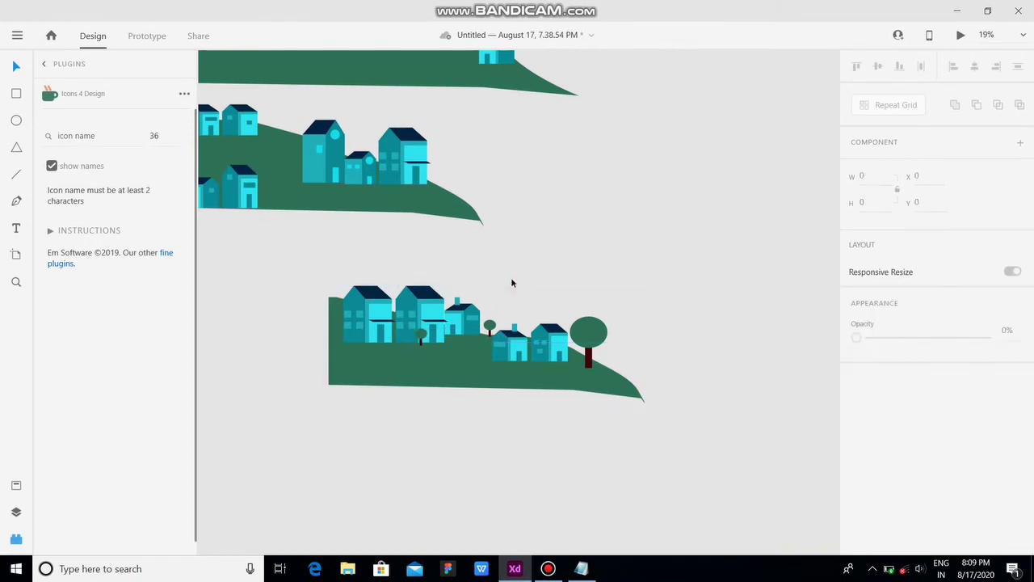
left_click(421, 336)
left_click_drag(423, 338, 347, 339)
left_click(505, 202)
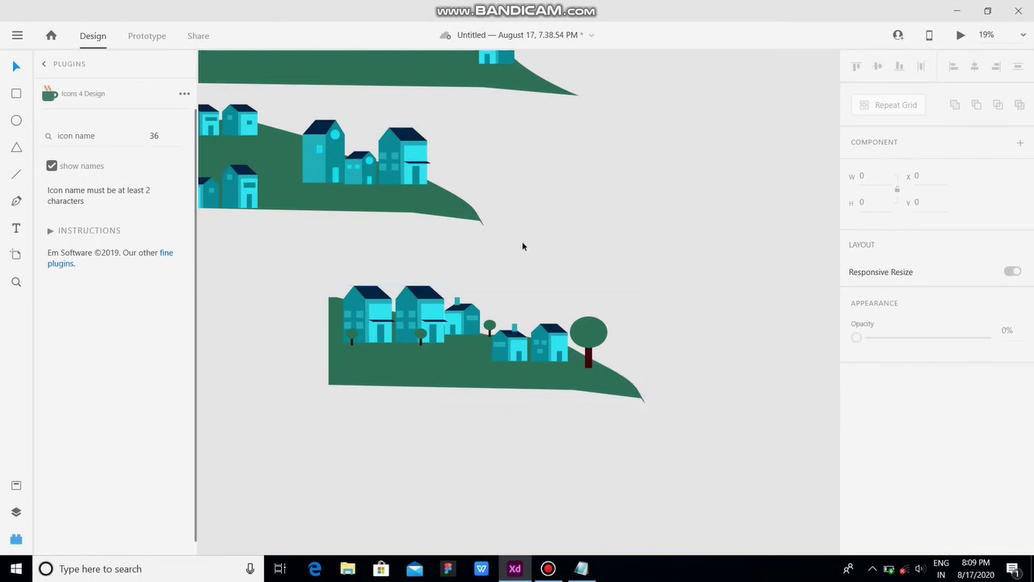
Step: Place two copies of the small tree on the second hill's slope, between the upper pair of houses and the tall house
scroll(523, 246, "down", 3)
scroll(427, 189, "up", 3)
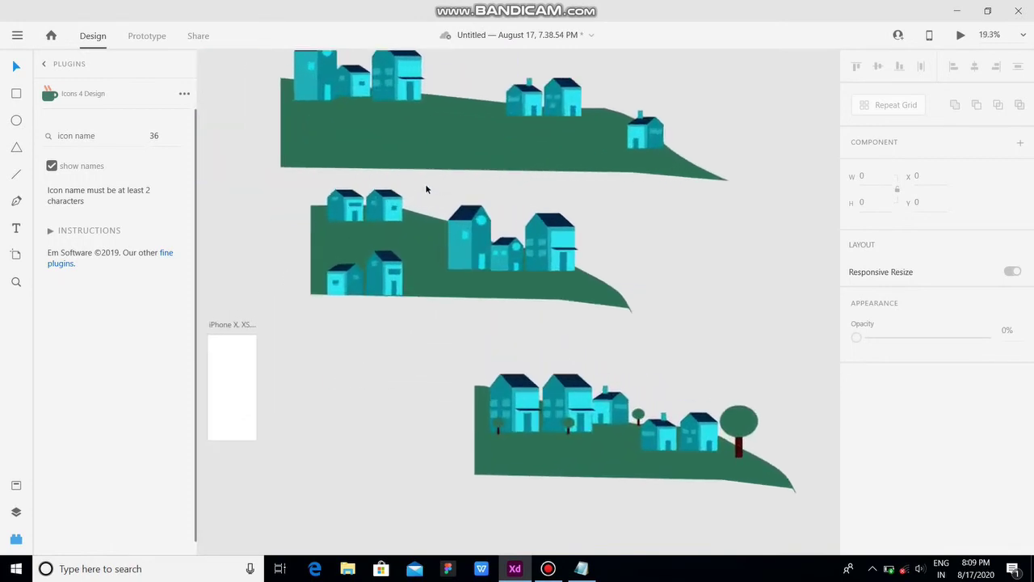
scroll(427, 189, "up", 2)
left_click(557, 315)
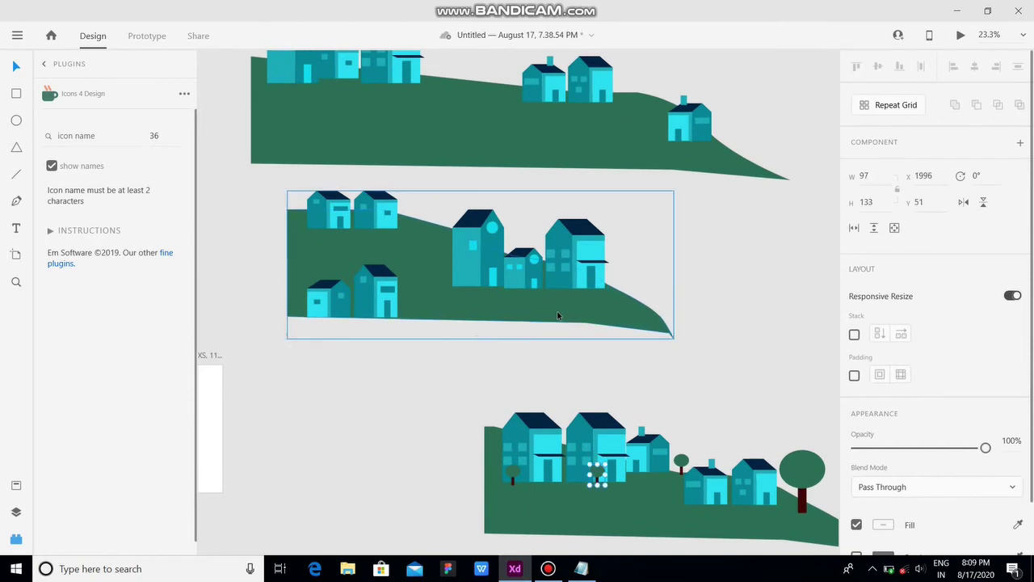
left_click_drag(596, 470, 426, 216)
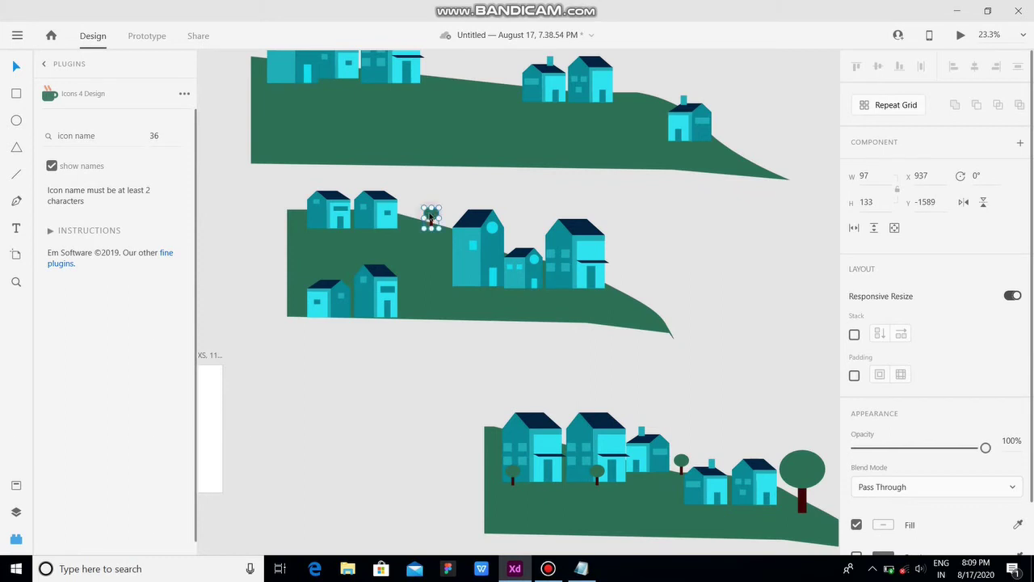
left_click(466, 203)
left_click(434, 222)
left_click_drag(431, 216, 409, 210)
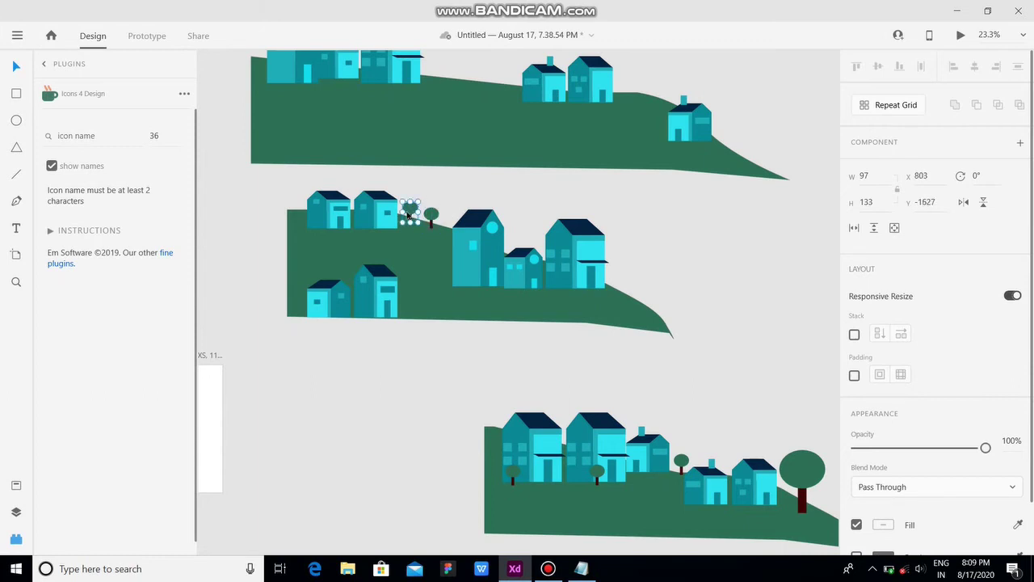
Step: Place another tree copy on the slope beyond the second hill's last house, undo its vertical stretch and enlarge it slightly
left_click_drag(414, 213, 622, 264)
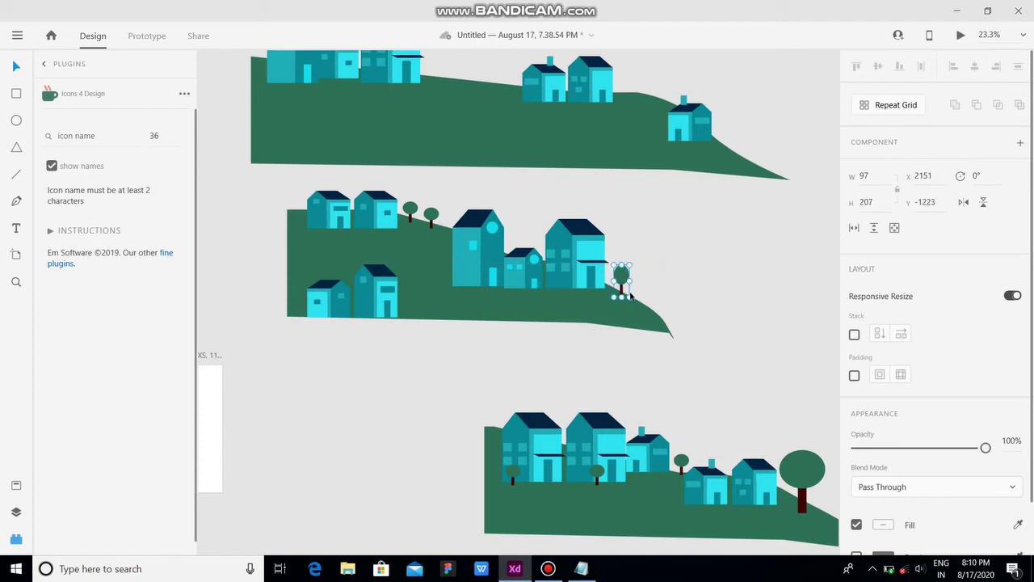
key("ctrl+z")
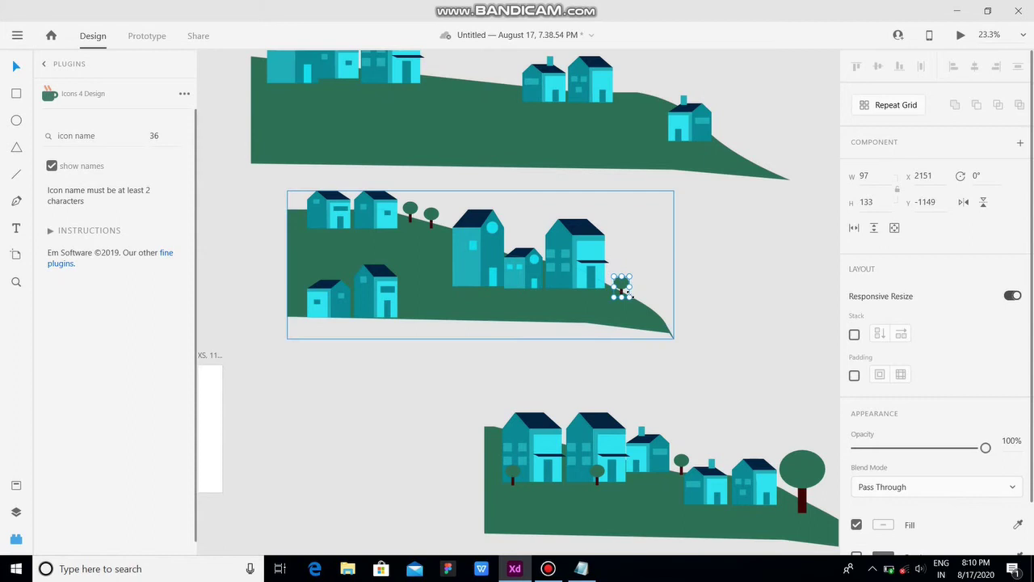
left_click_drag(628, 296, 636, 297)
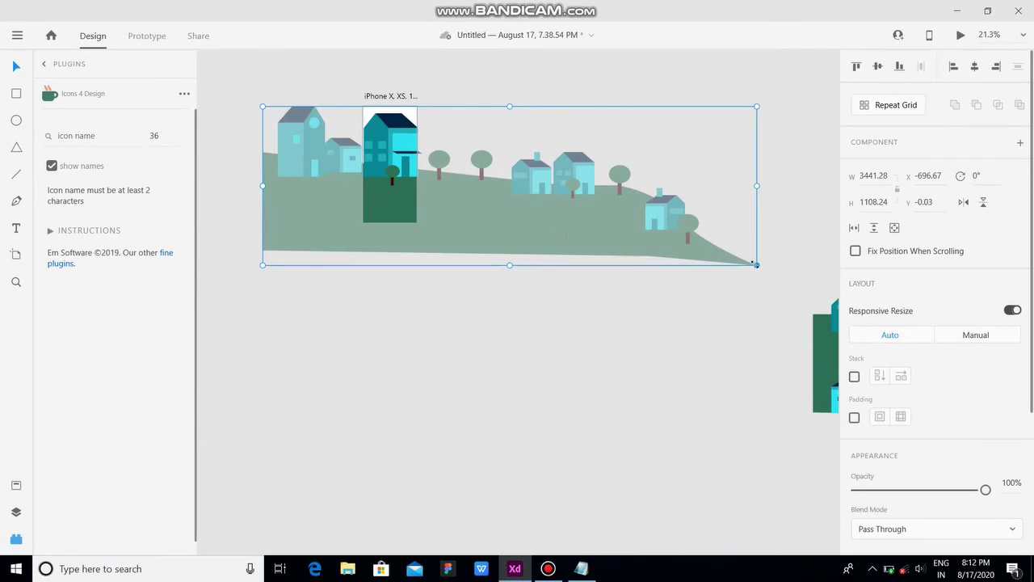
Step: Scale the first hill down to about 762 × 245, place it along the artboard's bottom edge at X about -63, and save the document
left_click_drag(756, 264, 372, 194)
left_click_drag(330, 142, 384, 215)
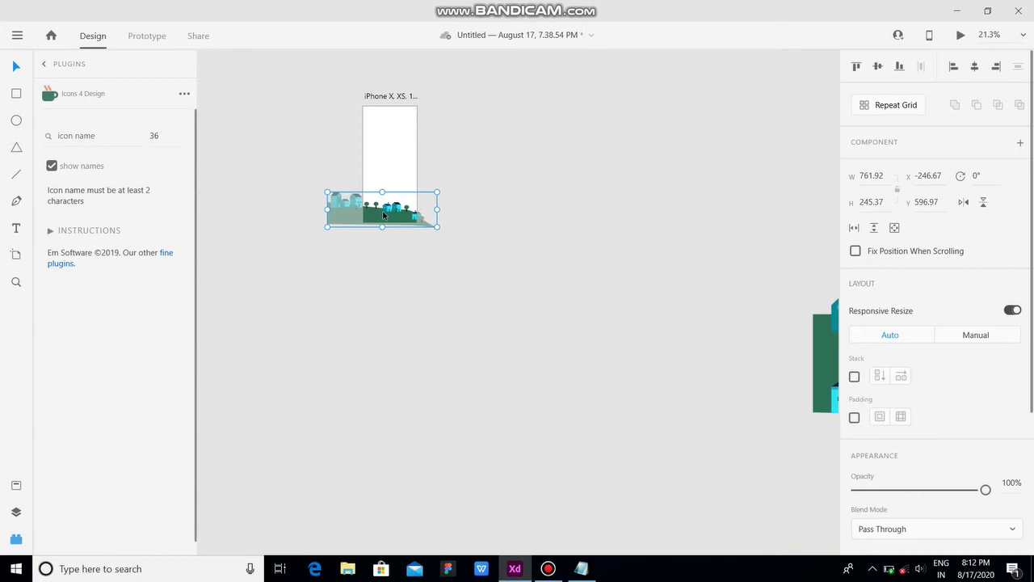
left_click(548, 568)
left_click(547, 569)
key("ctrl+s")
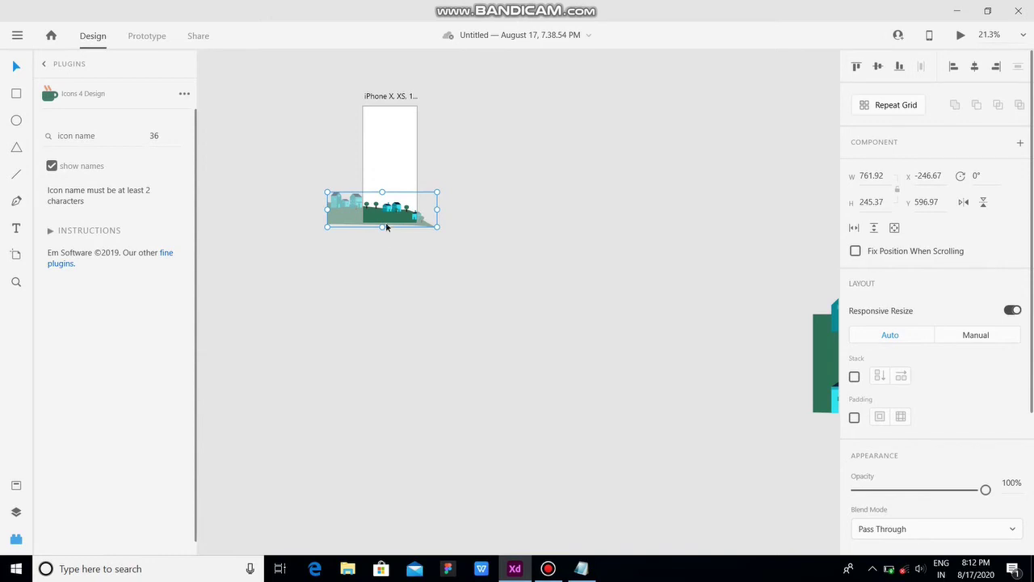
left_click_drag(388, 216, 413, 219)
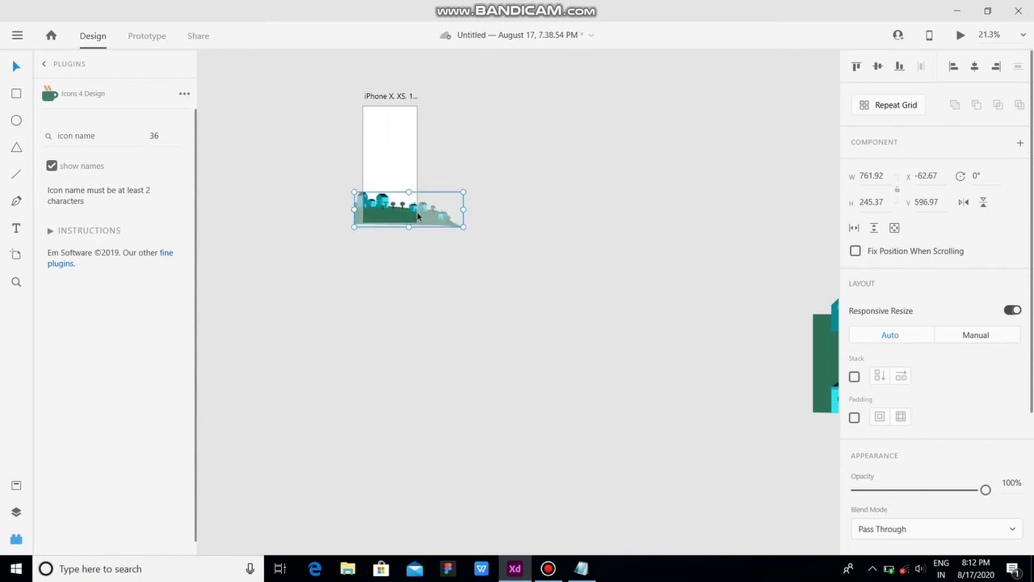
left_click(458, 186)
Step: Bring the second hill onto the artboard, scaled to about 526 × 201 and positioned above the first hill at X 8, Y about 478
scroll(630, 302, "down", 5)
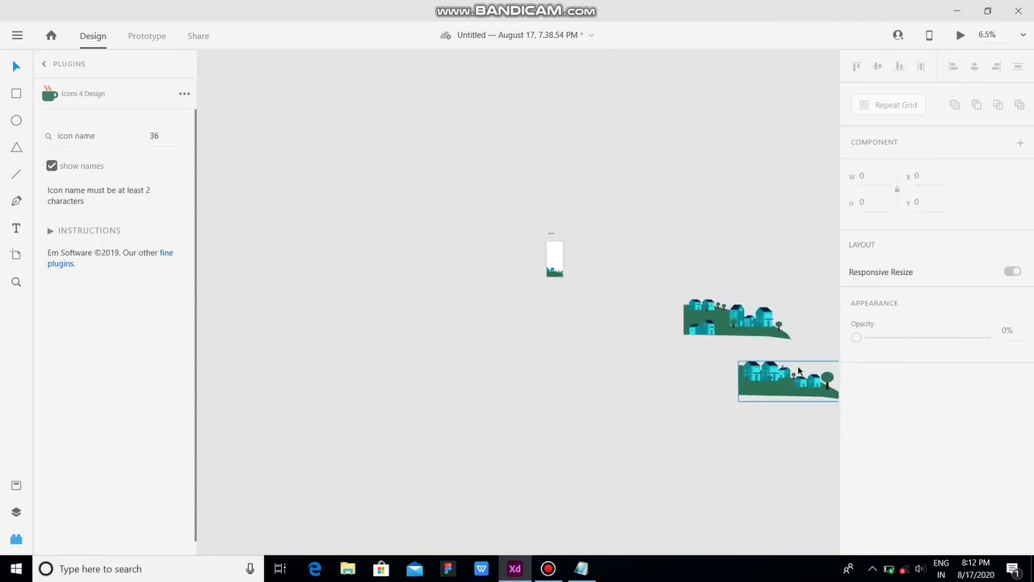
left_click_drag(734, 301, 554, 260)
scroll(555, 260, "up", 5)
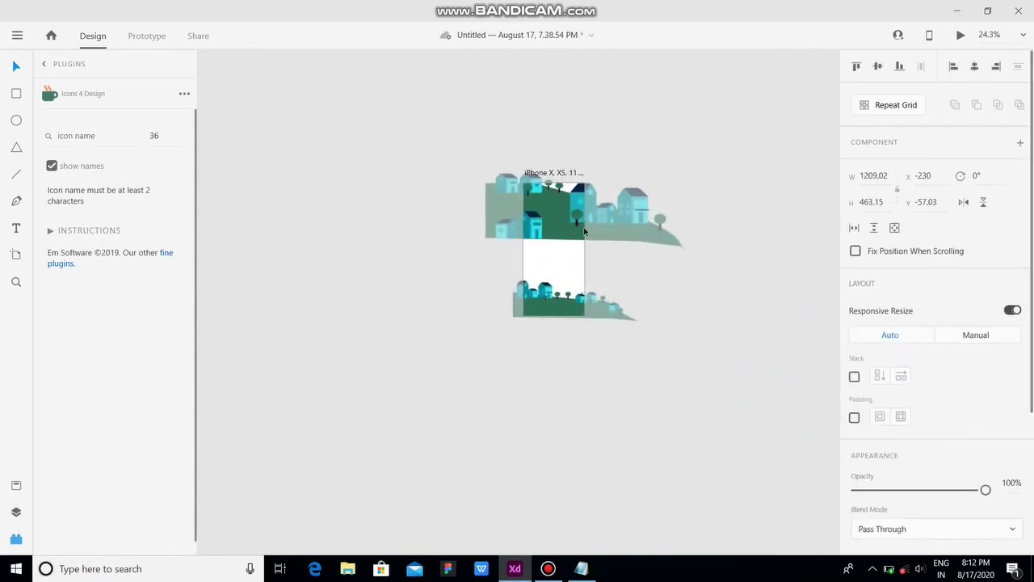
left_click_drag(684, 249, 566, 292)
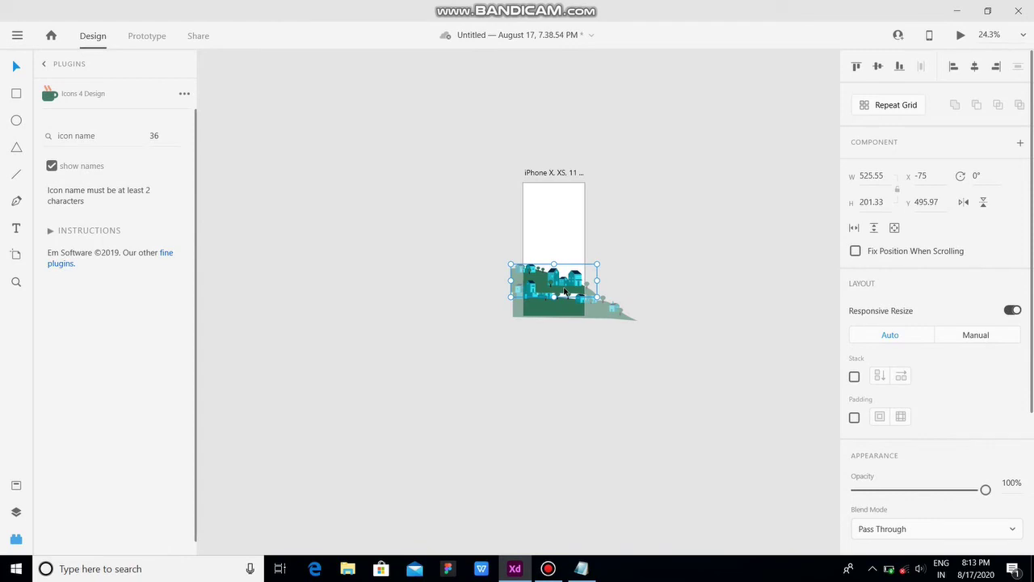
scroll(586, 297, "up", 8)
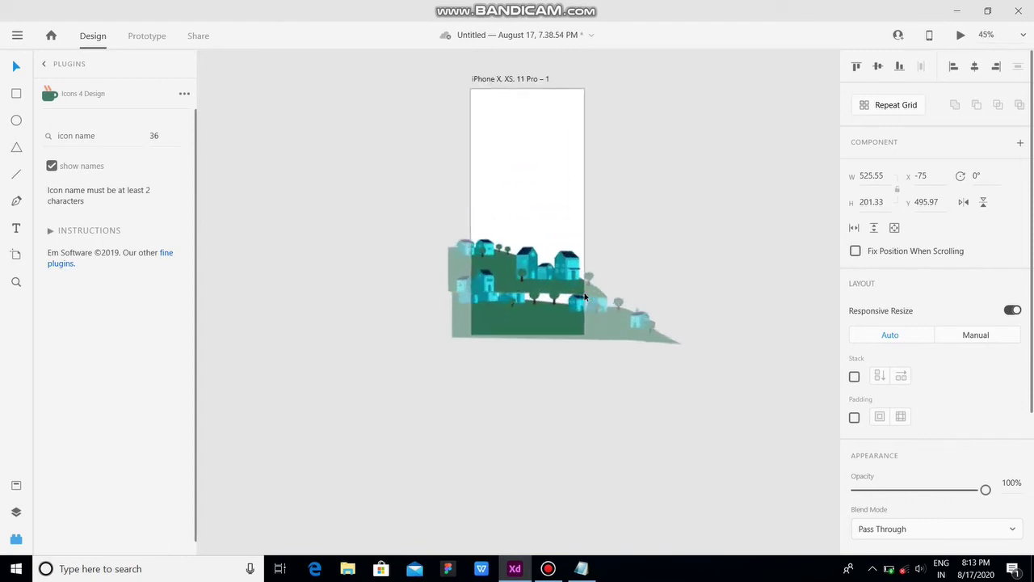
left_click_drag(364, 227, 436, 212)
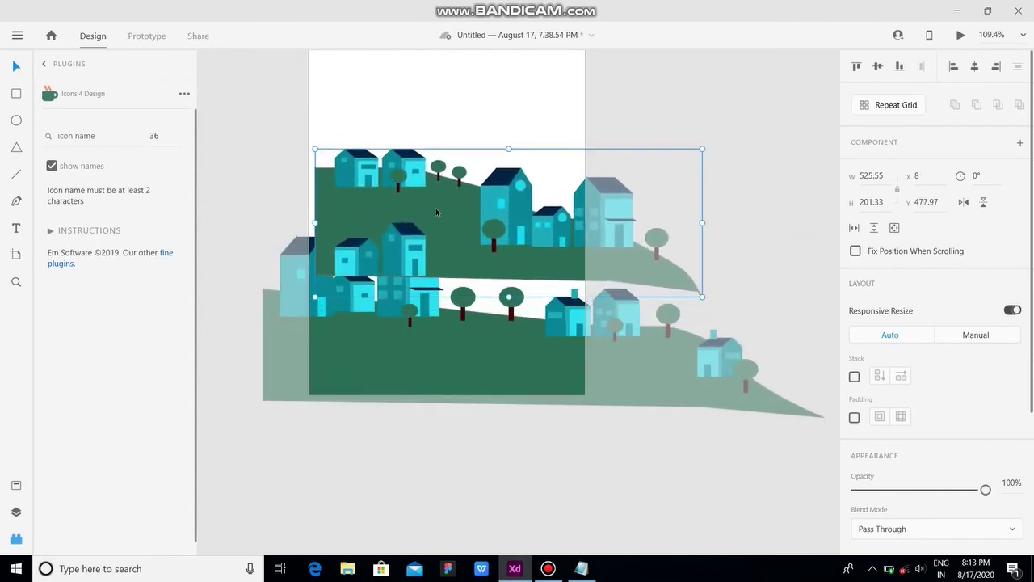
Step: Arrange the first hill in front of the second, and lower the second hill to overlap behind it at X about -63, Y about 550
right_click(417, 244)
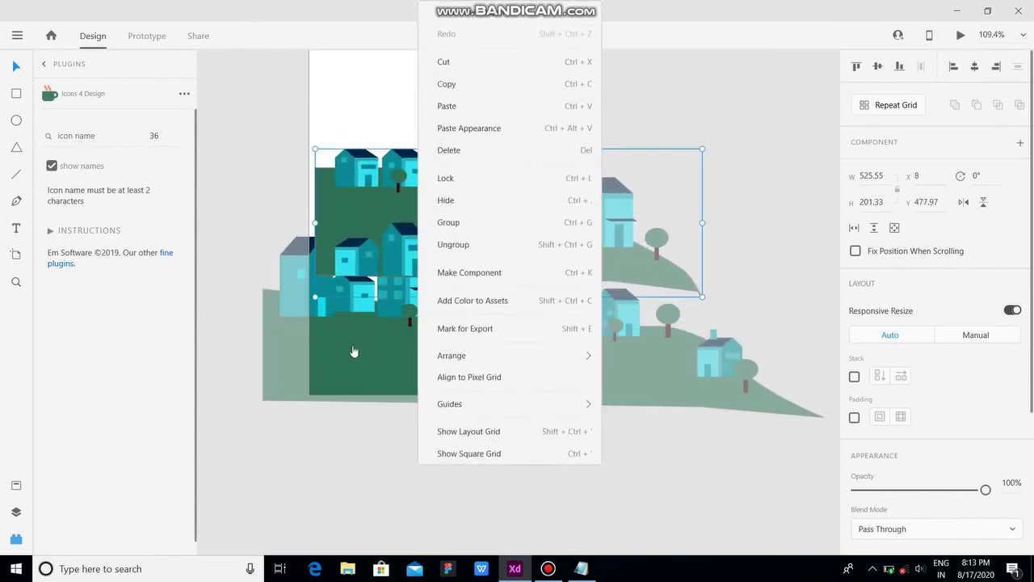
left_click(354, 351)
left_click(353, 349)
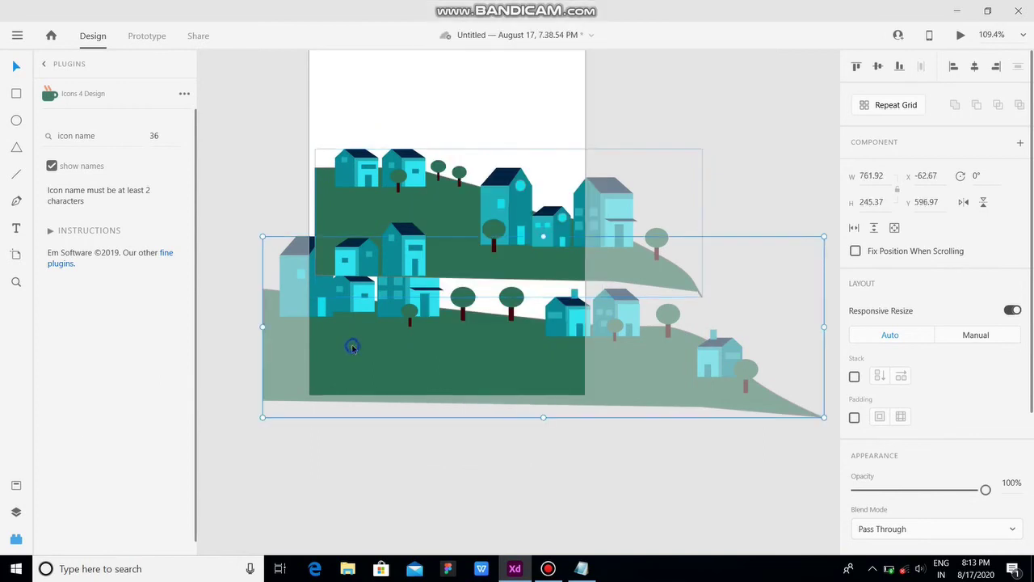
right_click(353, 347)
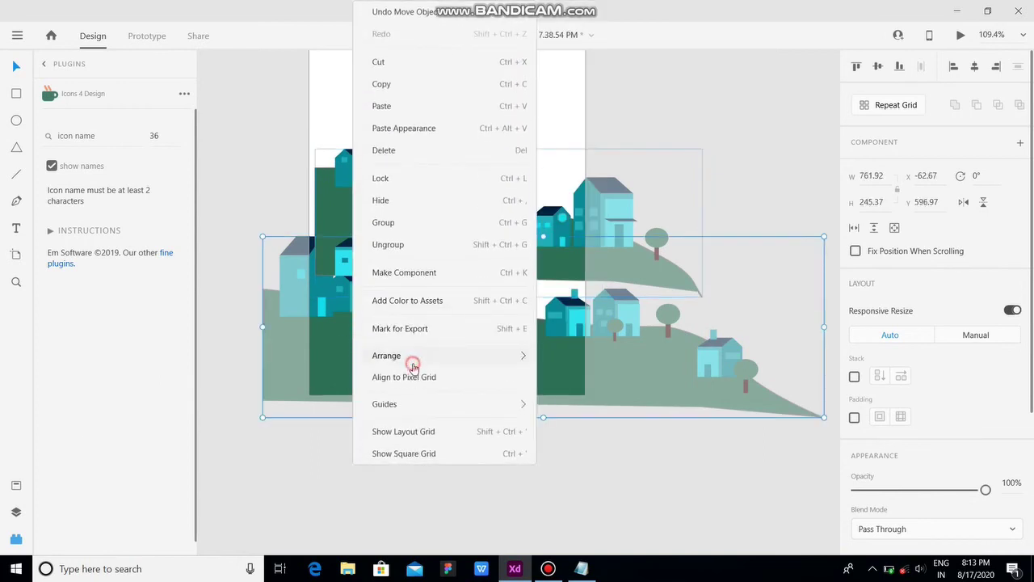
mouse_move(415, 360)
left_click(591, 358)
left_click_drag(484, 270, 437, 317)
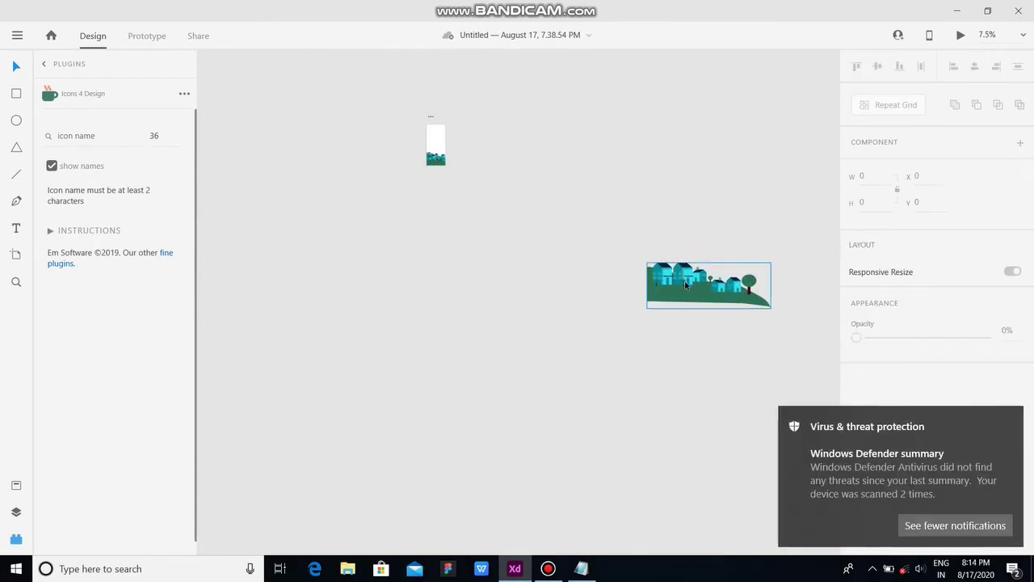
Step: Move the third hill onto the artboard above the other two hills and scale it down to about 731 × 271
left_click_drag(685, 284, 446, 138)
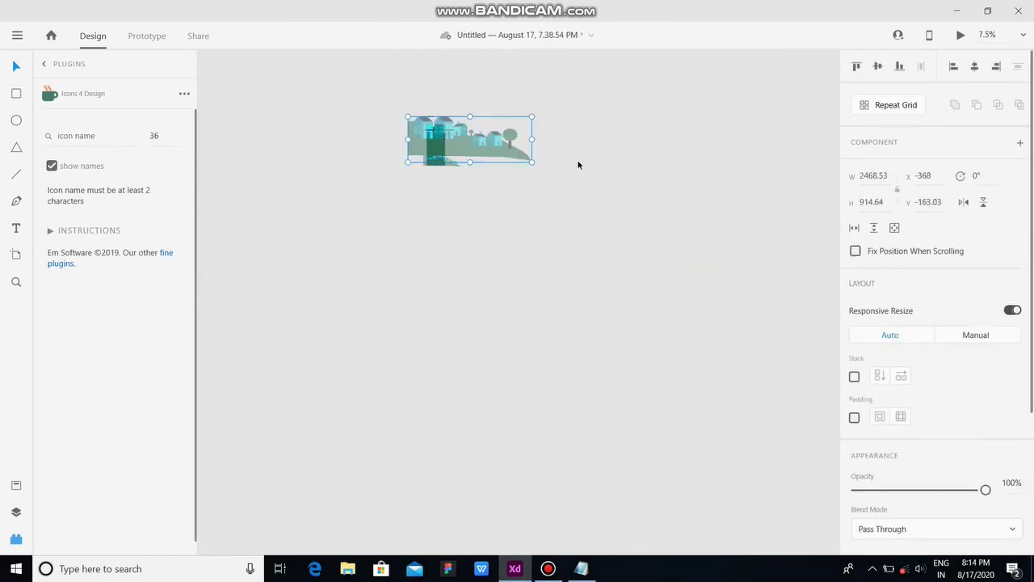
left_click_drag(579, 169, 433, 148)
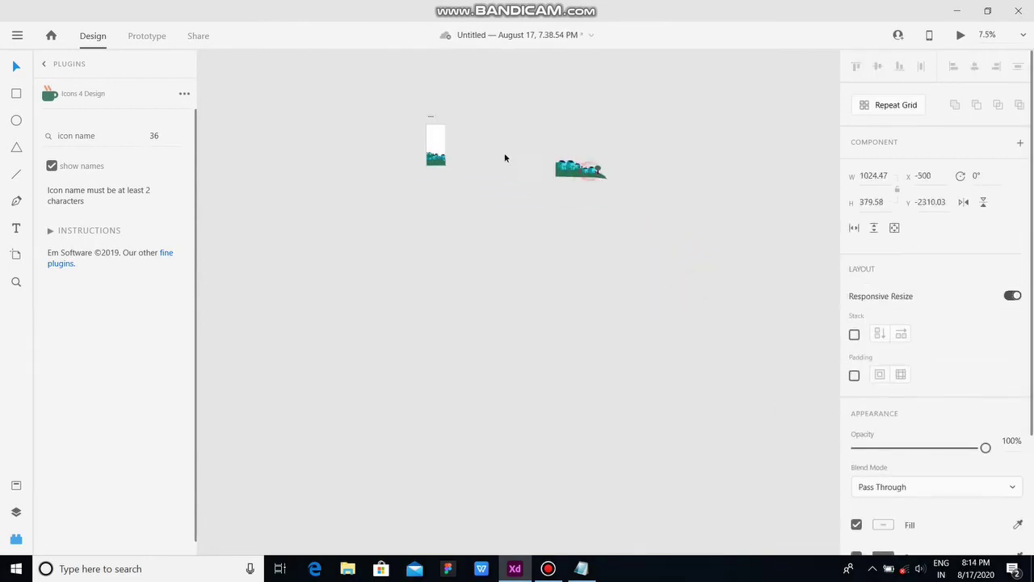
scroll(433, 147, "up", 3)
scroll(432, 143, "up", 5)
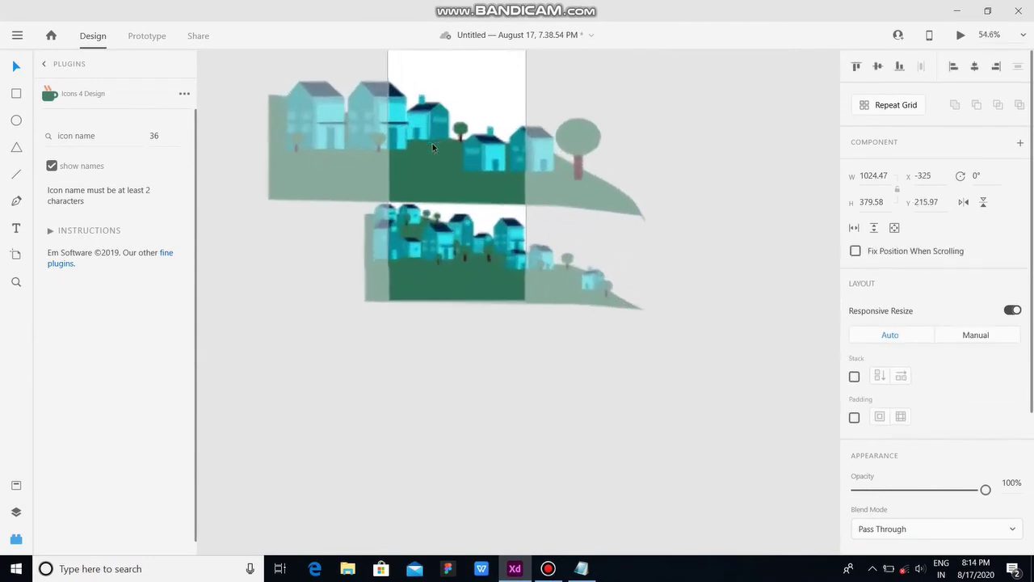
left_click_drag(652, 224, 578, 182)
left_click_drag(461, 170, 542, 221)
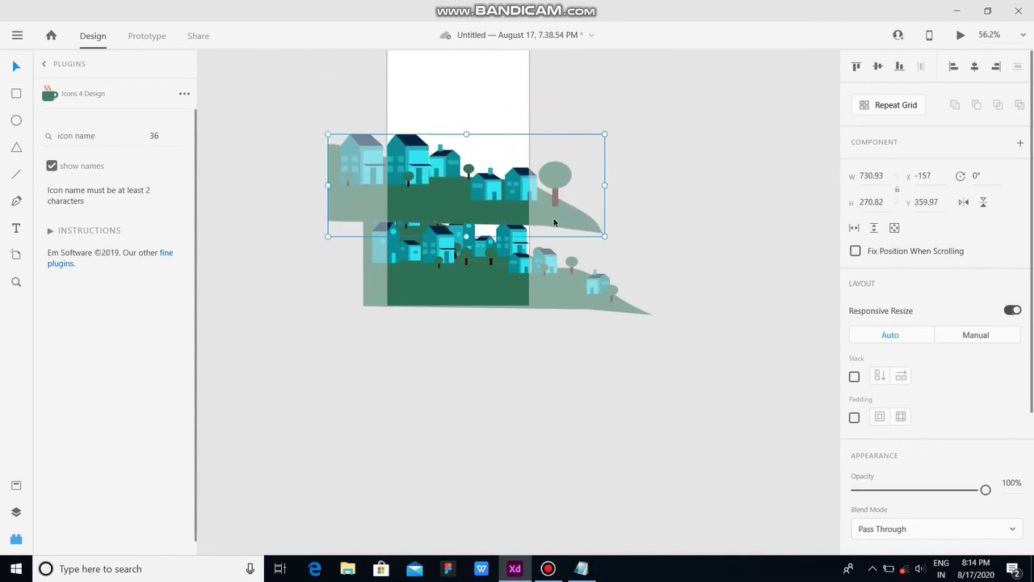
Step: Shrink the third hill further to about 478 × 177 and position it at X about -51, Y about 398
left_click_drag(606, 236, 578, 245)
left_click_drag(537, 210, 529, 214)
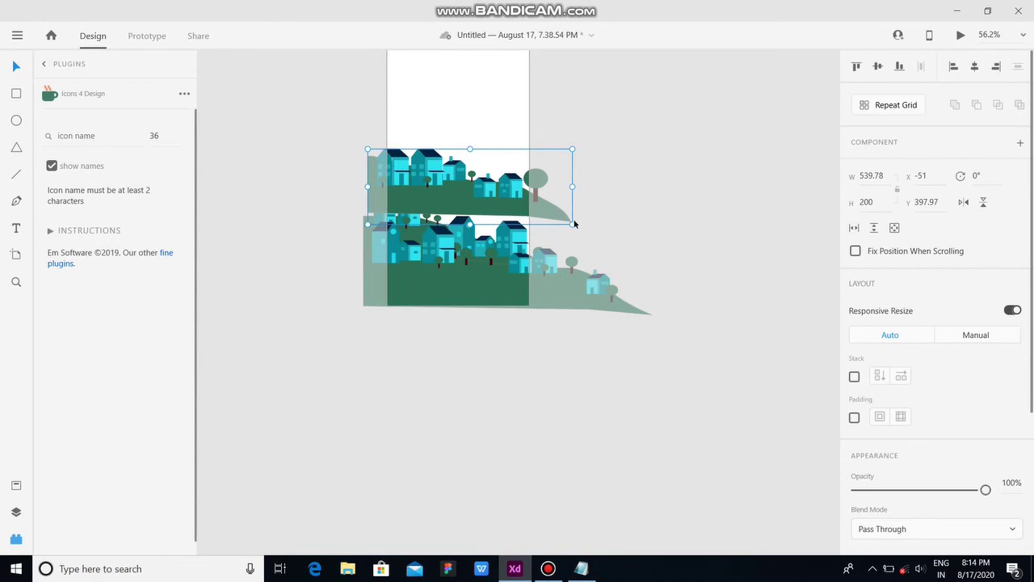
left_click_drag(573, 224, 548, 215)
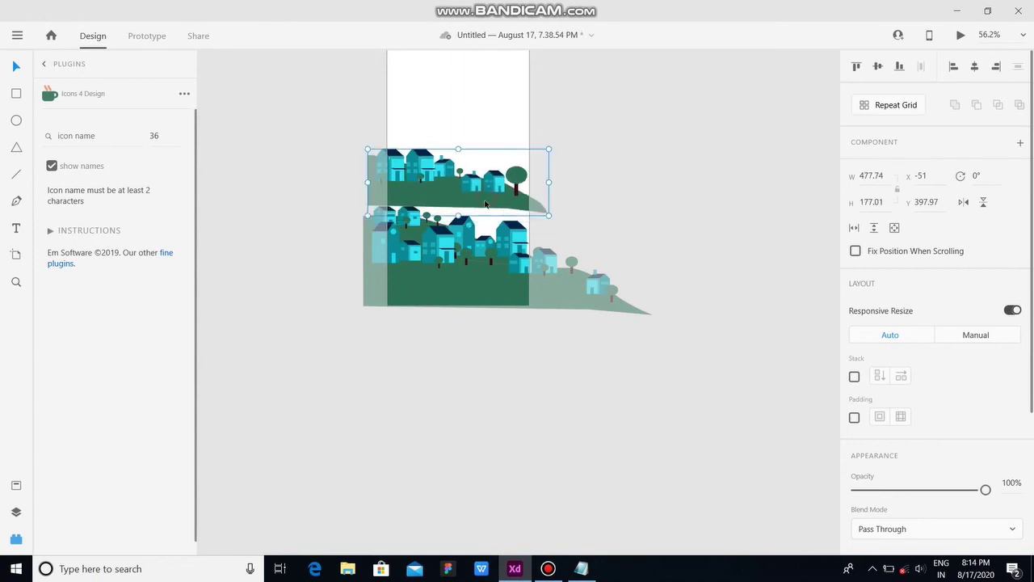
Step: Arrange the third hill behind the second hill and lower it to Y about 510 so the two overlap
left_click(427, 221)
right_click(427, 221)
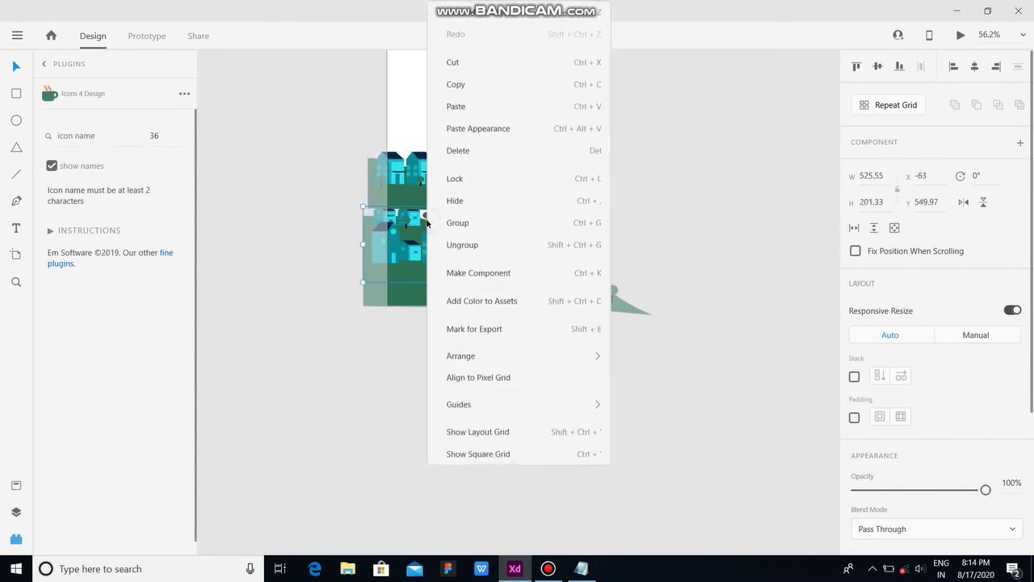
left_click(310, 173)
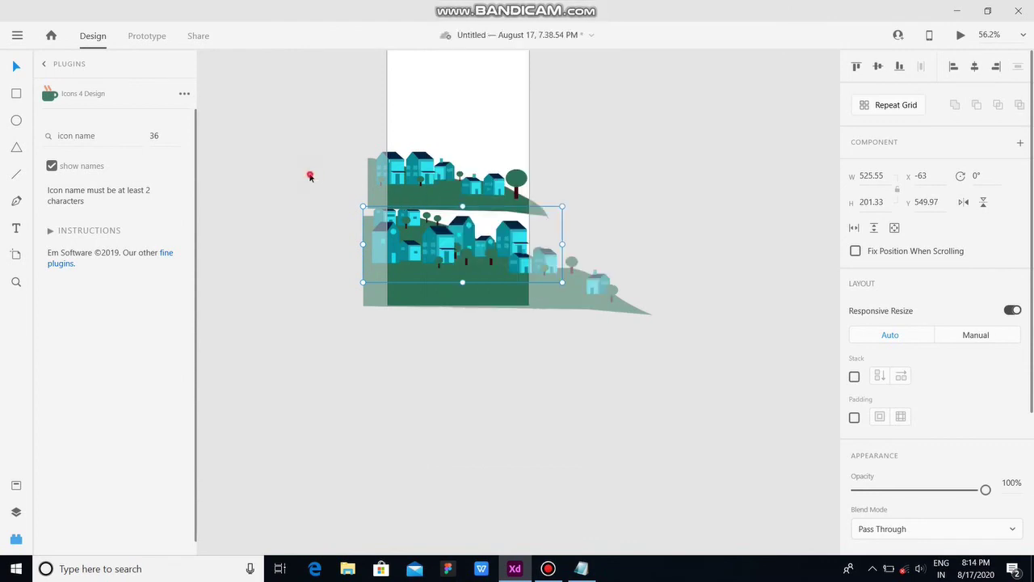
mouse_move(423, 196)
left_mouse_down()
mouse_move(424, 225)
mouse_move(424, 200)
left_mouse_up()
right_click(412, 220)
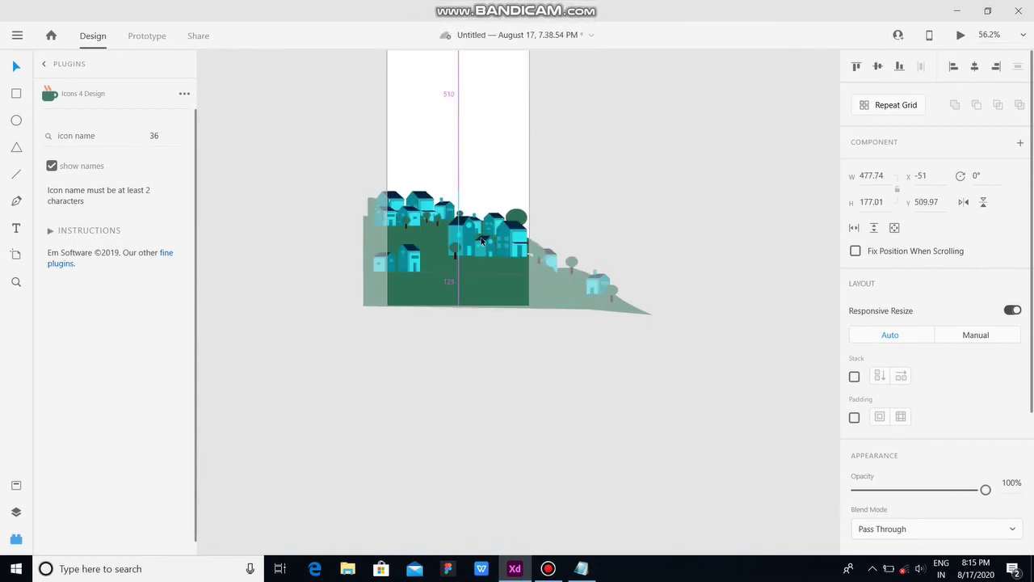
left_click_drag(481, 245, 477, 239)
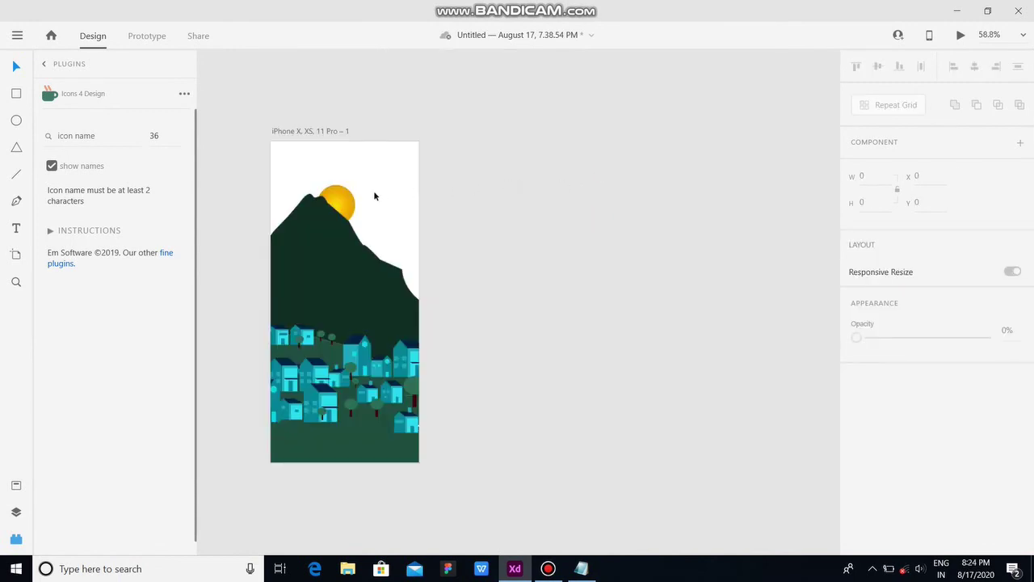
Step: Fill the iPhone artboard's background with a muted olive-brown sky colour
left_click(349, 199)
left_click(415, 170)
left_click(342, 132)
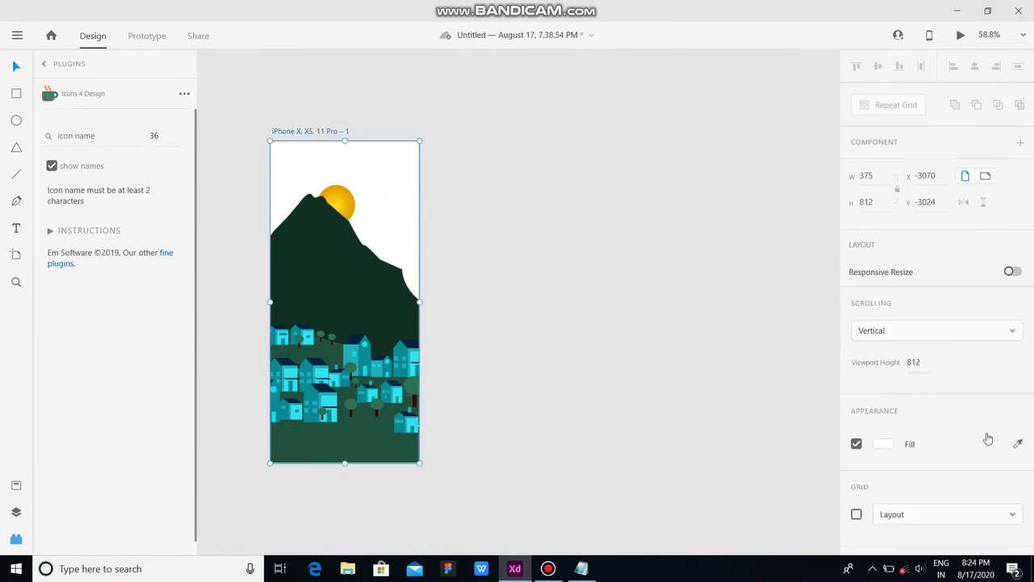
left_click(883, 444)
left_click(700, 413)
mouse_move(700, 417)
left_mouse_down()
mouse_move(683, 483)
mouse_move(682, 452)
left_mouse_up()
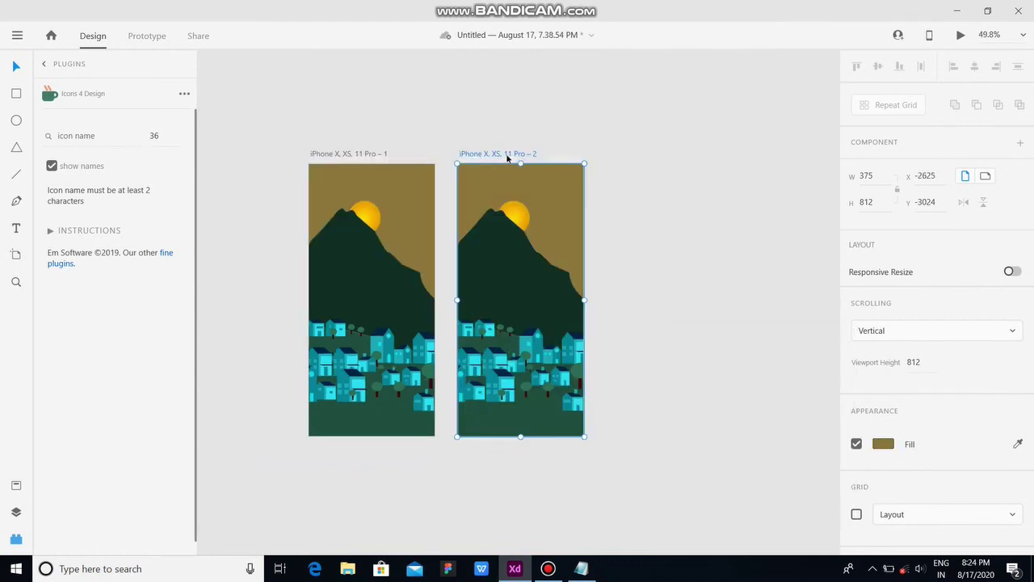
Step: Move the duplicated iPhone artboard to X -2403 and shift its village hills to the left
left_click_drag(508, 158, 583, 159)
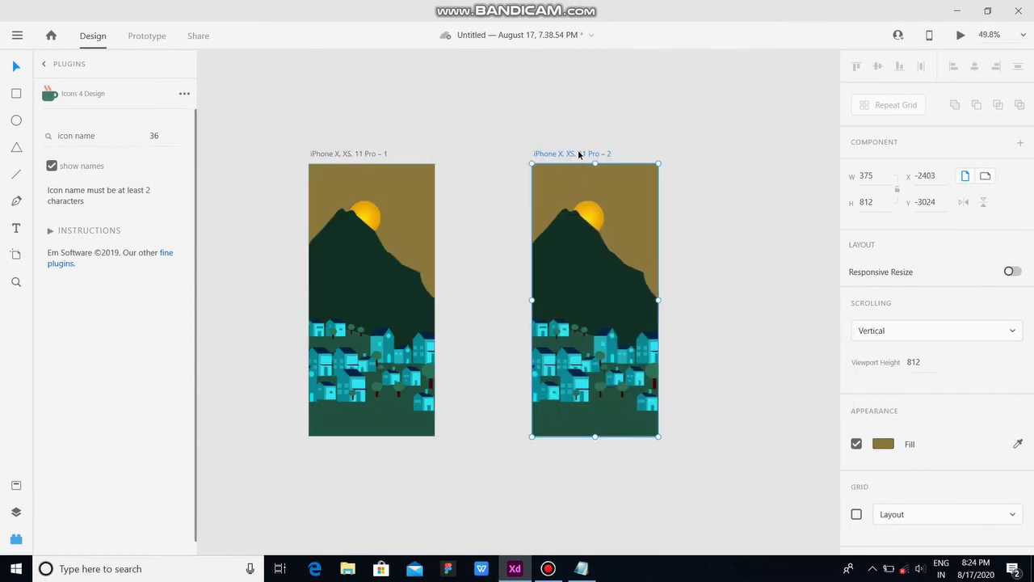
left_click(644, 273)
left_click(732, 264)
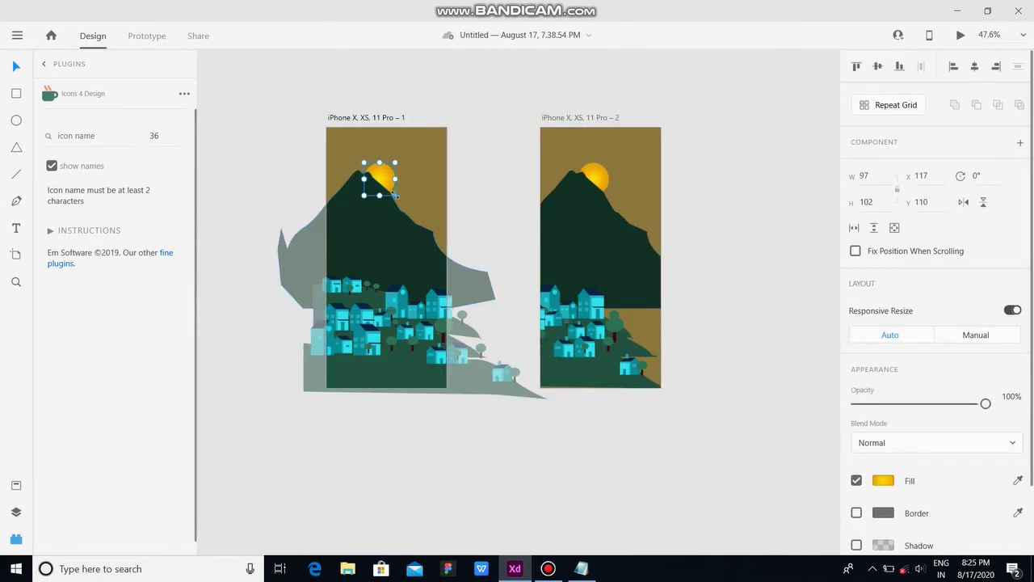
Step: Enlarge the sun on the first artboard to about 167 × 175 at X 104, Y 93 and lower its opacity to 42%
mouse_move(398, 197)
left_mouse_down()
mouse_move(424, 223)
mouse_move(393, 189)
left_mouse_up()
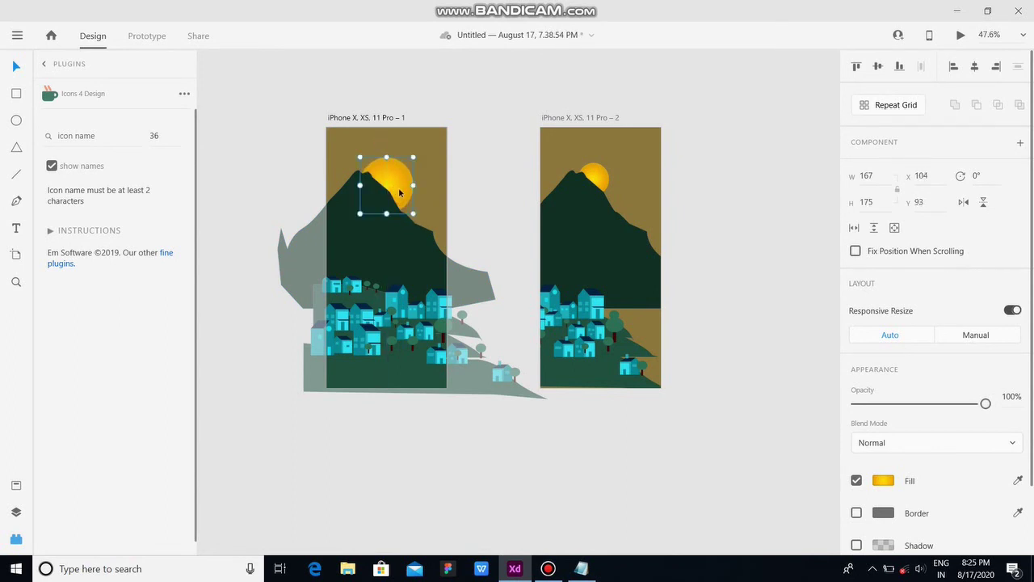
left_click(884, 480)
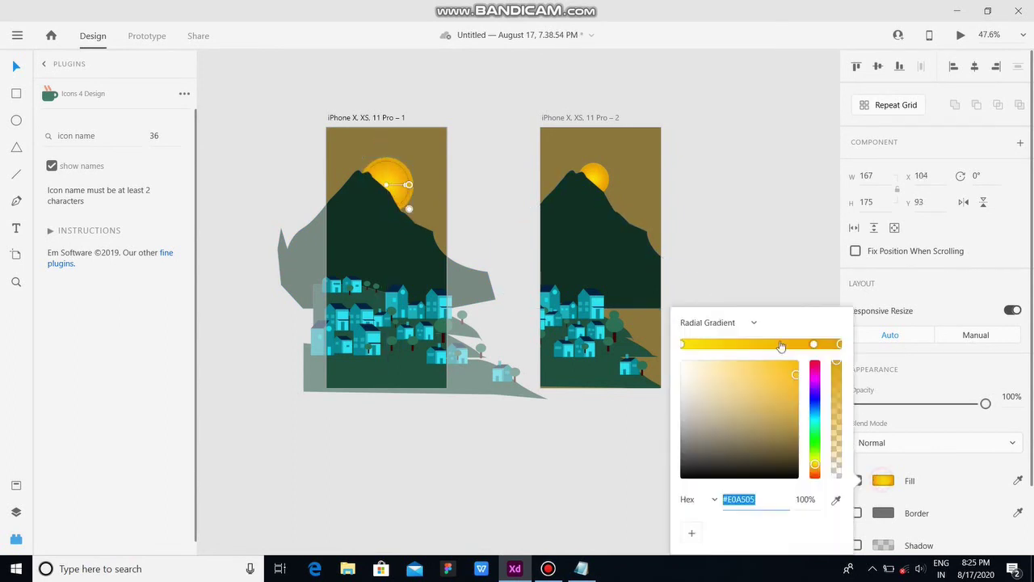
left_click(901, 423)
left_click_drag(986, 404, 911, 416)
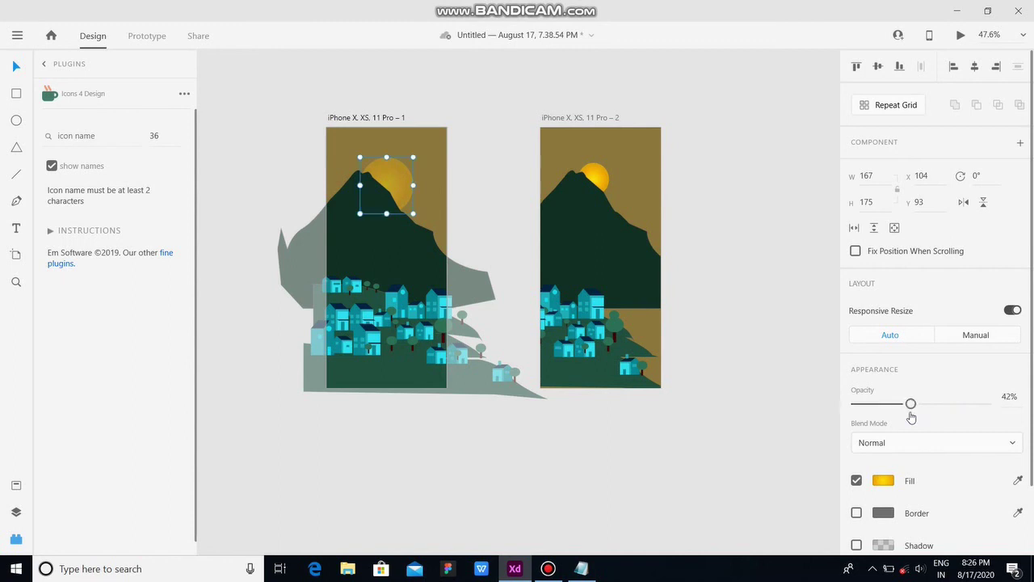
Step: Replace the second artboard with a fresh duplicate of the first one, placed at X -2464, Y -3024
left_click(605, 170)
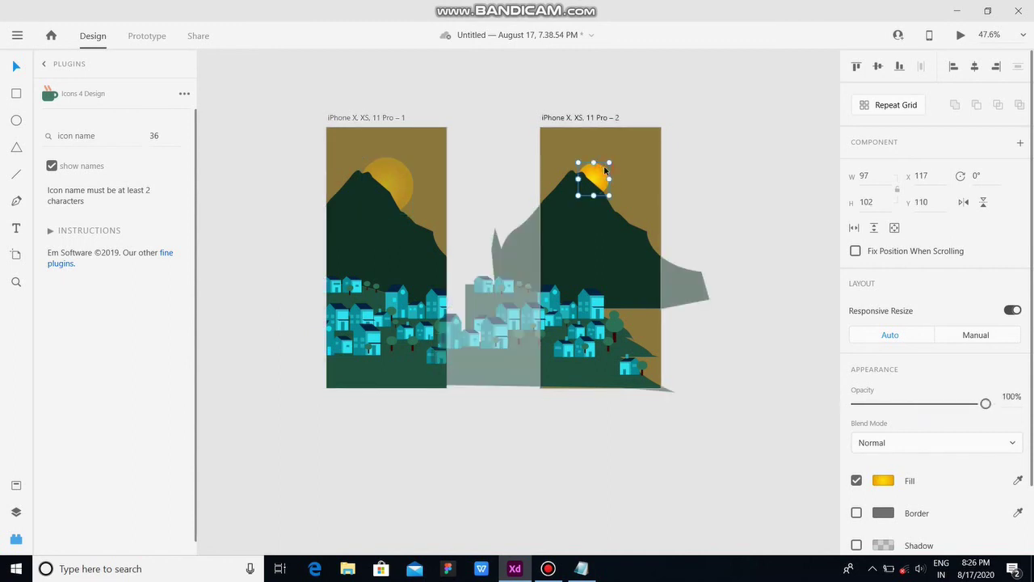
left_click(678, 105)
left_click(604, 117)
key("Delete")
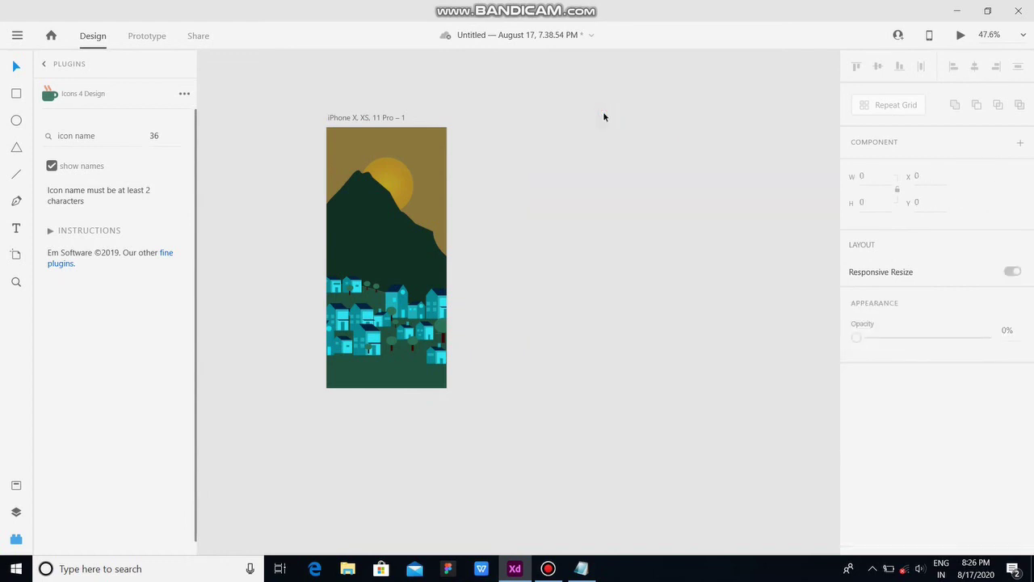
left_click(365, 118)
key("ctrl+d")
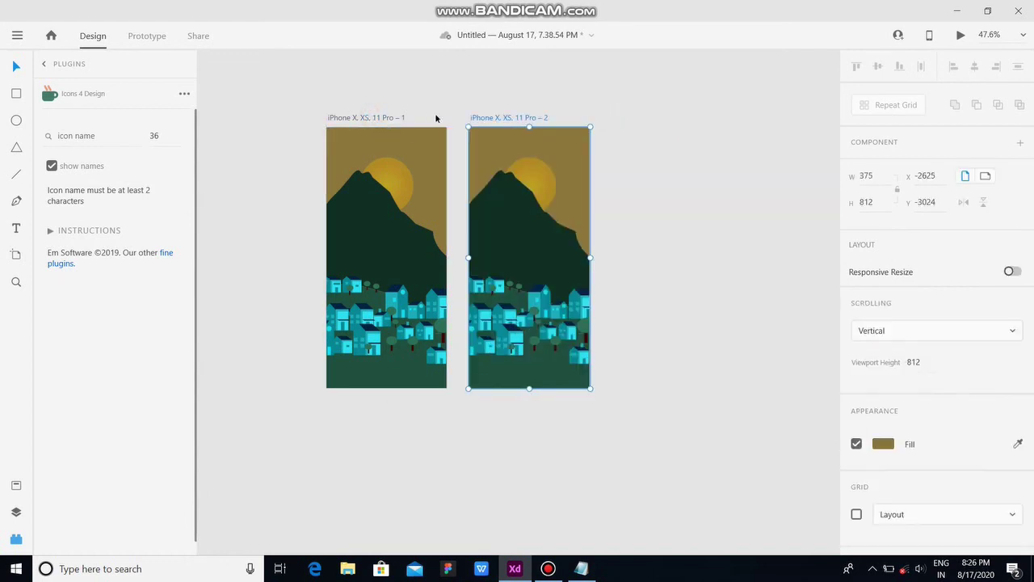
left_click_drag(503, 119, 554, 119)
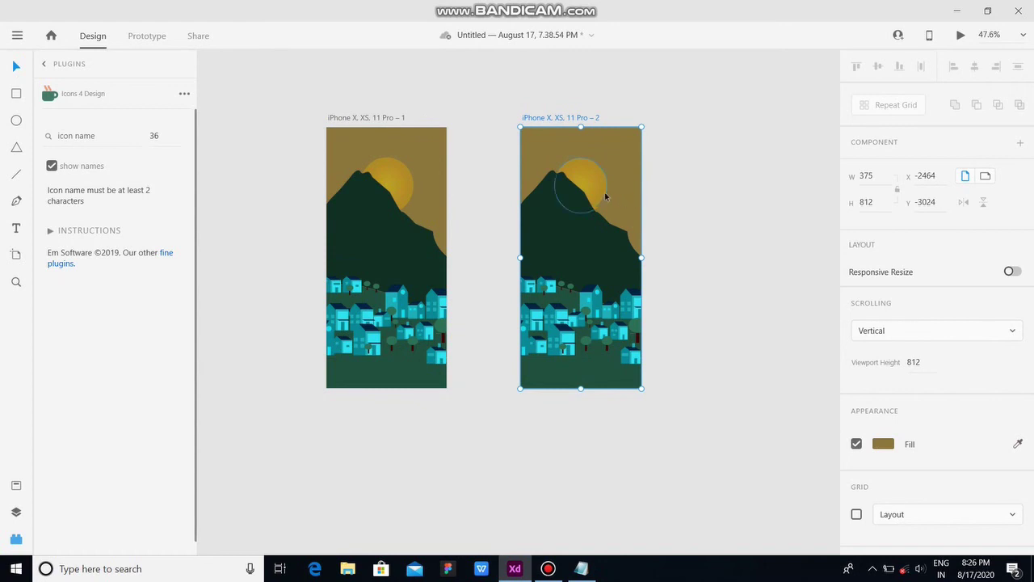
Step: Shift the hills with houses and trees to the left on the second artboard, ending with one at X -160, Y about 542
left_click(598, 377)
left_click_drag(597, 372, 500, 365)
left_click_drag(605, 336, 573, 338)
left_click_drag(636, 322, 589, 338)
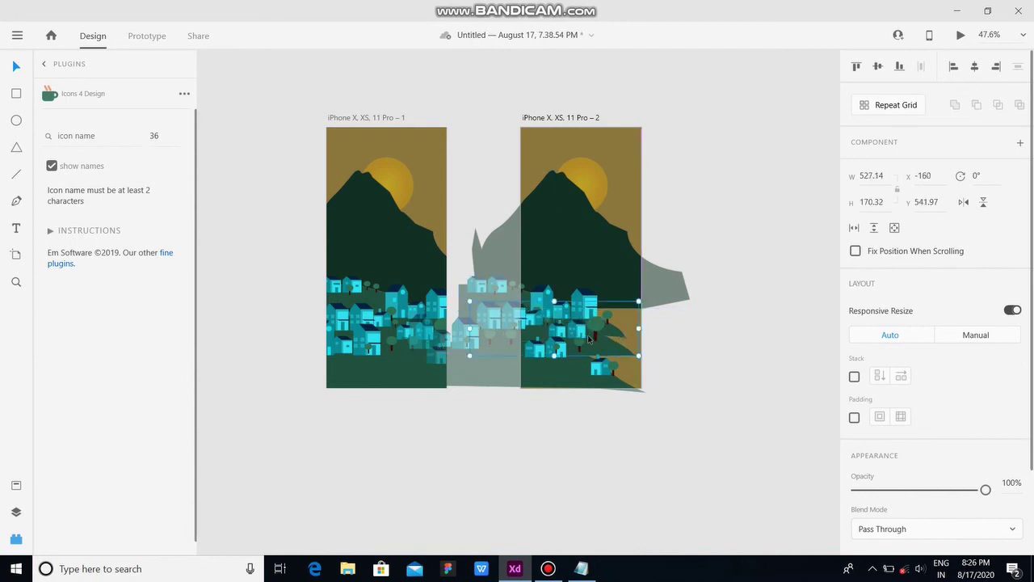
left_click(701, 336)
Step: Link the first artboard to the second with a tap-triggered Auto-Animate action lasting 0.4 s
left_click(382, 117)
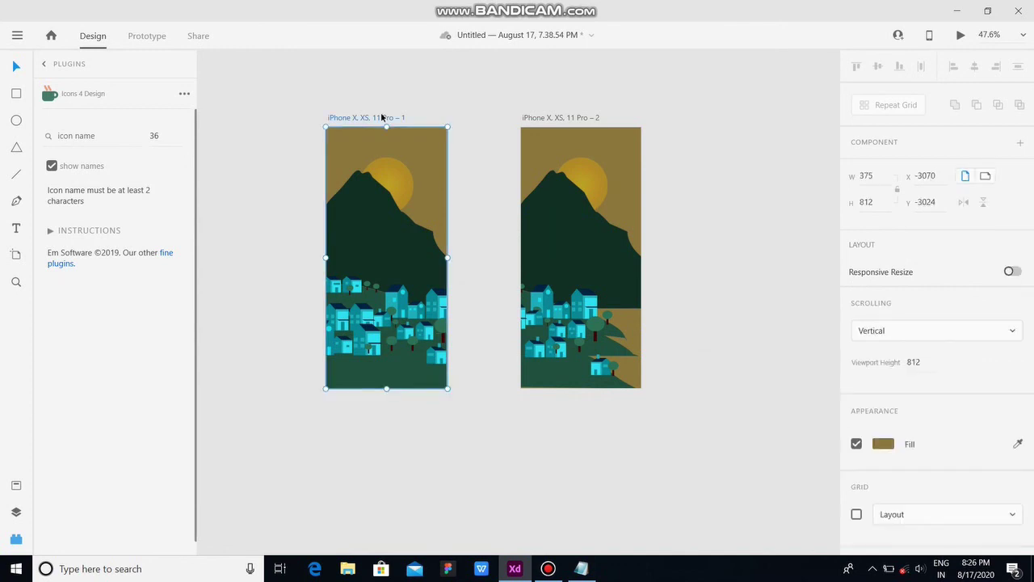
left_click(148, 36)
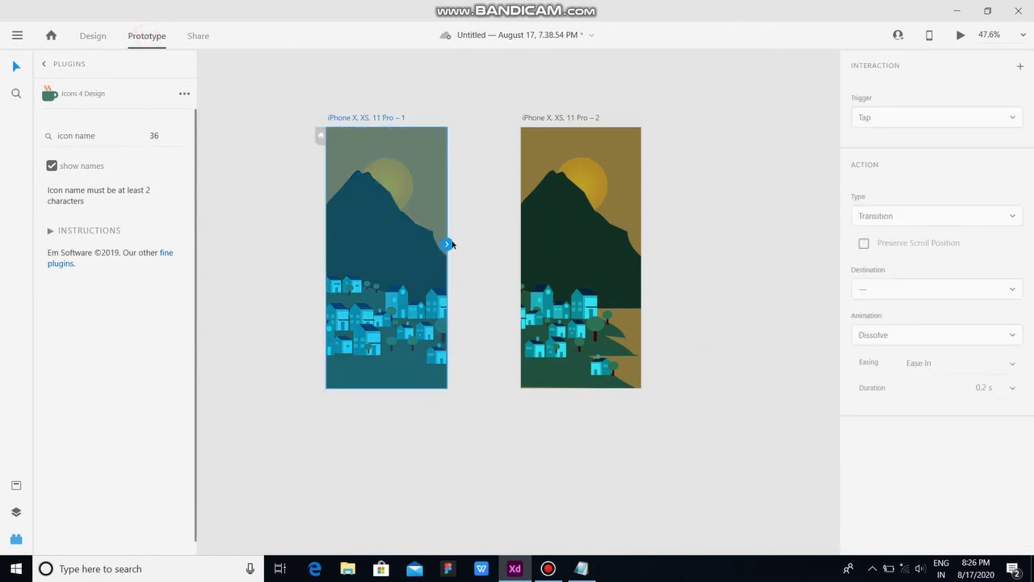
left_click_drag(447, 245, 531, 231)
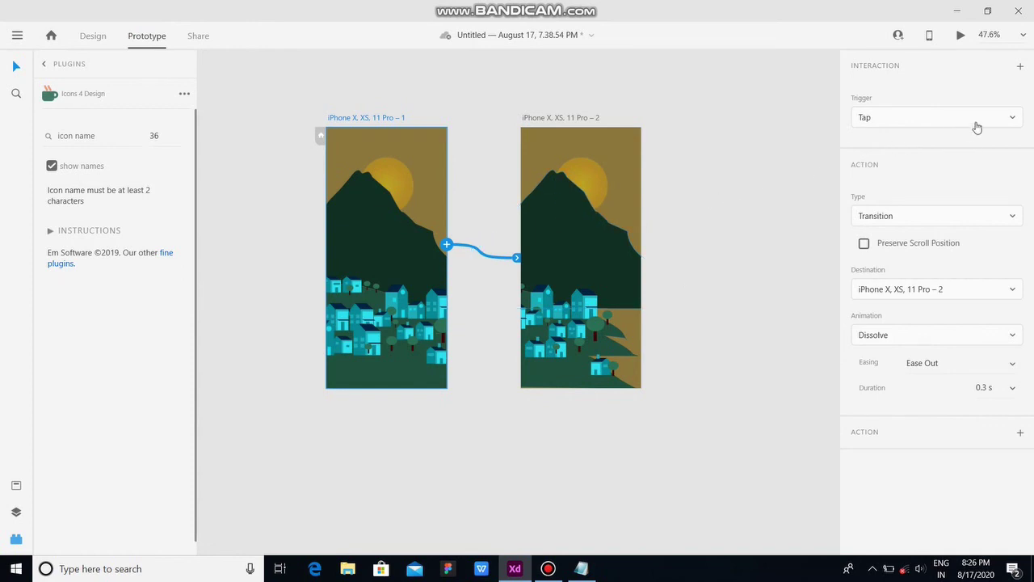
left_click(979, 217)
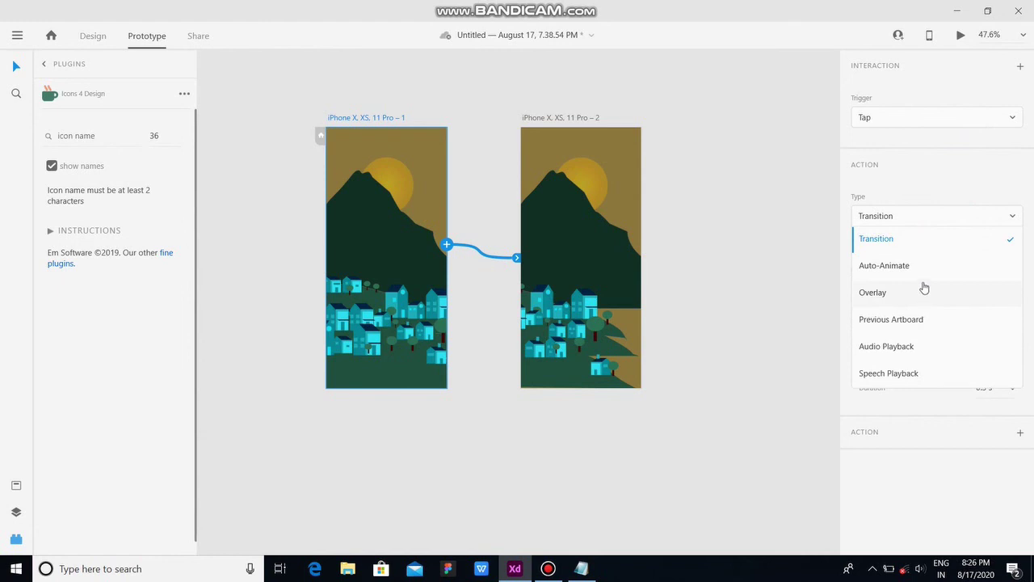
left_click(926, 278)
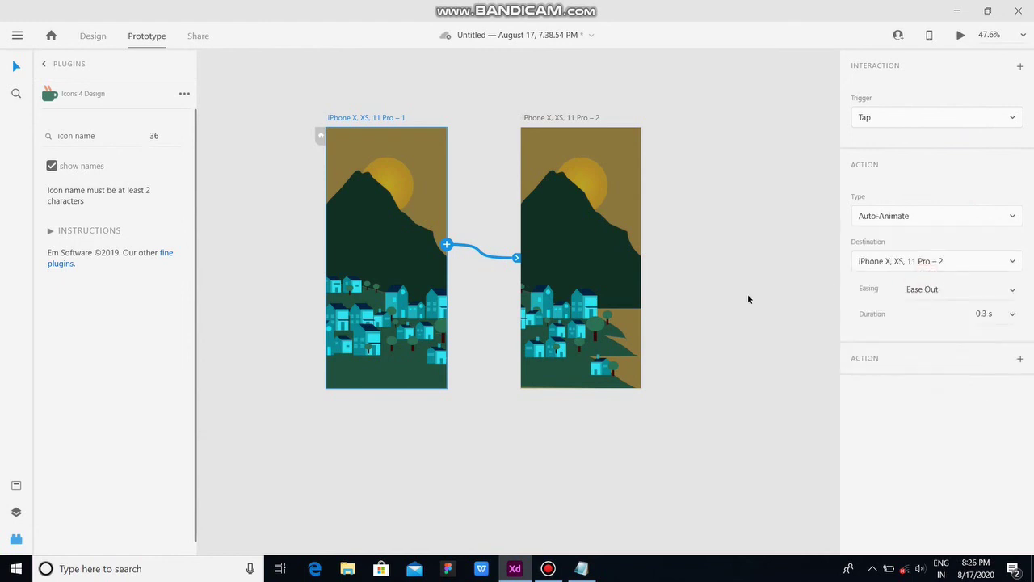
left_click(1013, 315)
left_click(973, 368)
Step: Link the second artboard back to the first with a tap-triggered Auto-Animate action lasting 0.4 s
left_click(595, 118)
left_click_drag(643, 245, 380, 259)
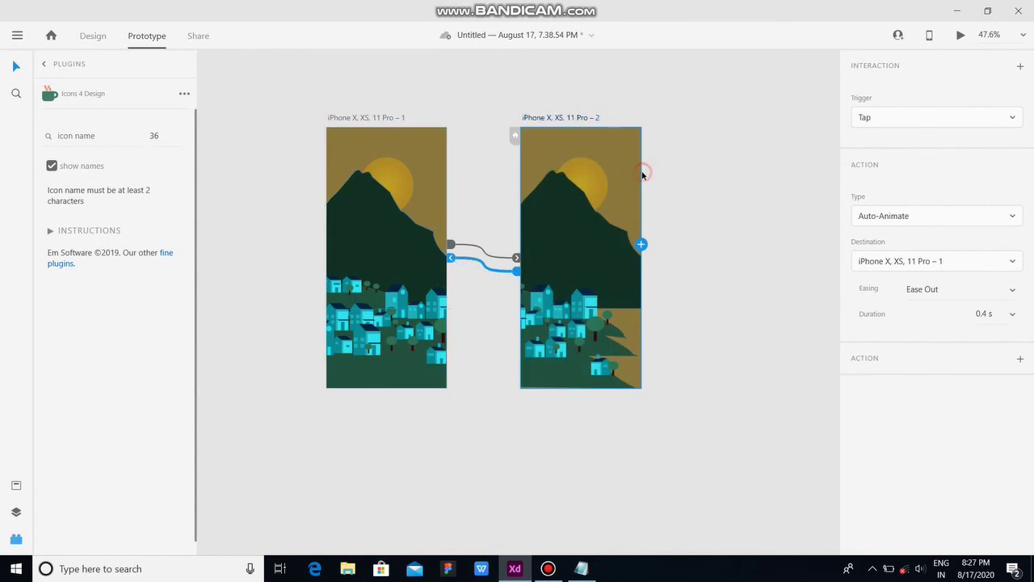
left_click(688, 112)
left_click(391, 121)
left_click(501, 152)
left_click(552, 254)
left_click(750, 212)
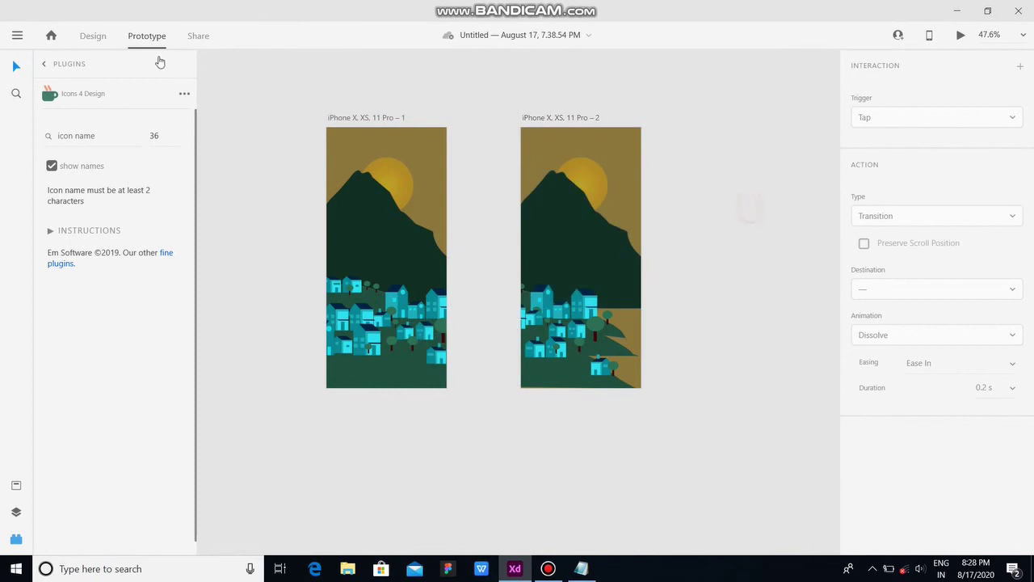
Step: Shift the mountain on the second artboard slightly to the left and move its sun to about X 69, Y 98
left_click(89, 39)
left_click(577, 228)
mouse_move(579, 231)
left_mouse_down()
mouse_move(593, 231)
mouse_move(564, 229)
mouse_move(614, 241)
mouse_move(585, 241)
left_mouse_up()
left_click(727, 194)
double_click(607, 248)
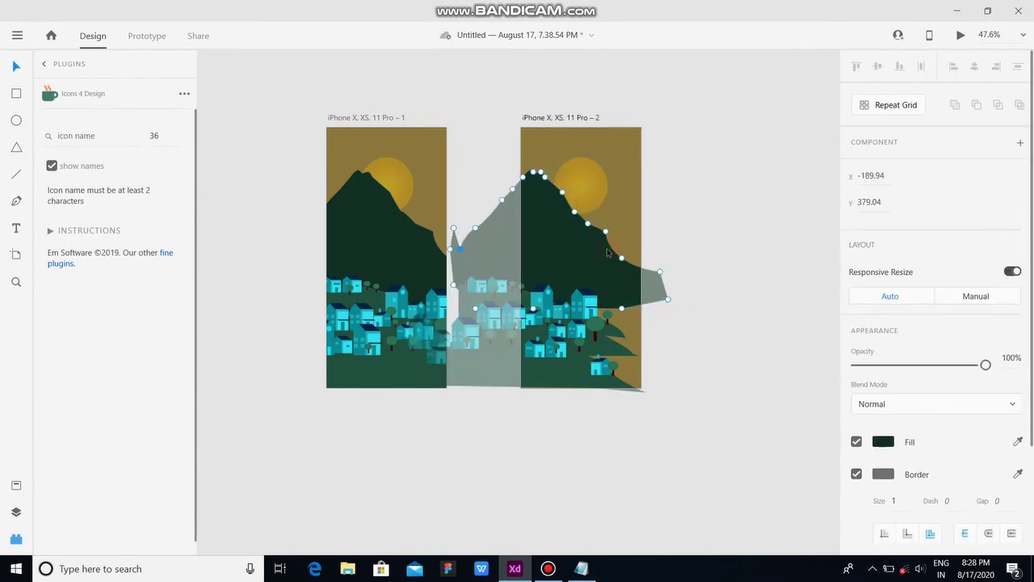
left_click(696, 222)
left_click(599, 188)
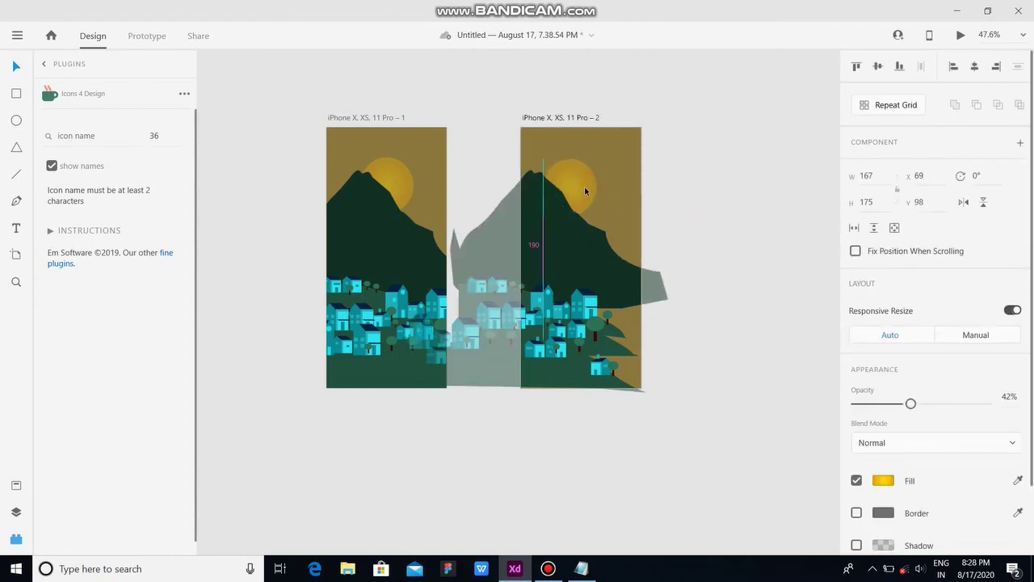
Step: Preview the prototype from the first artboard in a maximized window
left_click(959, 35)
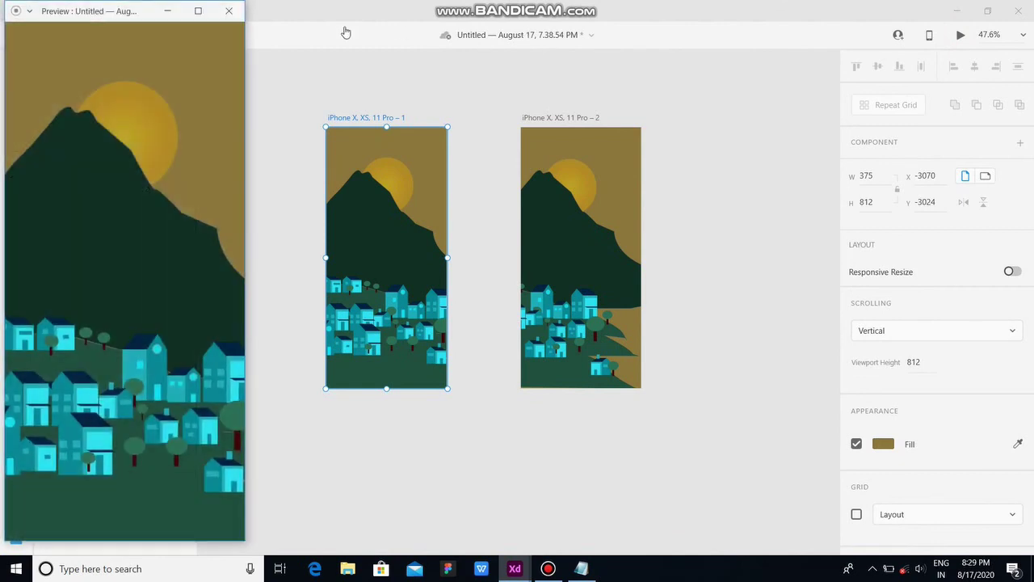
left_click(202, 15)
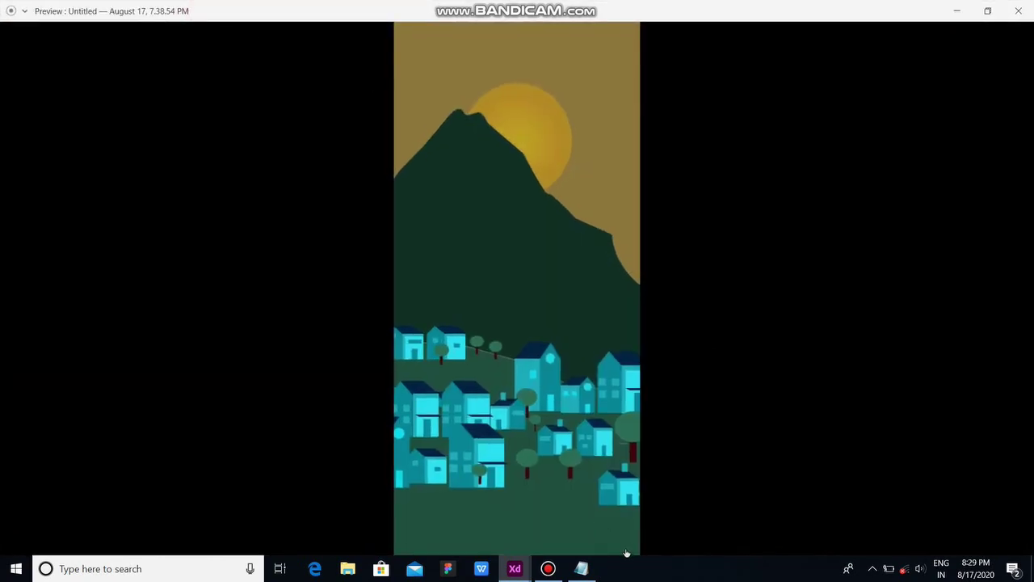